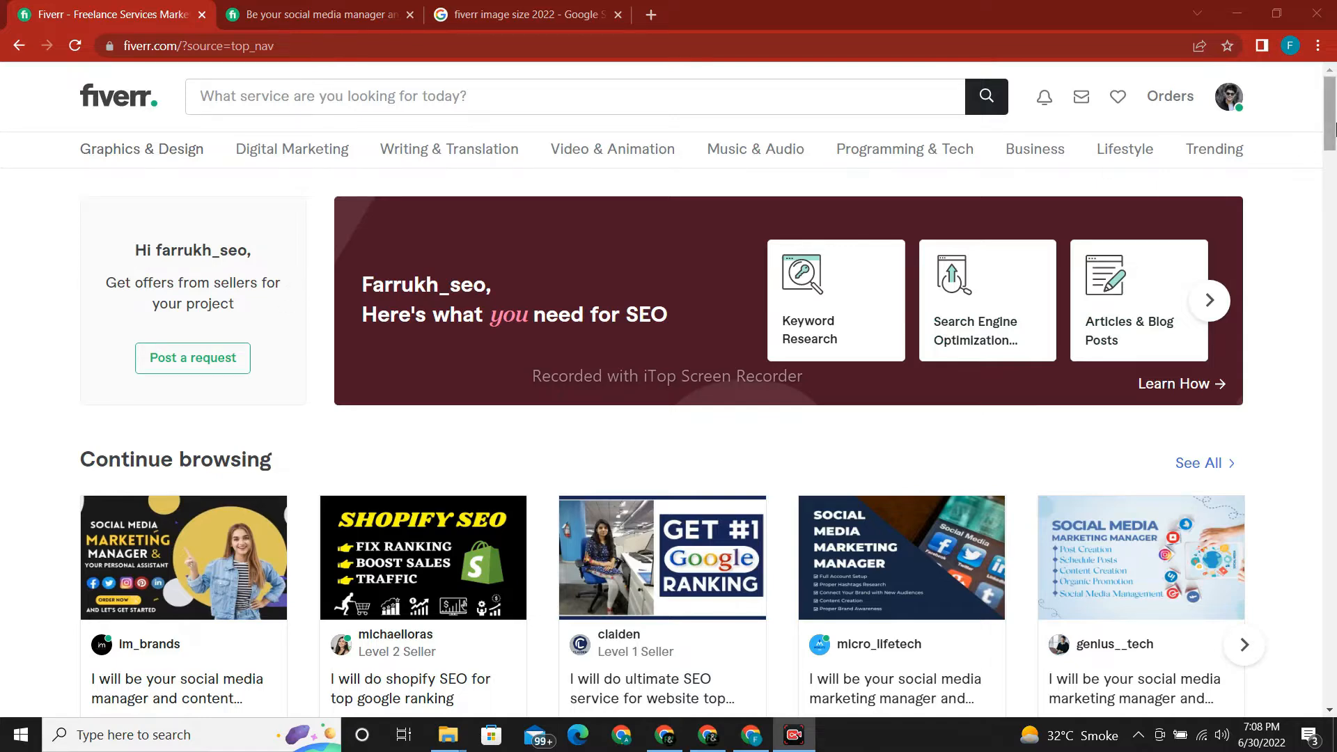
Search Fiverr for "social media manager" services
{"action": "left_click_drag", "start_coordinate": [1332, 129], "coordinate": [1332, 190]}
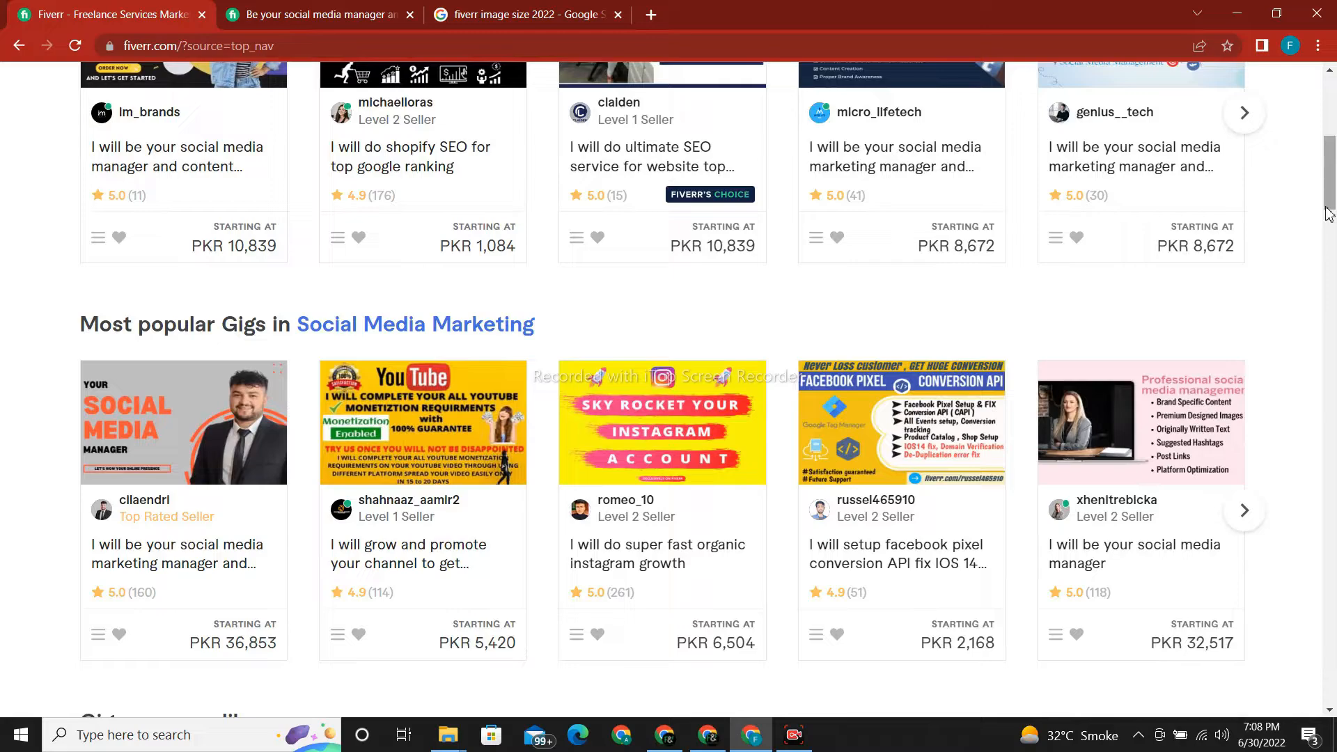
{"action": "left_click_drag", "start_coordinate": [1330, 195], "coordinate": [1332, 133]}
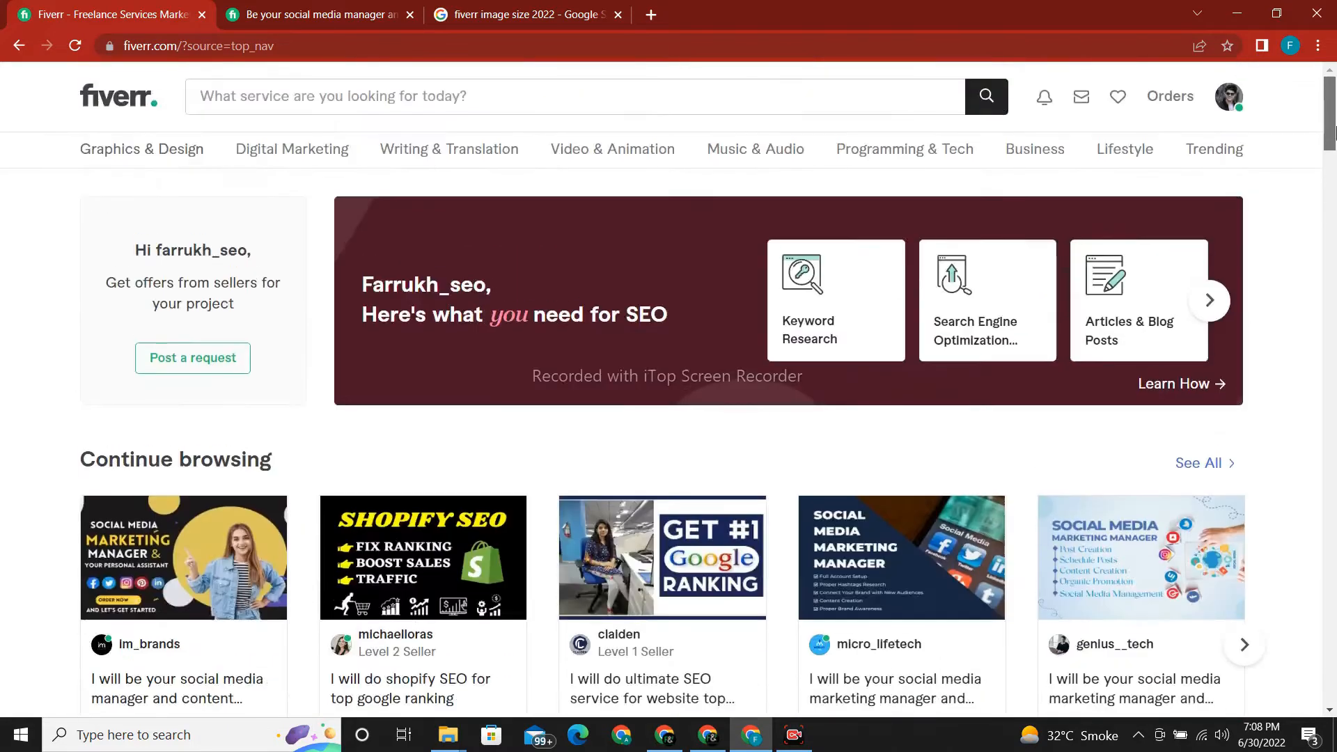
{"action": "left_click", "coordinate": [460, 95]}
{"action": "type", "text": "social med"}
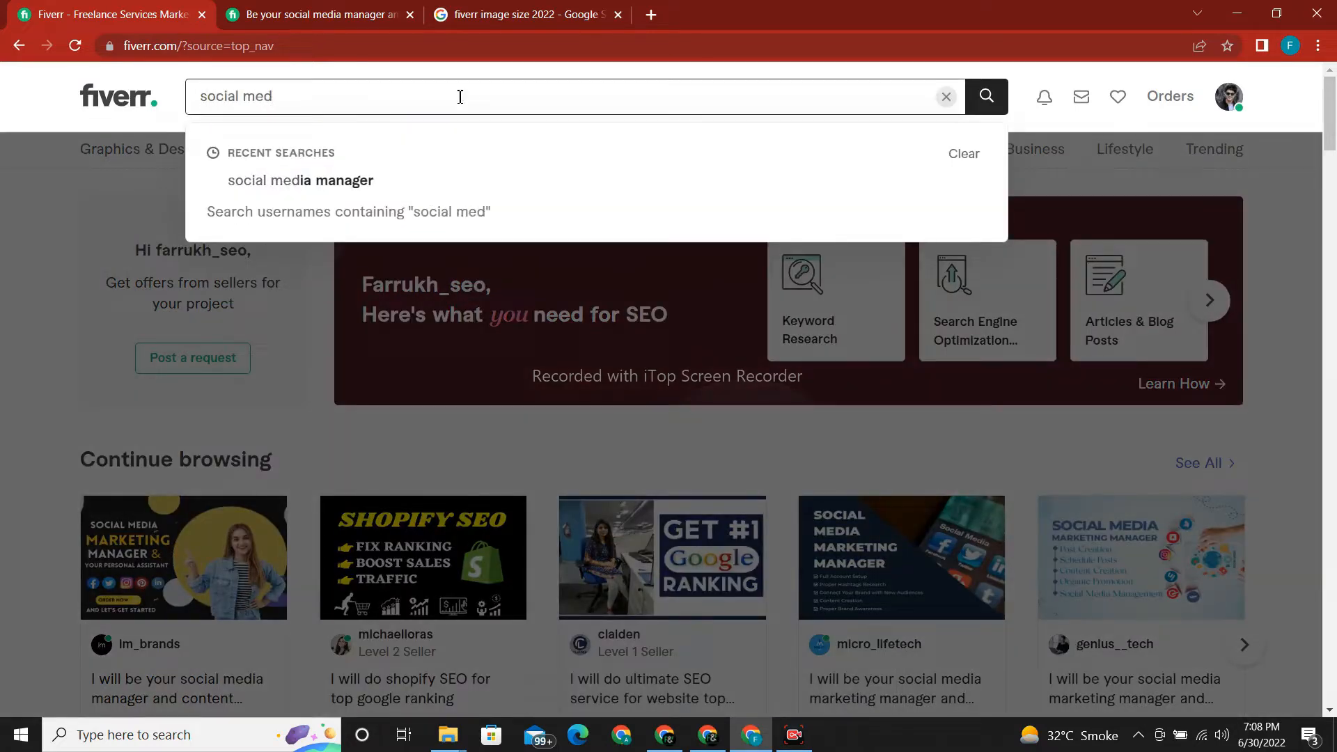
{"action": "left_click", "coordinate": [389, 183]}
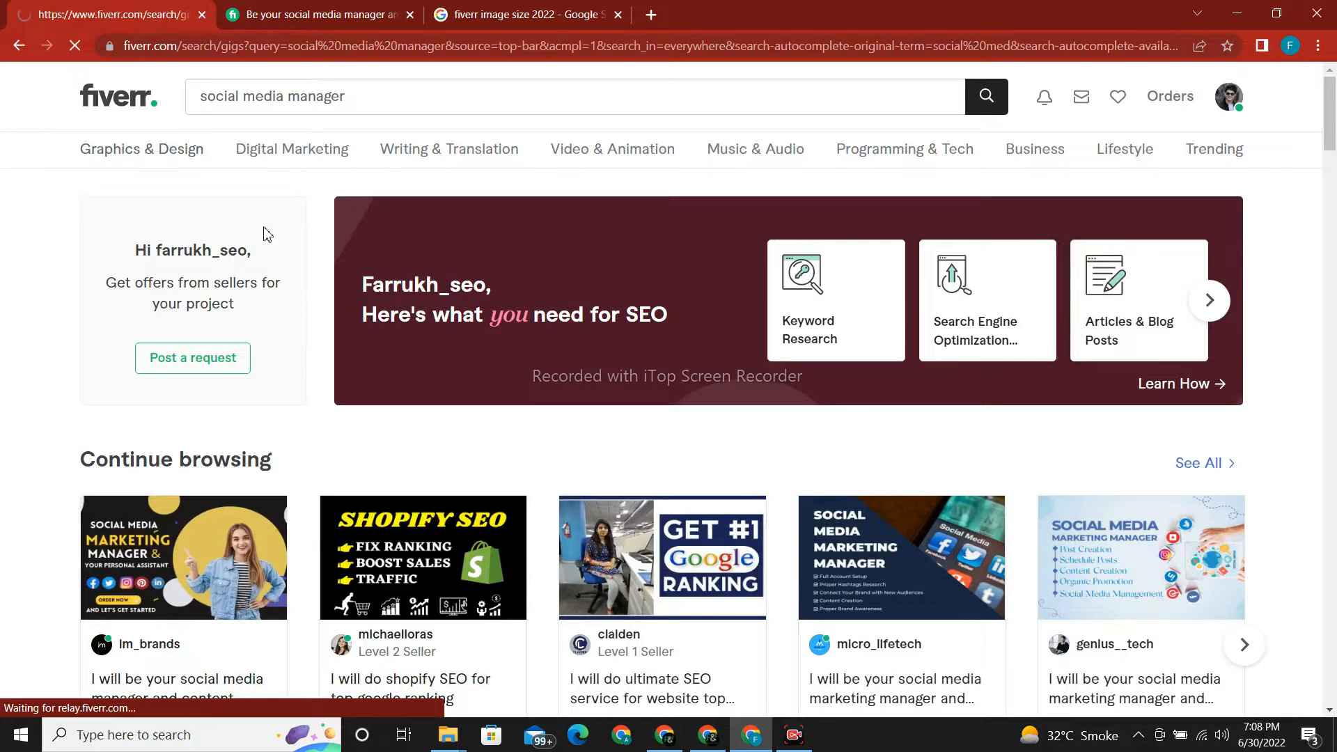
Browse the search results and open the "I will be your social media manager and content creator" gig with the yellow-and-black image
{"action": "scroll", "coordinate": [1334, 183], "scroll_direction": "down", "scroll_amount": 2}
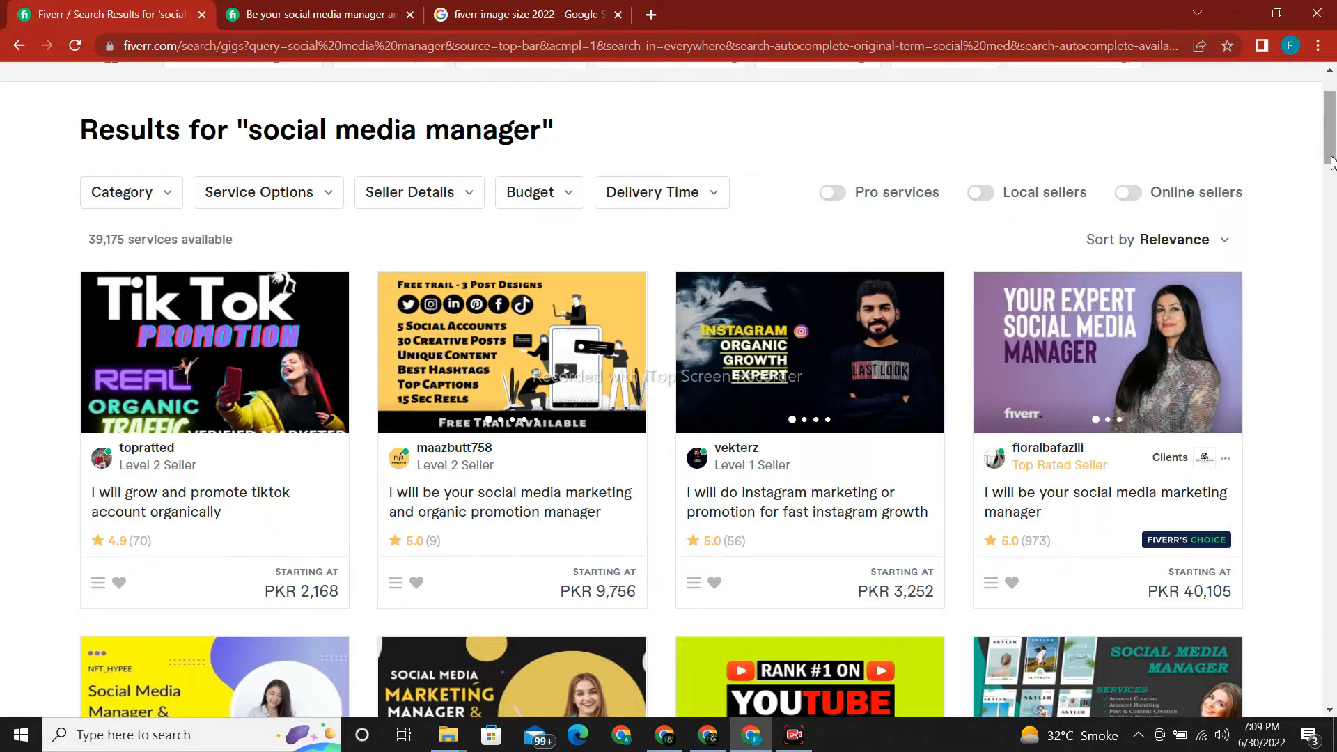
{"action": "scroll", "coordinate": [1333, 165], "scroll_direction": "down", "scroll_amount": 2}
{"action": "scroll", "coordinate": [1333, 165], "scroll_direction": "down", "scroll_amount": 3}
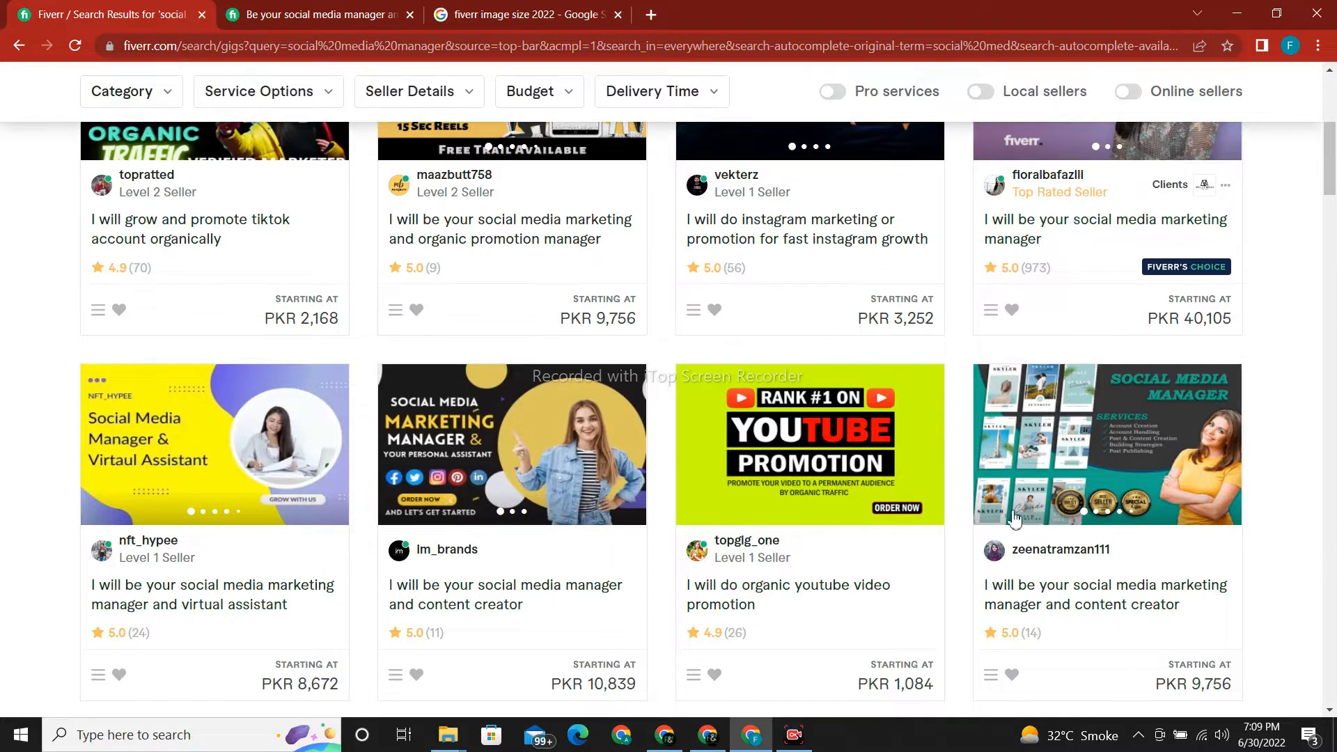
{"action": "scroll", "coordinate": [1326, 211], "scroll_direction": "down", "scroll_amount": 5}
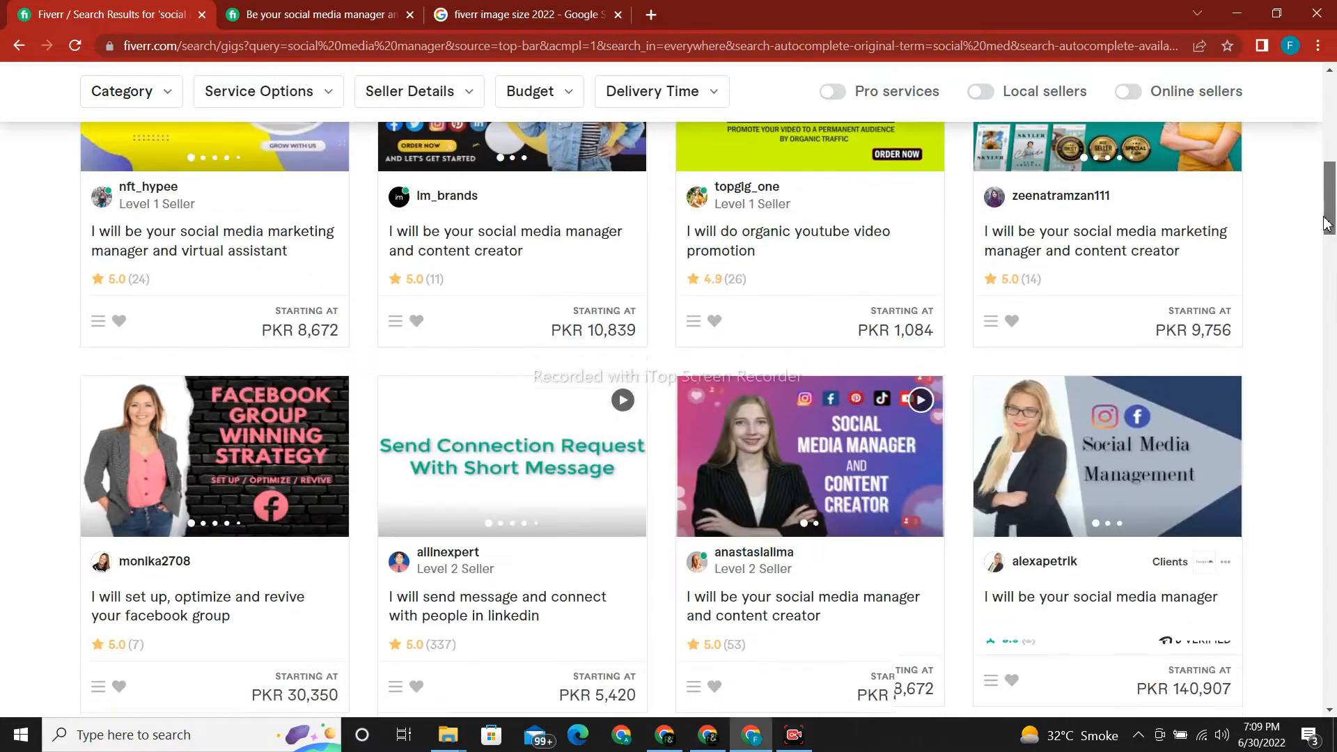
{"action": "scroll", "coordinate": [1326, 211], "scroll_direction": "up", "scroll_amount": 2}
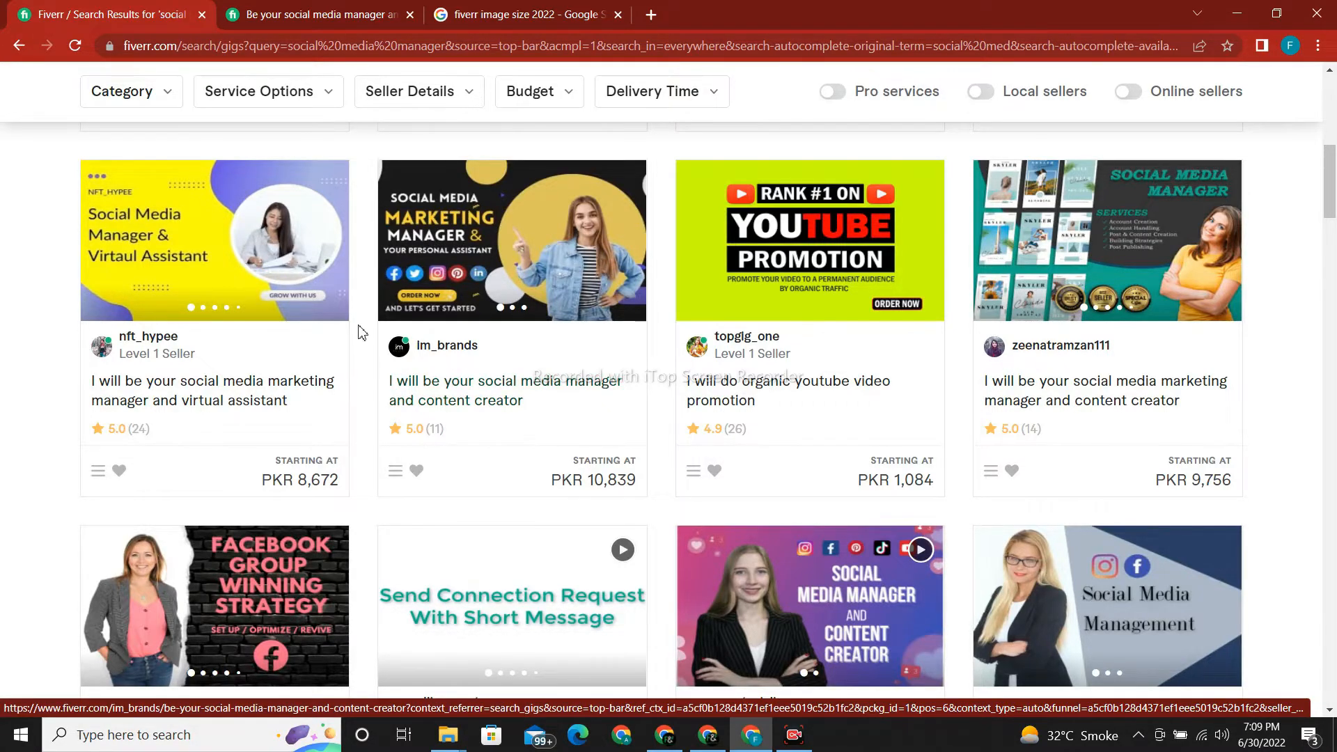
{"action": "left_click", "coordinate": [507, 391]}
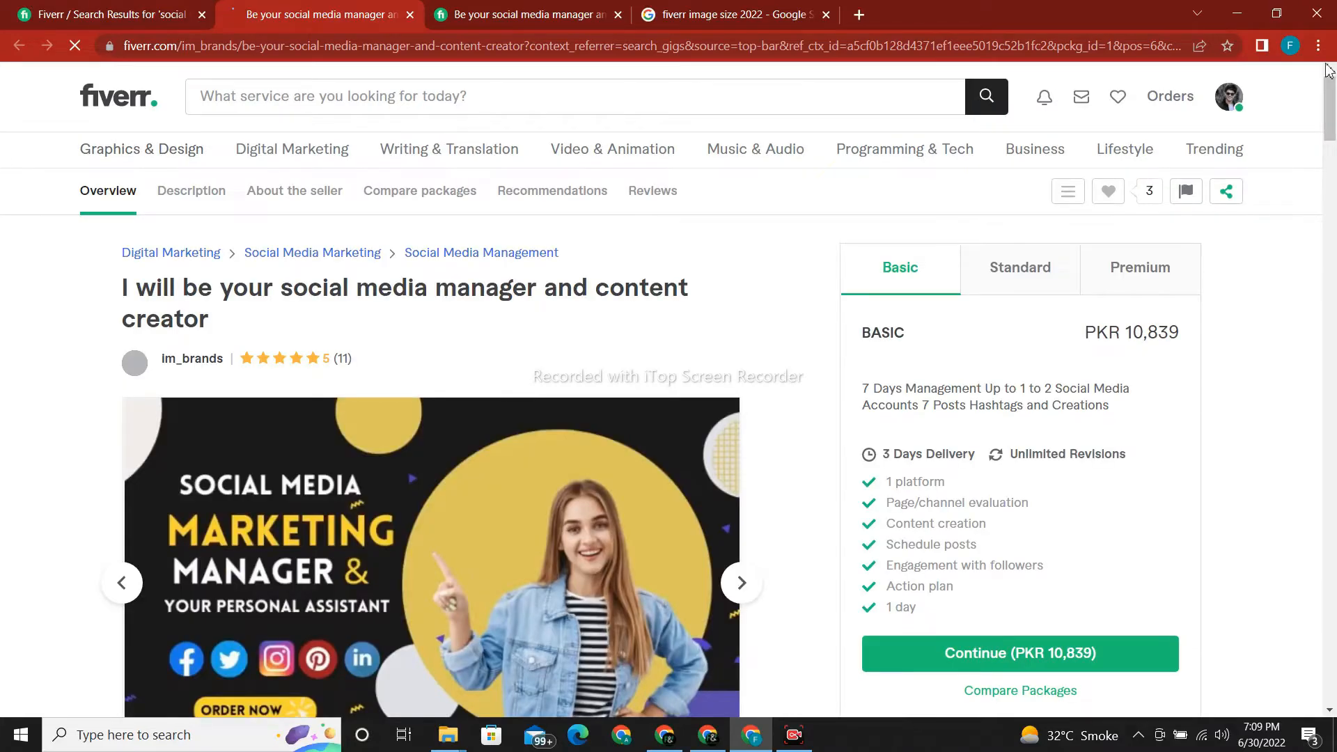
{"action": "scroll", "coordinate": [1333, 118], "scroll_direction": "down", "scroll_amount": 1}
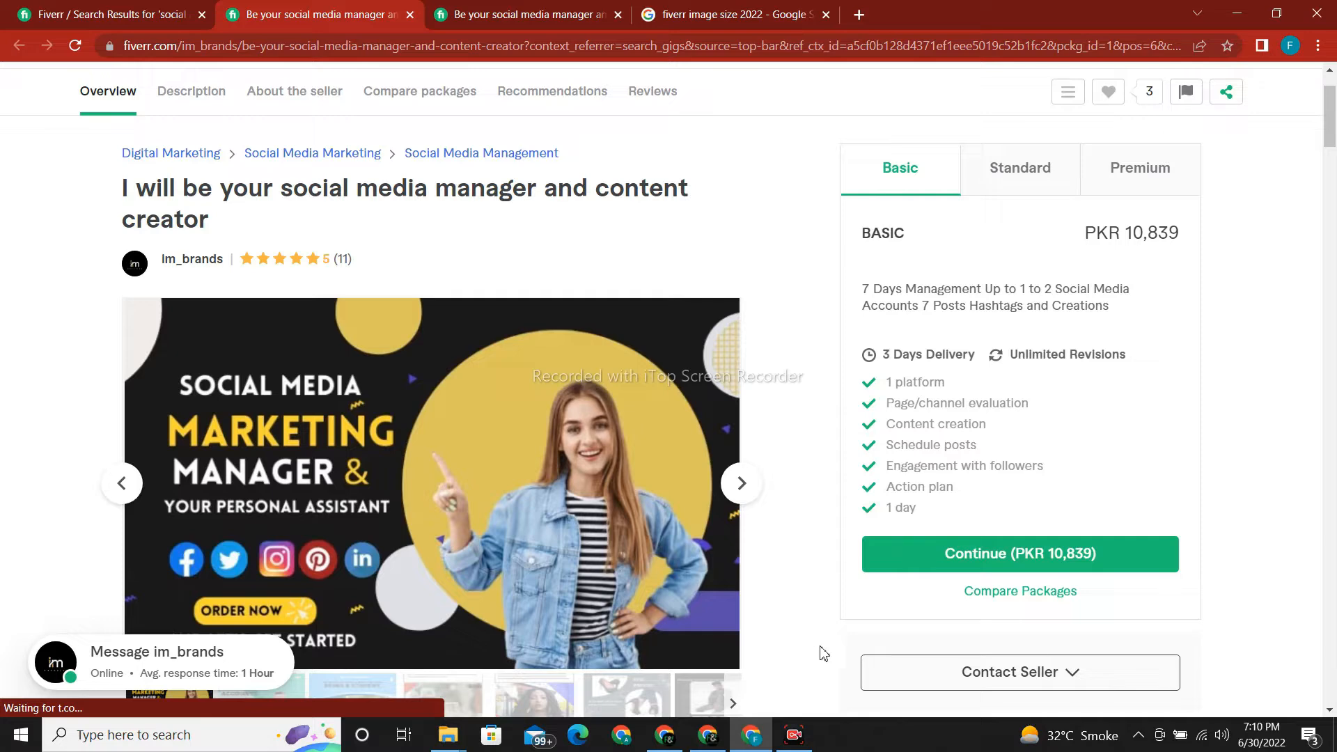
Switch to Canva and open the custom size settings for a new design
{"action": "key", "text": "alt+Tab"}
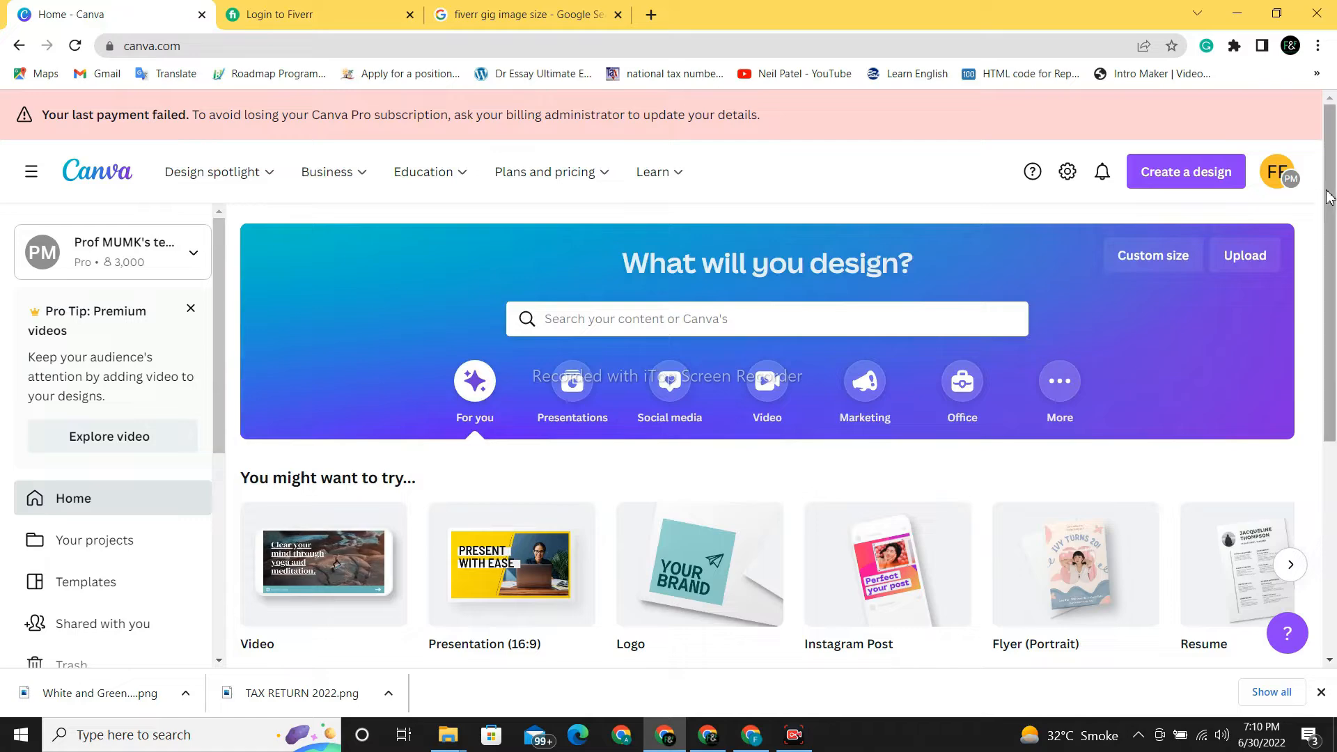
{"action": "mouse_move", "coordinate": [1329, 197]}
{"action": "left_mouse_down"}
{"action": "mouse_move", "coordinate": [1335, 424]}
{"action": "mouse_move", "coordinate": [1334, 186]}
{"action": "left_mouse_up"}
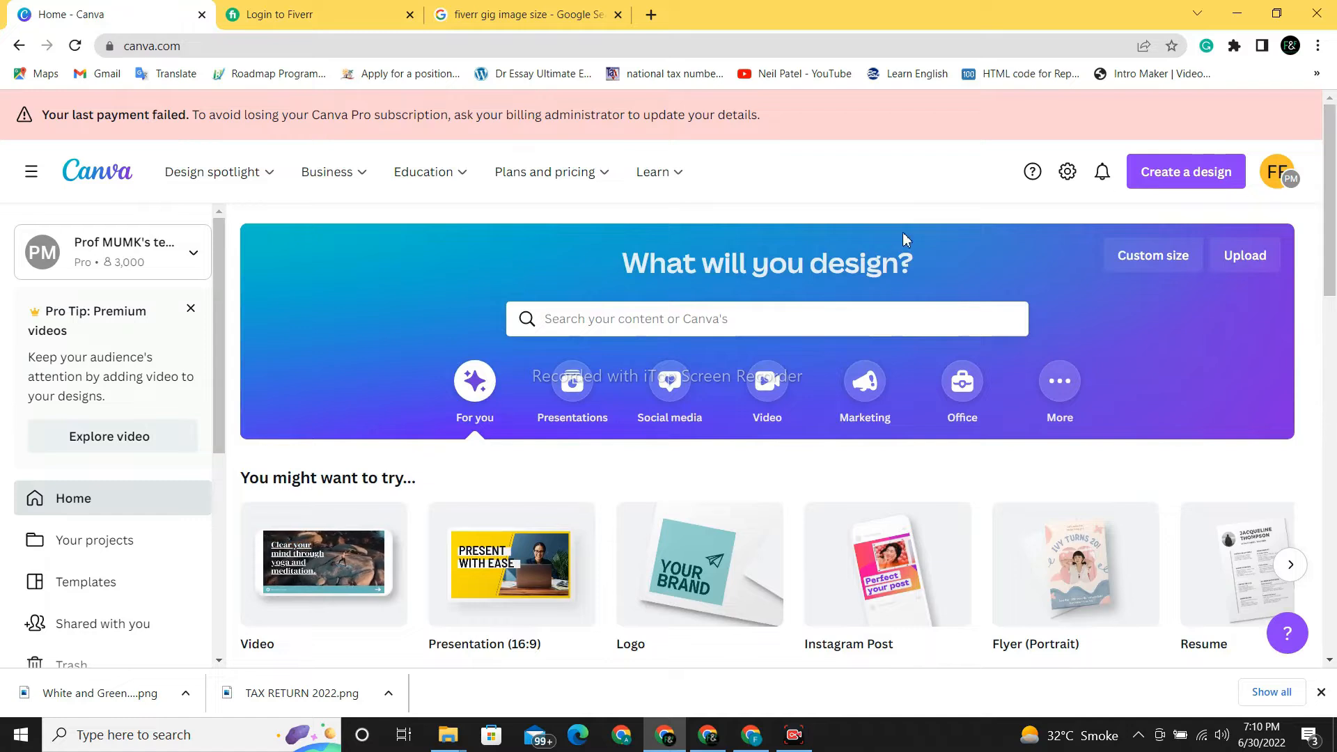
{"action": "left_click", "coordinate": [1188, 179]}
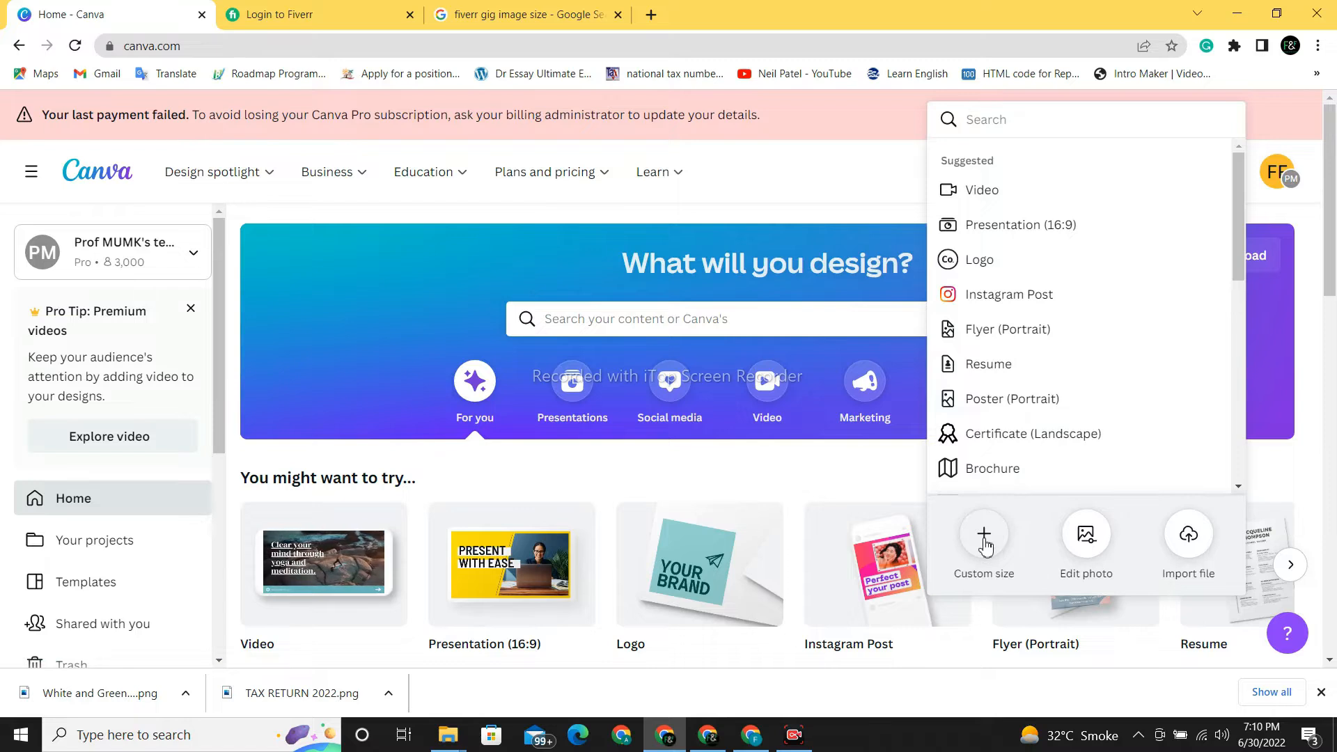
{"action": "left_click", "coordinate": [984, 550]}
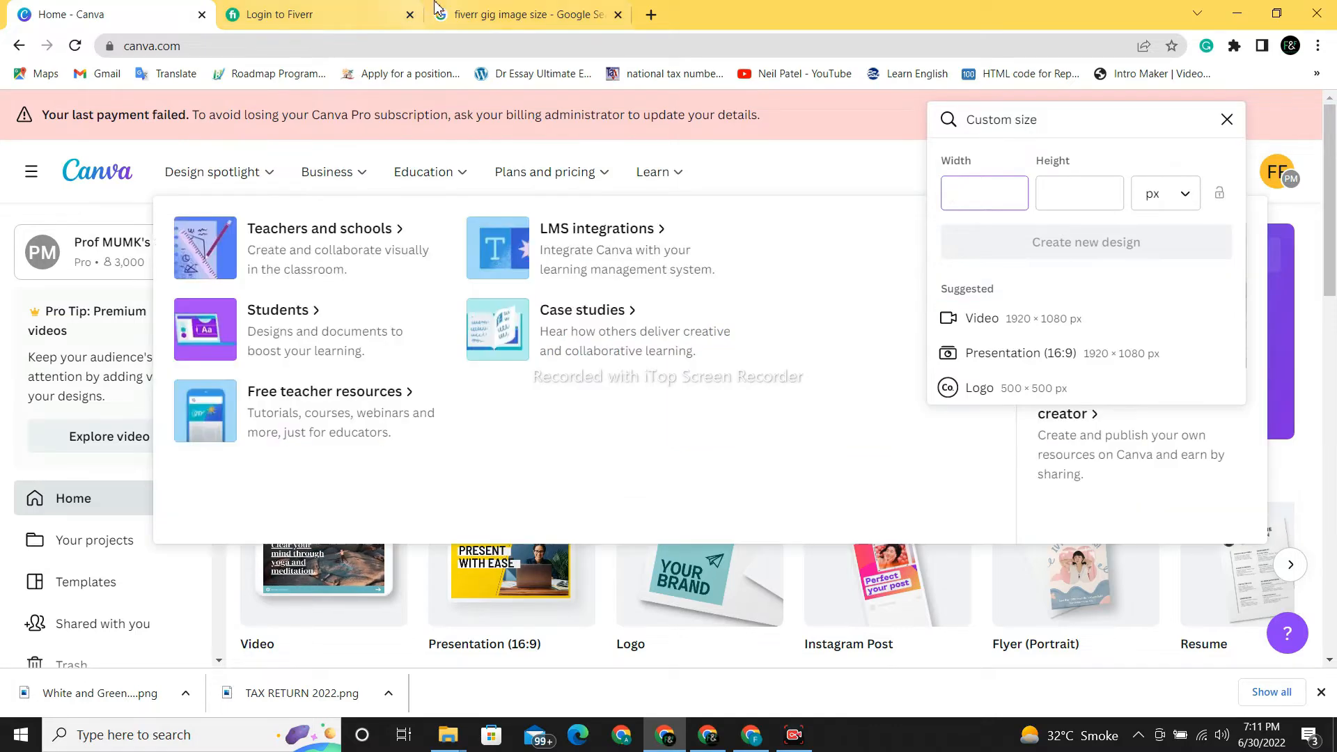
Check the recommended Fiverr gig image size in the open Google results and create a new 1280 × 769 px design
{"action": "left_click", "coordinate": [519, 14]}
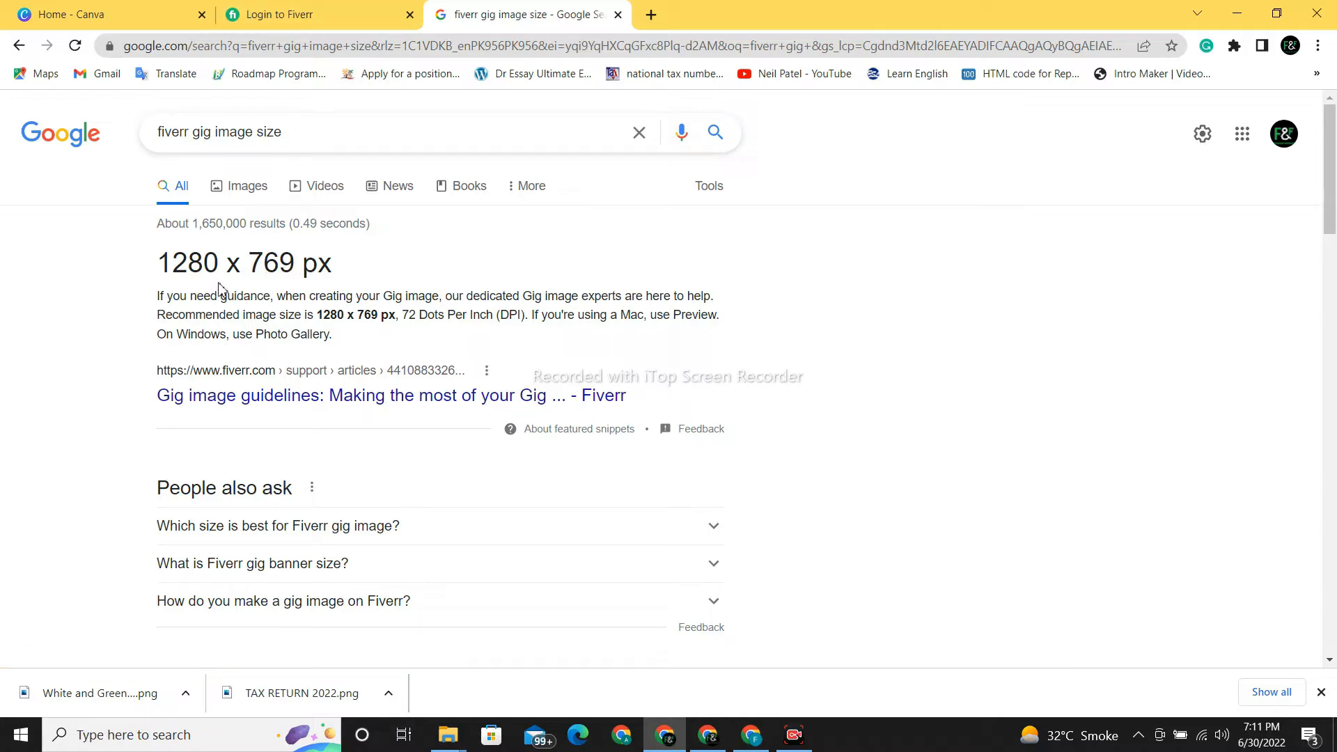
{"action": "left_click", "coordinate": [98, 12]}
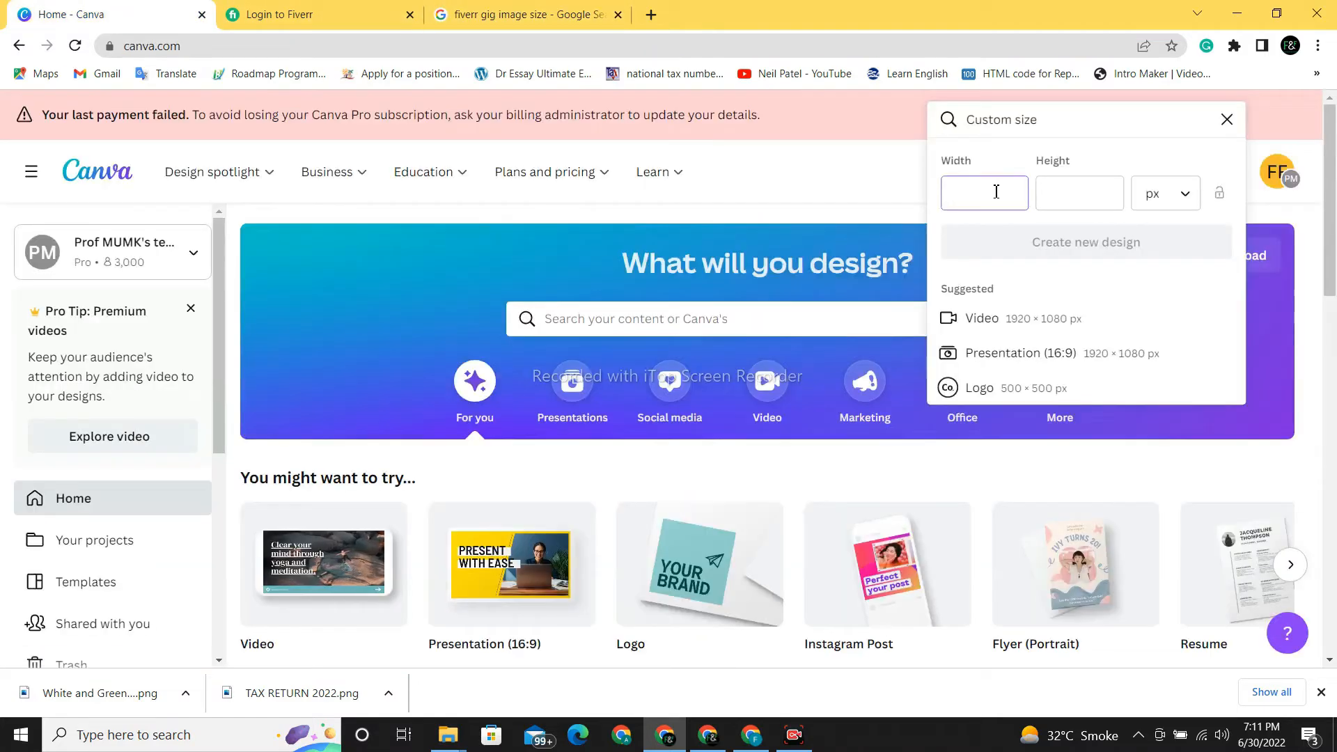
{"action": "type", "text": "1280769"}
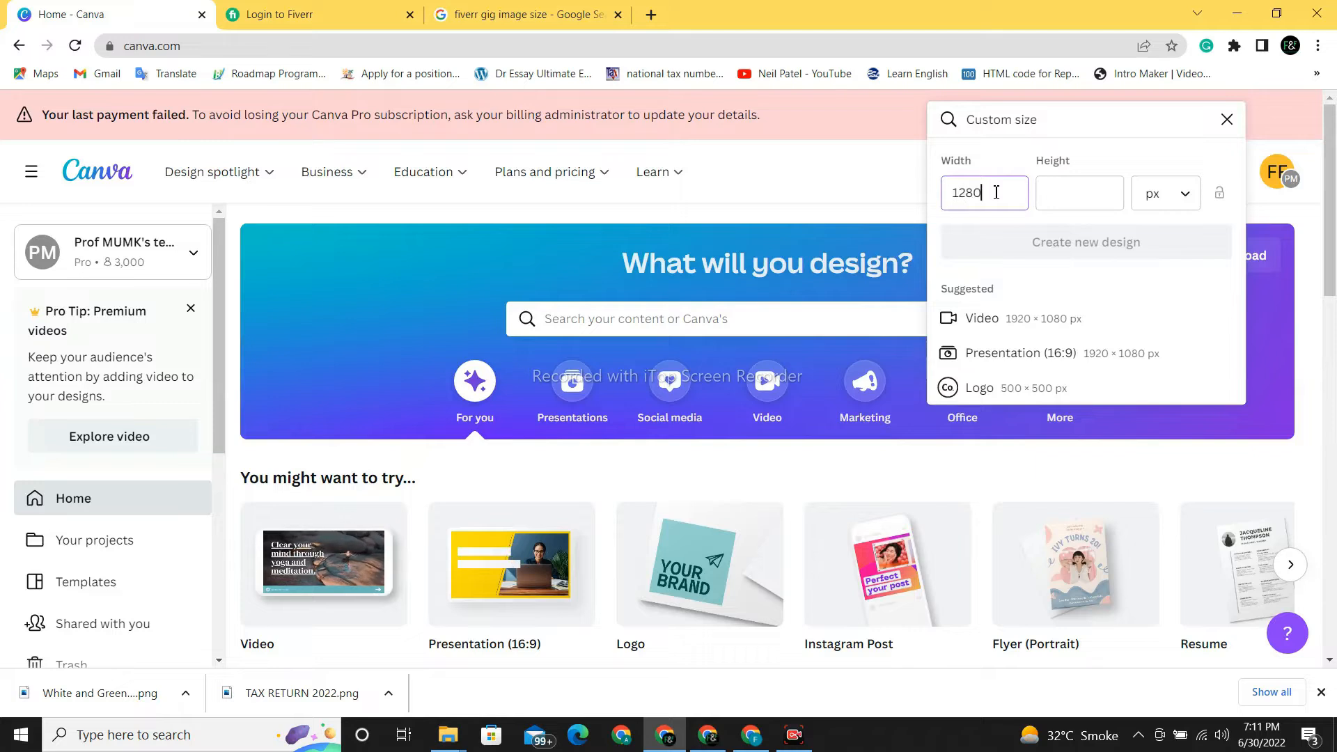
{"action": "key", "text": "BackSpace"}
{"action": "key", "text": "BackSpace"}
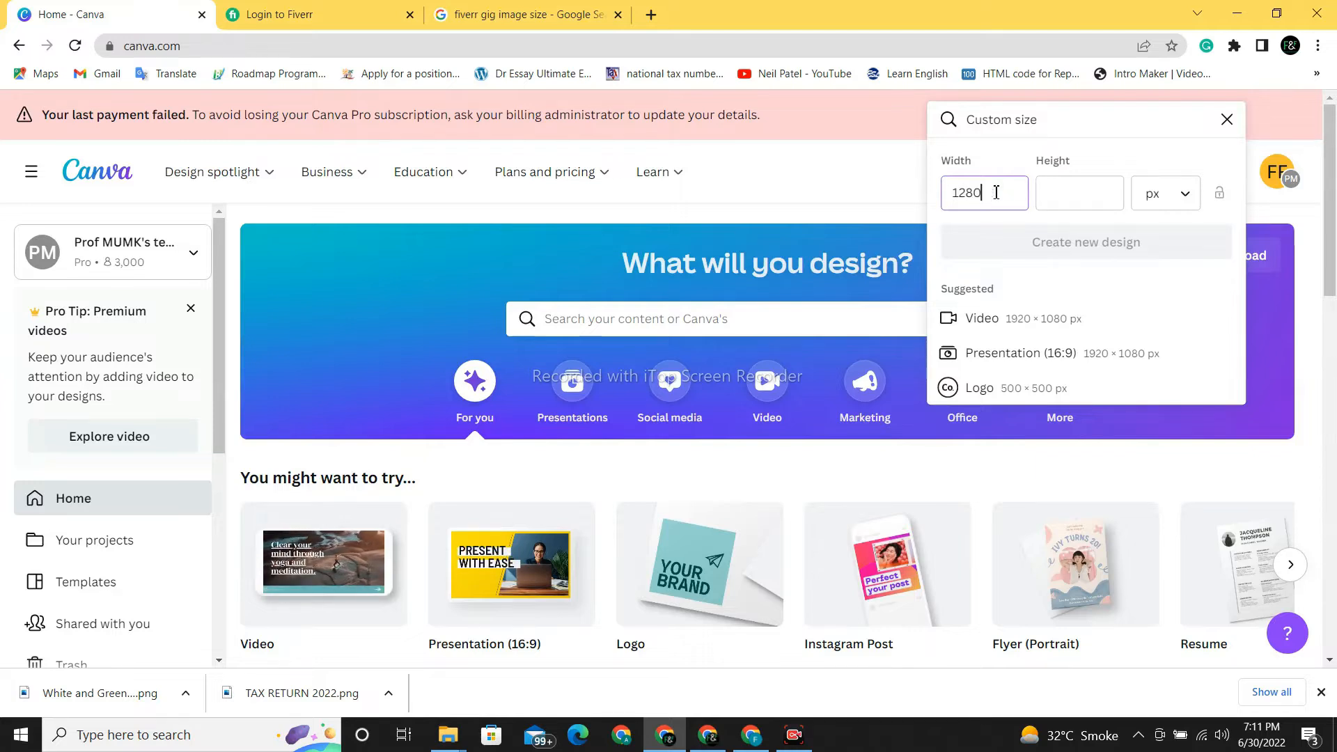
{"action": "left_click", "coordinate": [1041, 191]}
{"action": "type", "text": "769"}
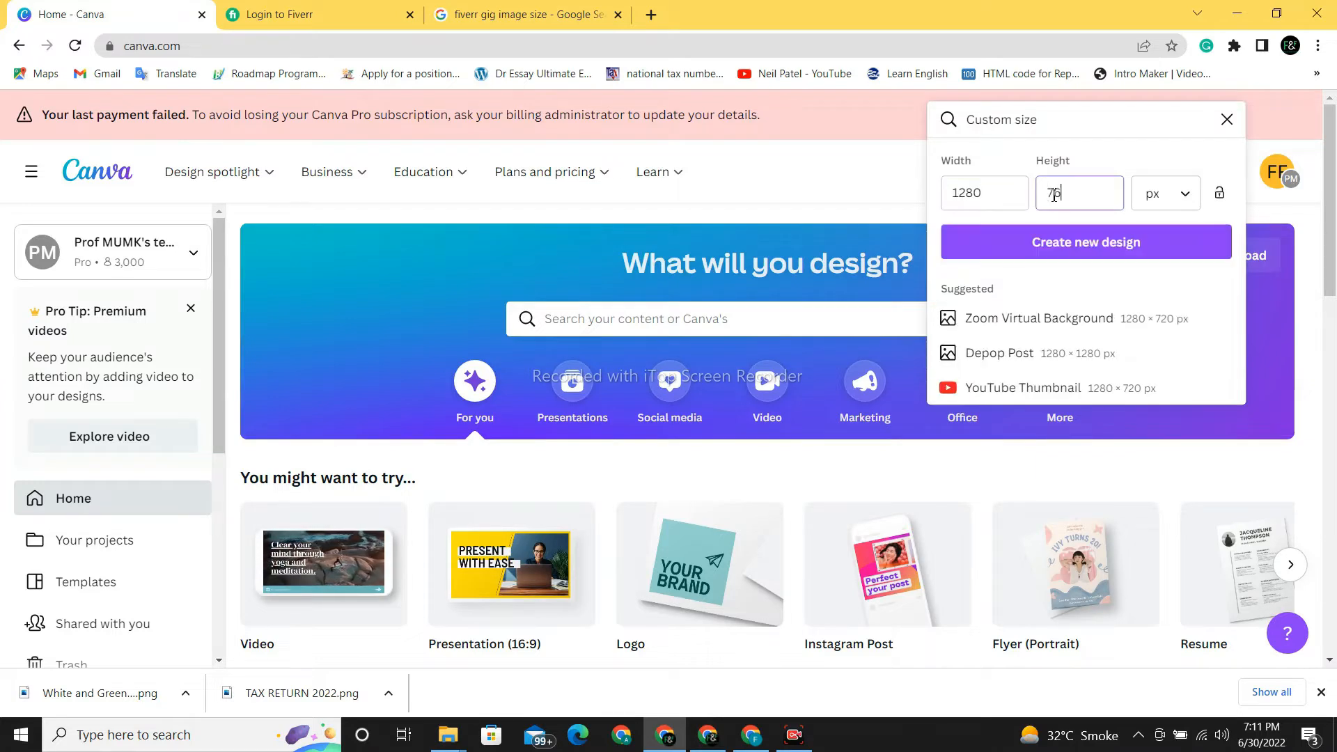
{"action": "left_click", "coordinate": [1135, 244]}
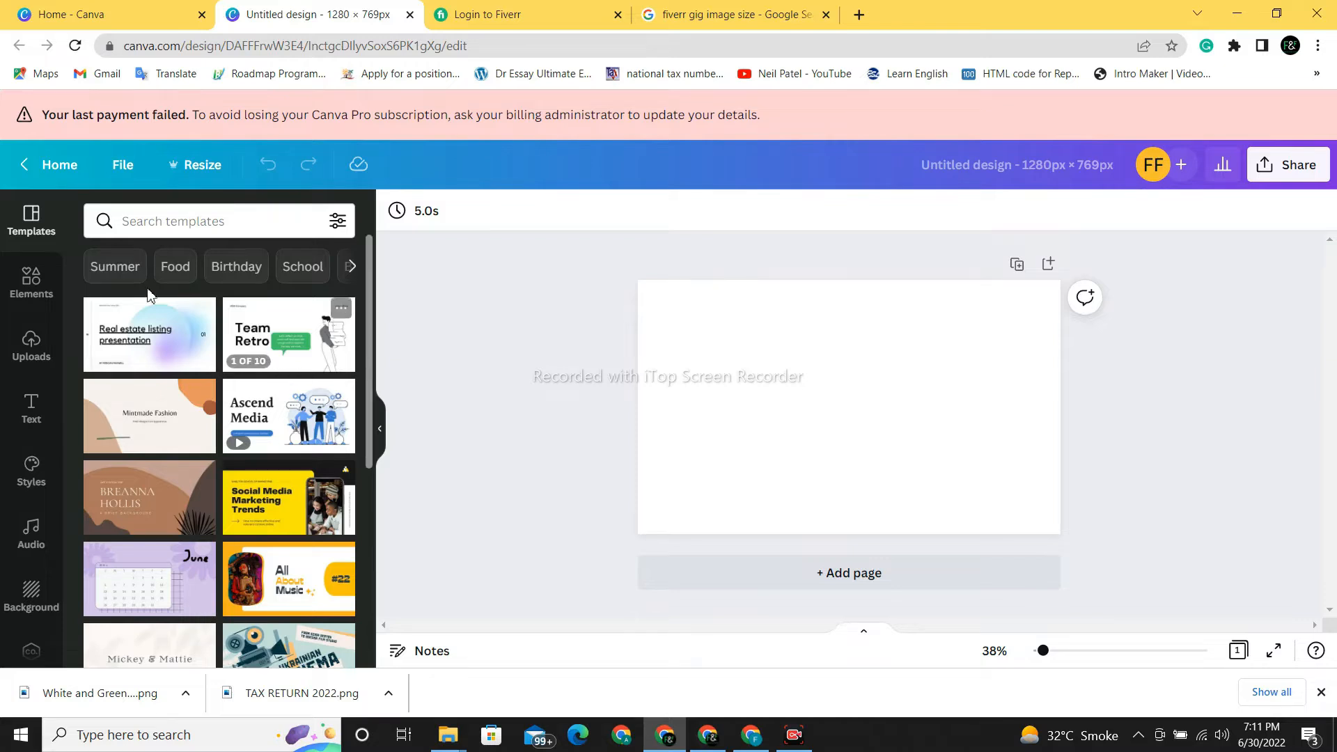
Fill the blank page's background with the default yellow color
{"action": "left_click", "coordinate": [28, 281]}
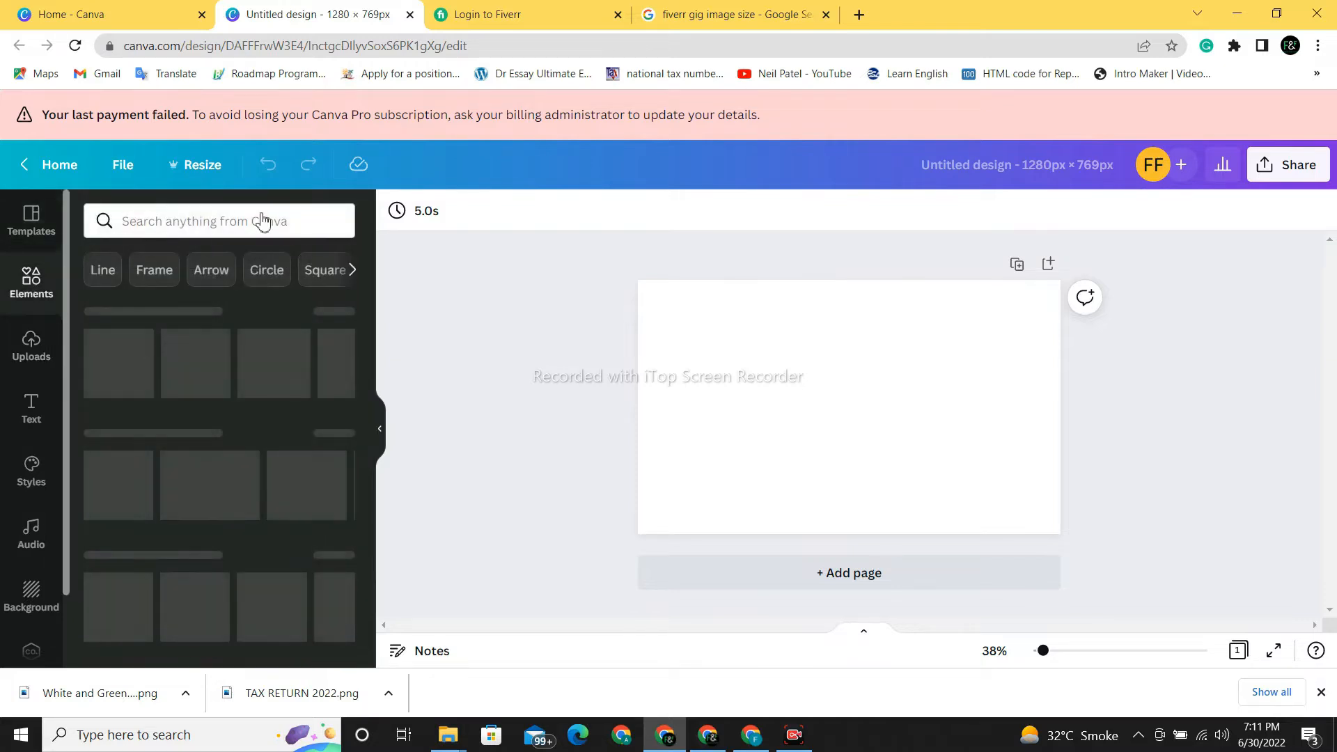
{"action": "left_click", "coordinate": [784, 397]}
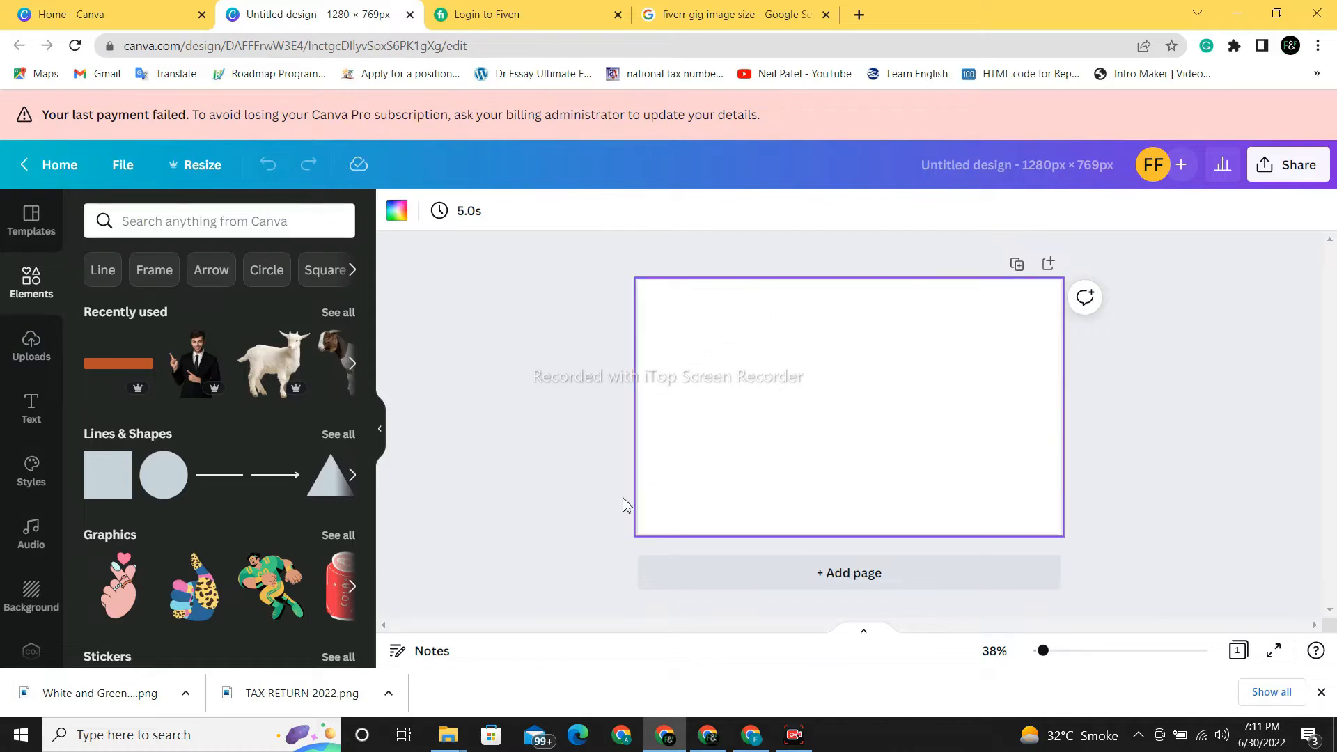
{"action": "left_click", "coordinate": [394, 215]}
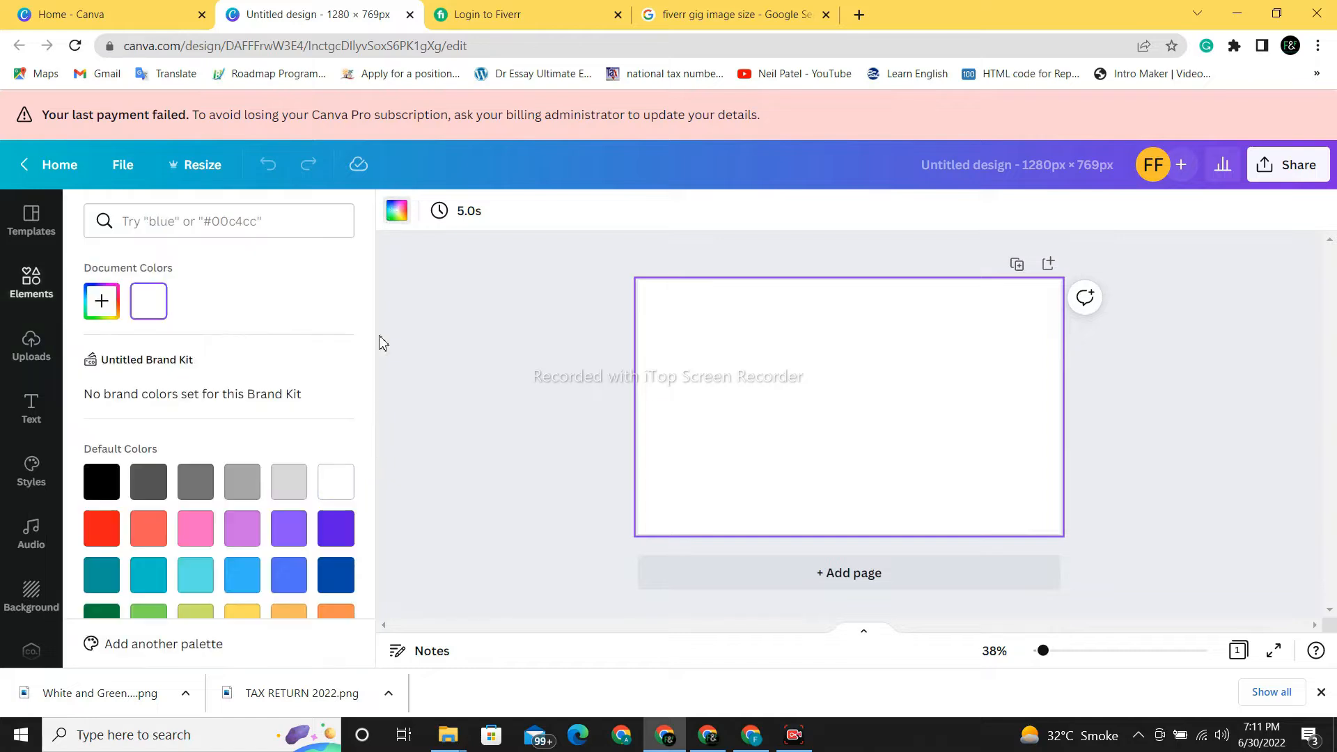
{"action": "scroll", "coordinate": [374, 348], "scroll_direction": "down", "scroll_amount": 1}
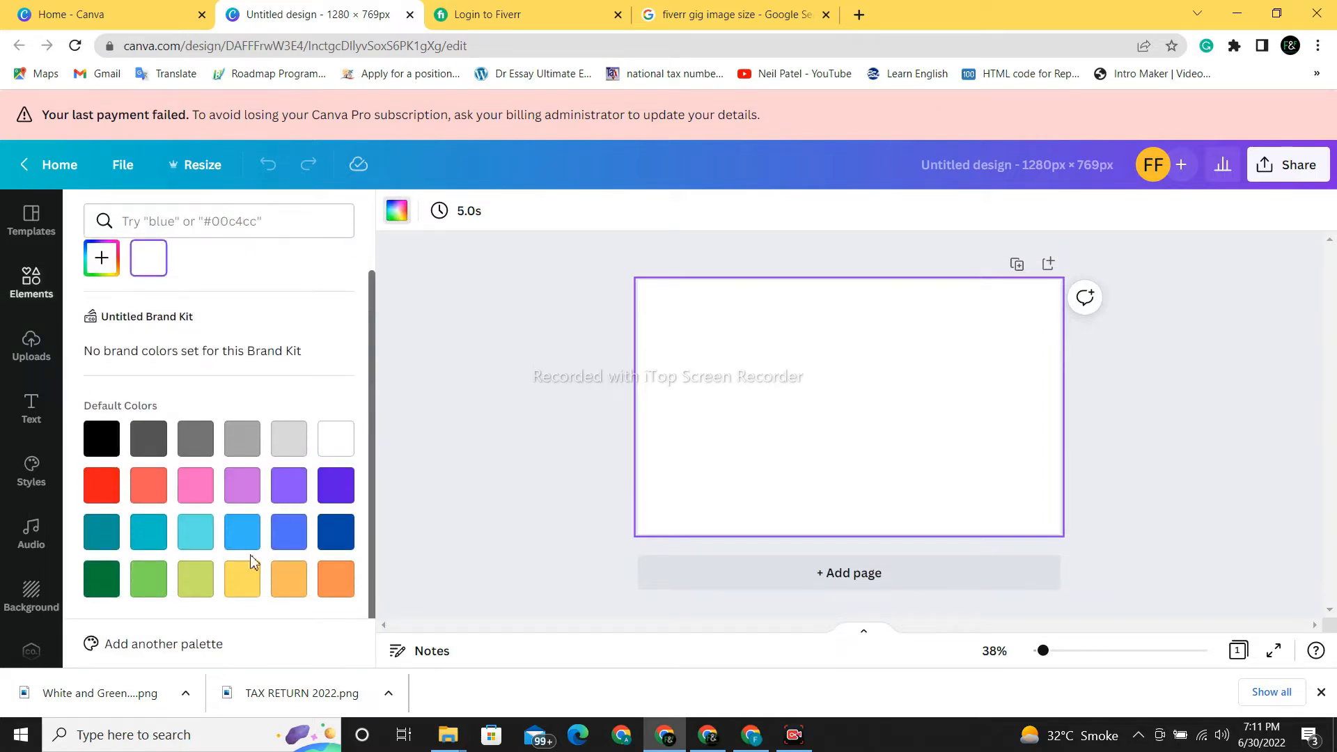
{"action": "left_click", "coordinate": [241, 590]}
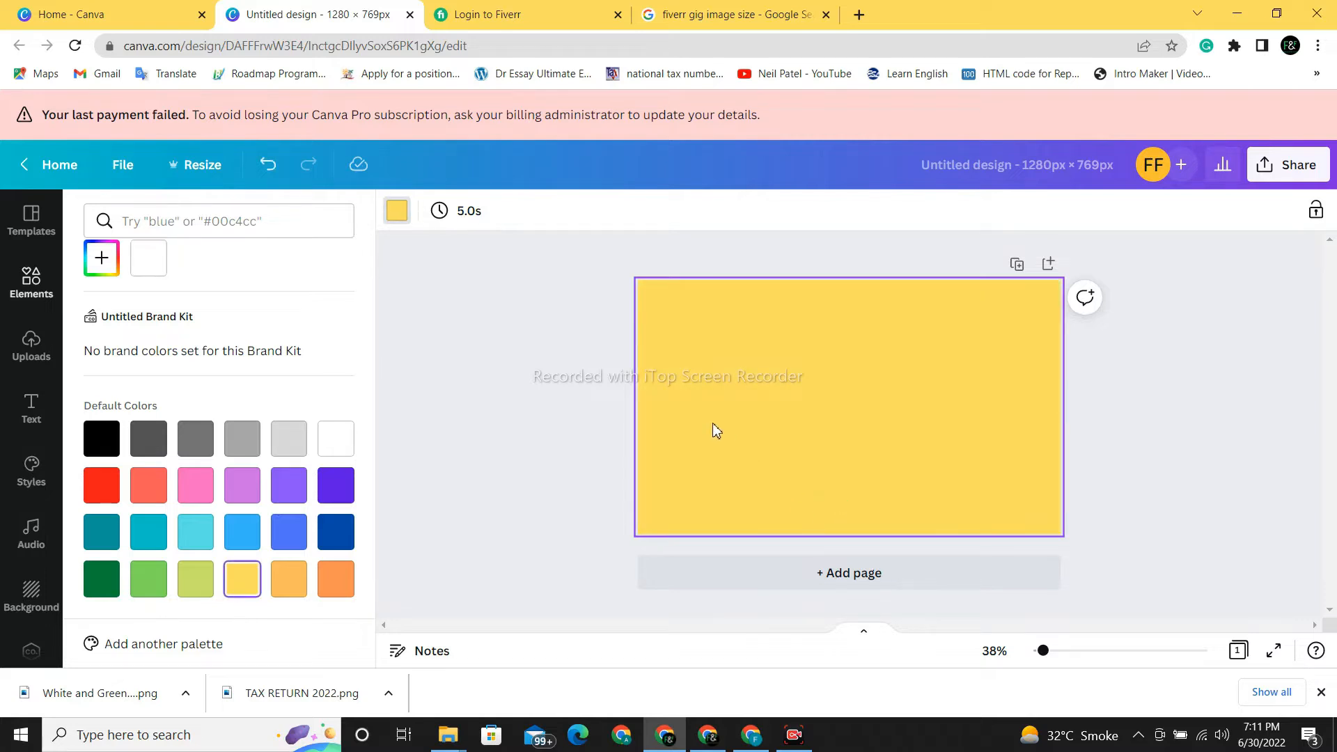
Add the recently used picture of the pointing man in a black suit to the page
{"action": "left_click", "coordinate": [29, 282]}
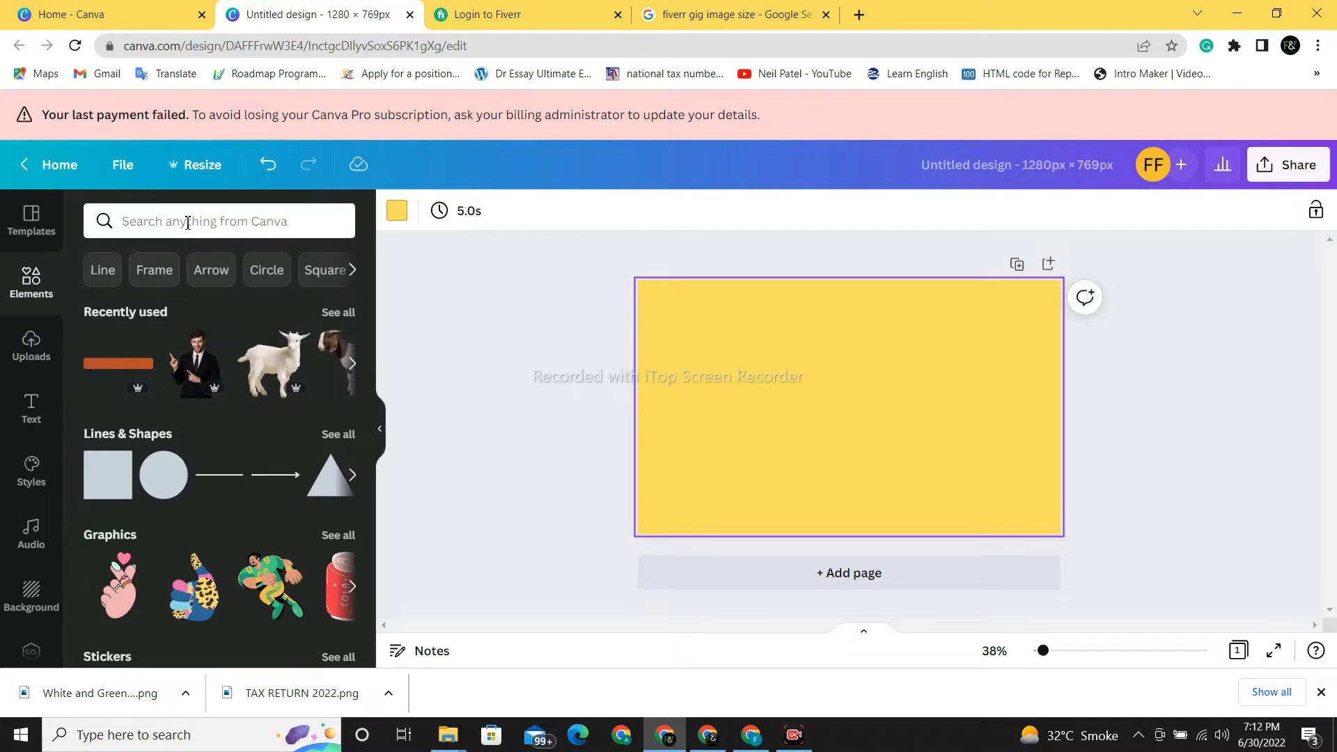
{"action": "left_click", "coordinate": [204, 360]}
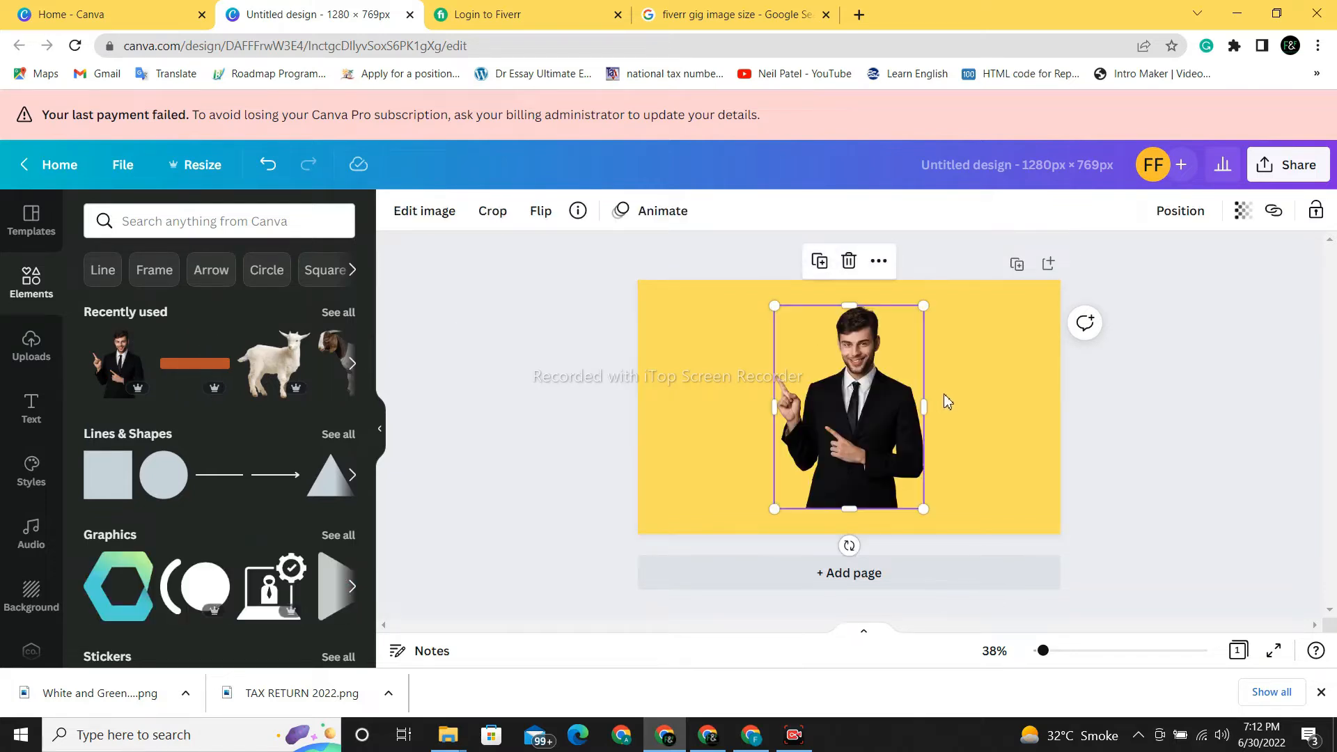
{"action": "key", "text": "Escape"}
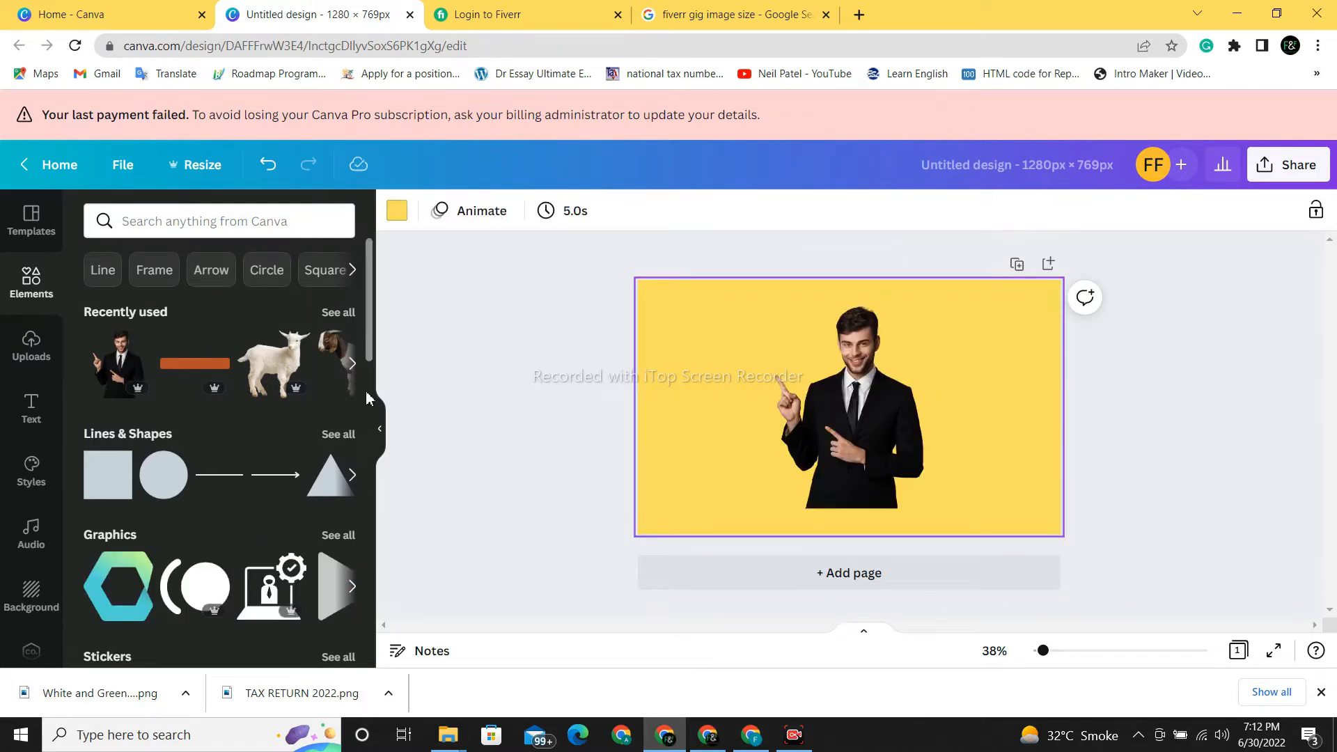
Search the elements for "men" and look through the pictures and graphics offered
{"action": "left_click", "coordinate": [221, 223]}
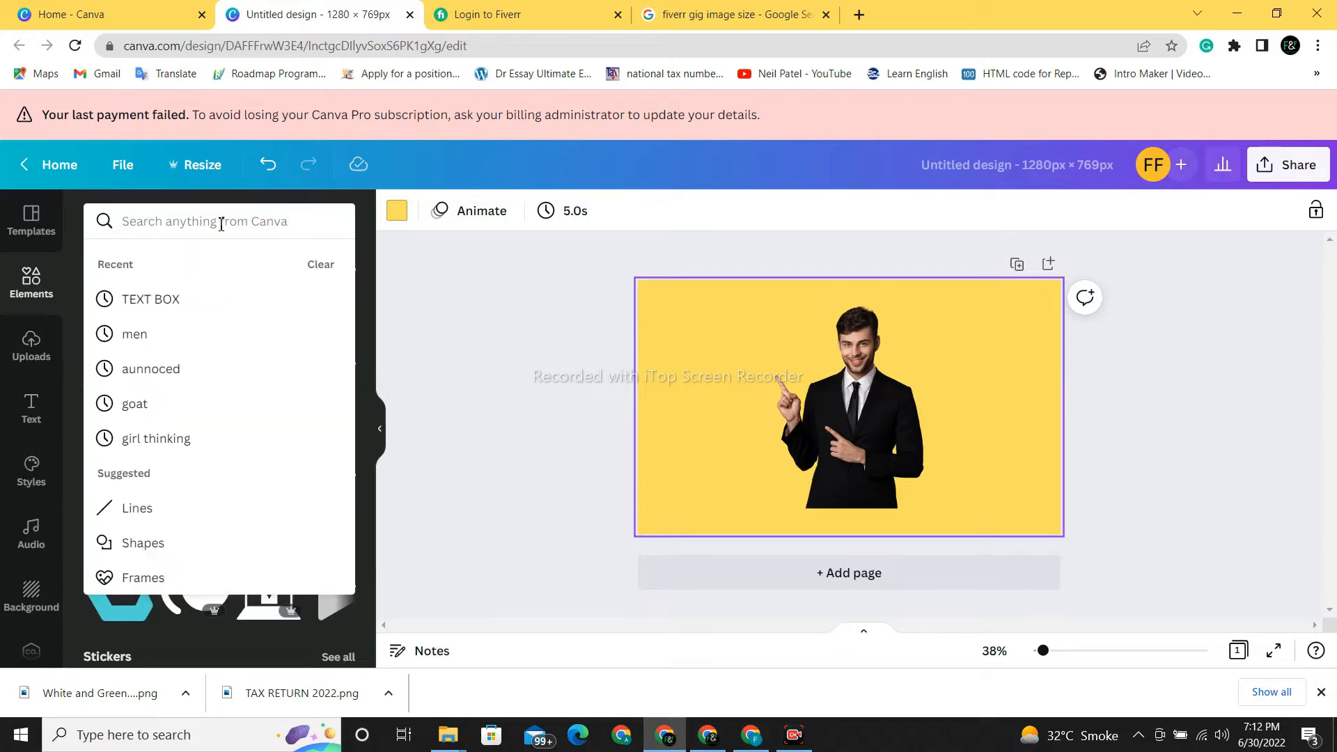
{"action": "type", "text": "men"}
{"action": "key", "text": "Return"}
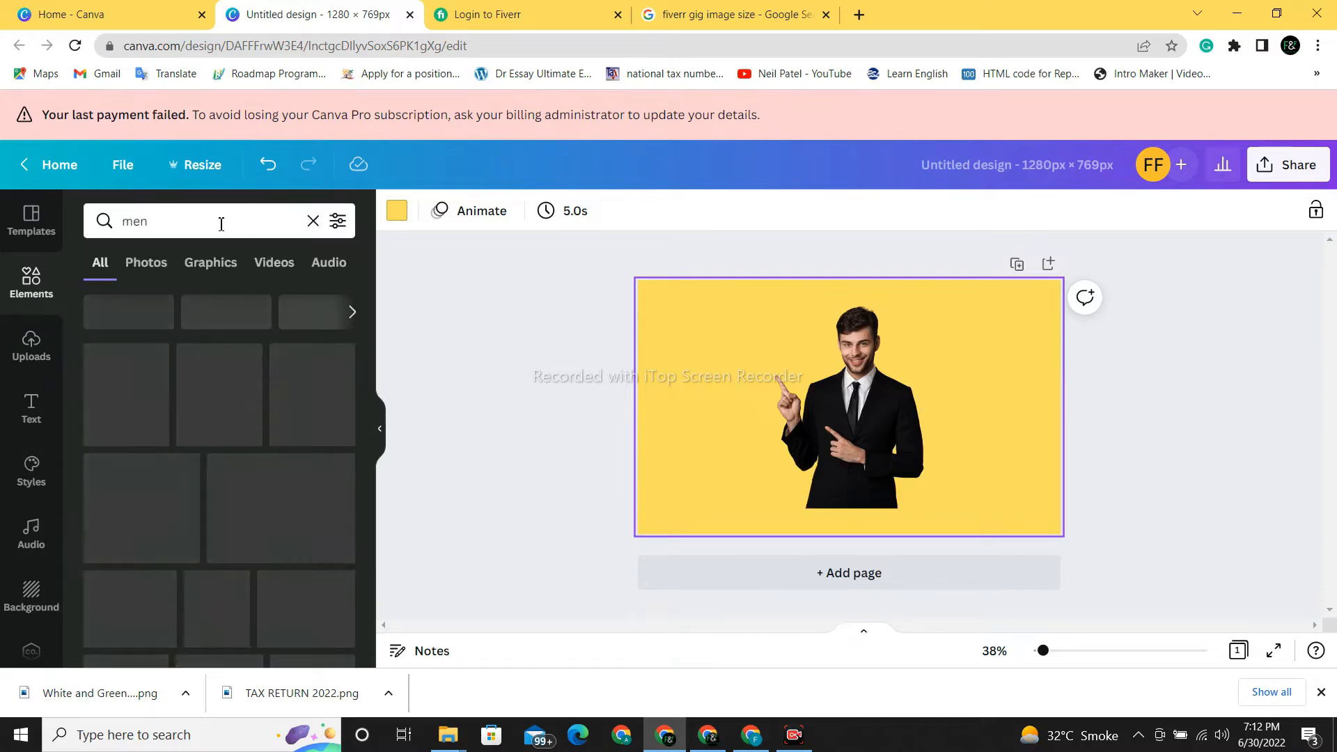
{"action": "left_click_drag", "start_coordinate": [367, 327], "coordinate": [367, 508]}
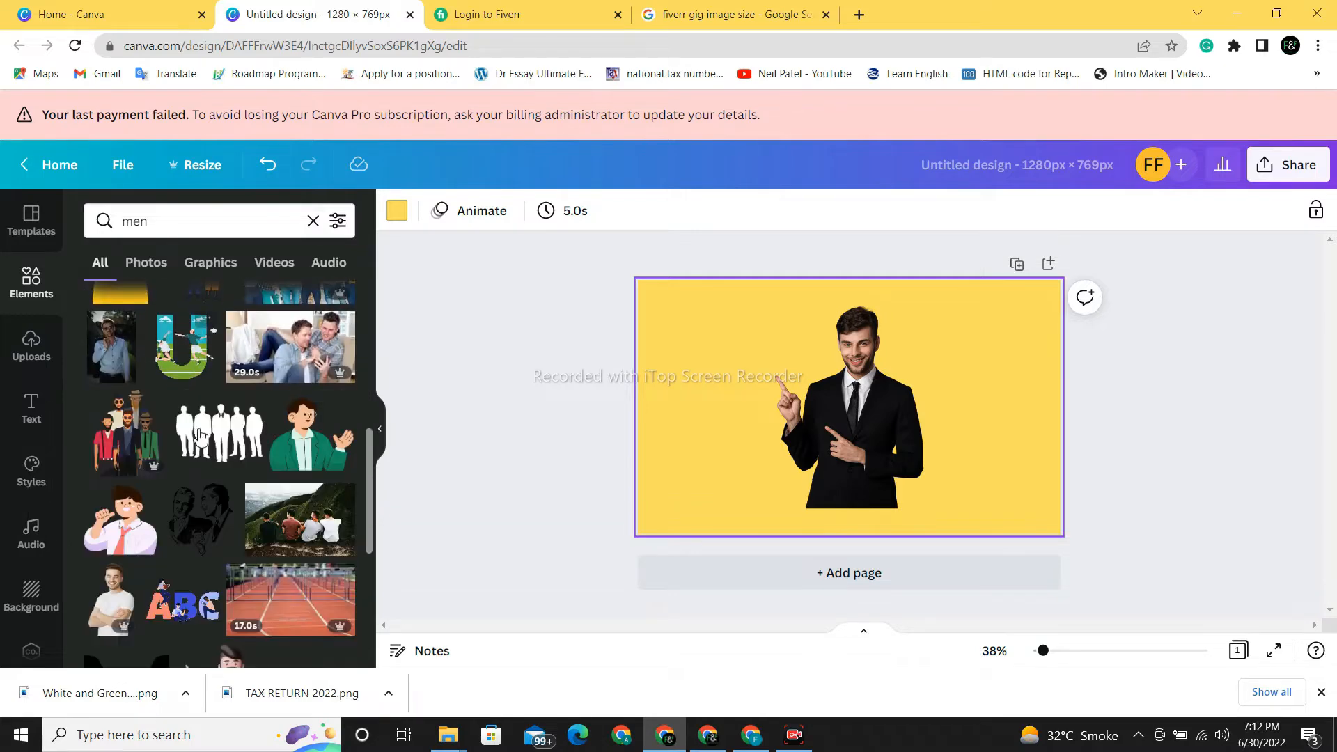
{"action": "left_click_drag", "start_coordinate": [371, 456], "coordinate": [368, 537]}
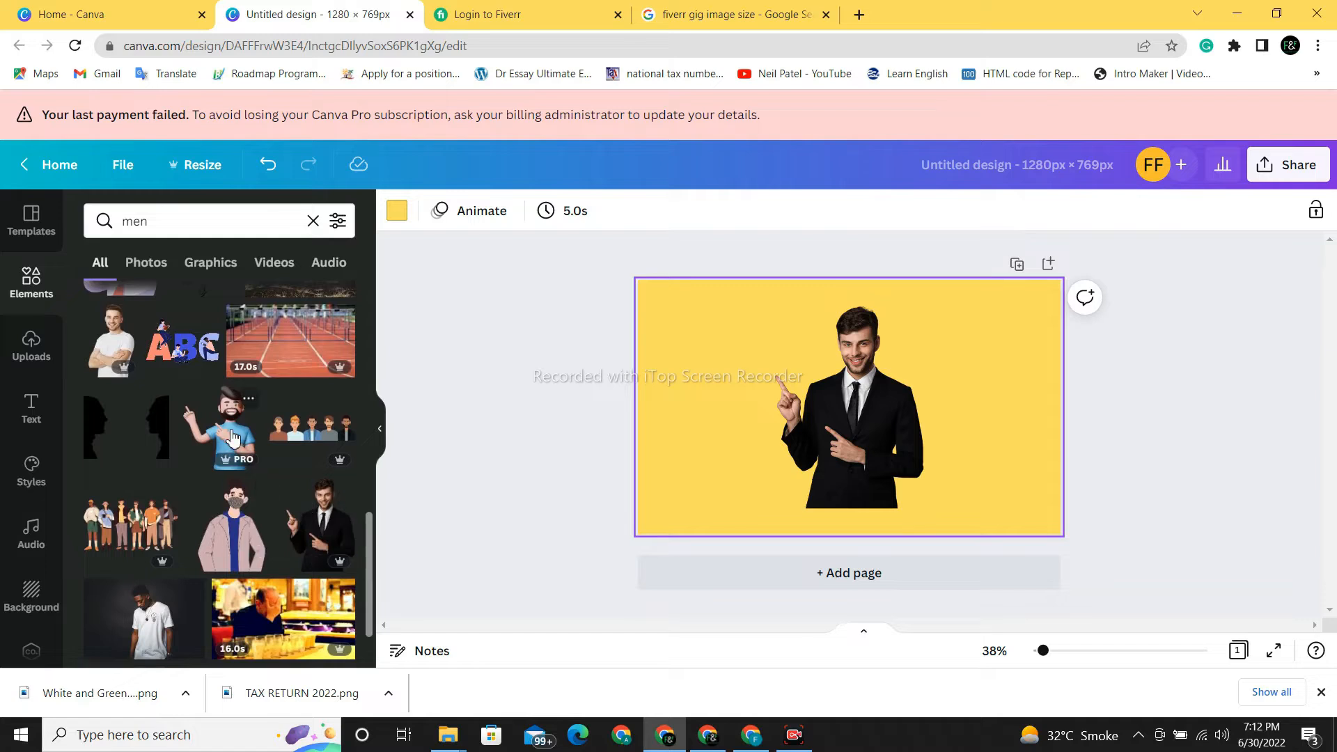
{"action": "left_click_drag", "start_coordinate": [369, 542], "coordinate": [373, 594]}
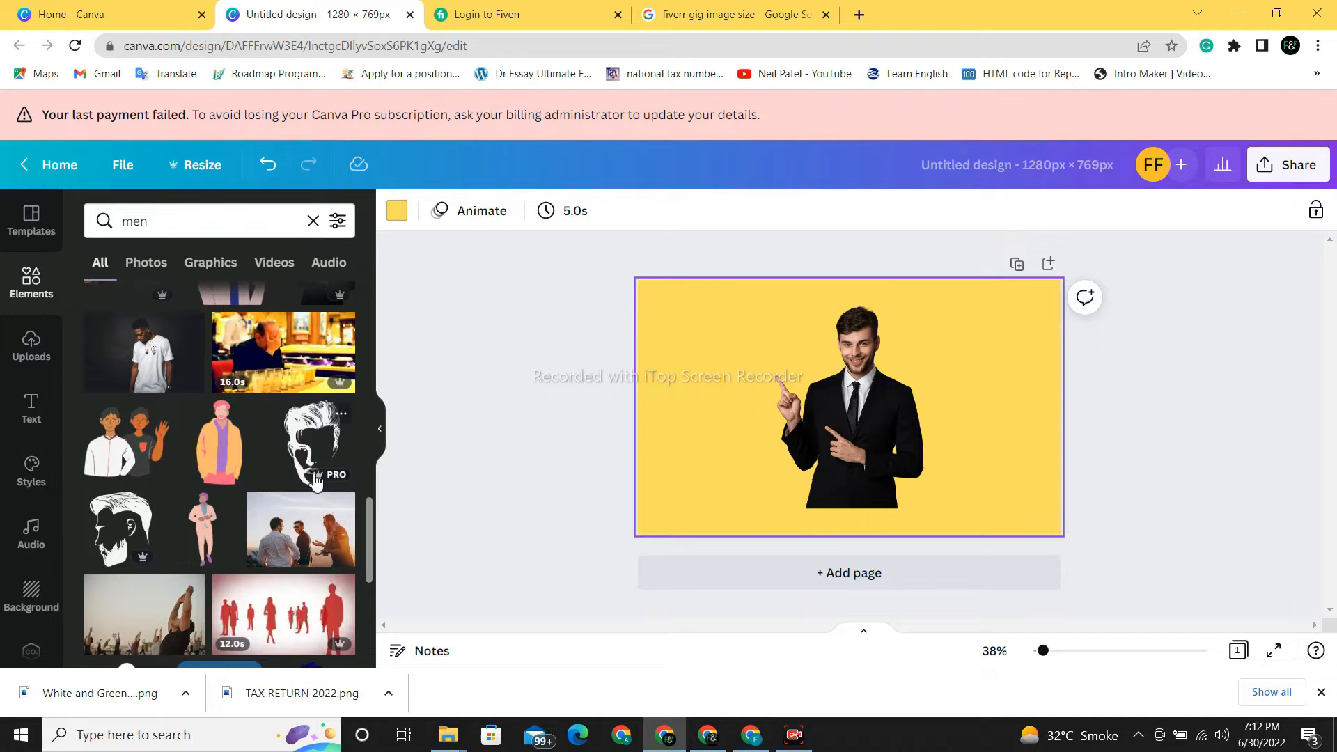
Move the picture of the pointing man to the right side of the page and enlarge it to nearly the page's height
{"action": "left_click", "coordinate": [508, 403]}
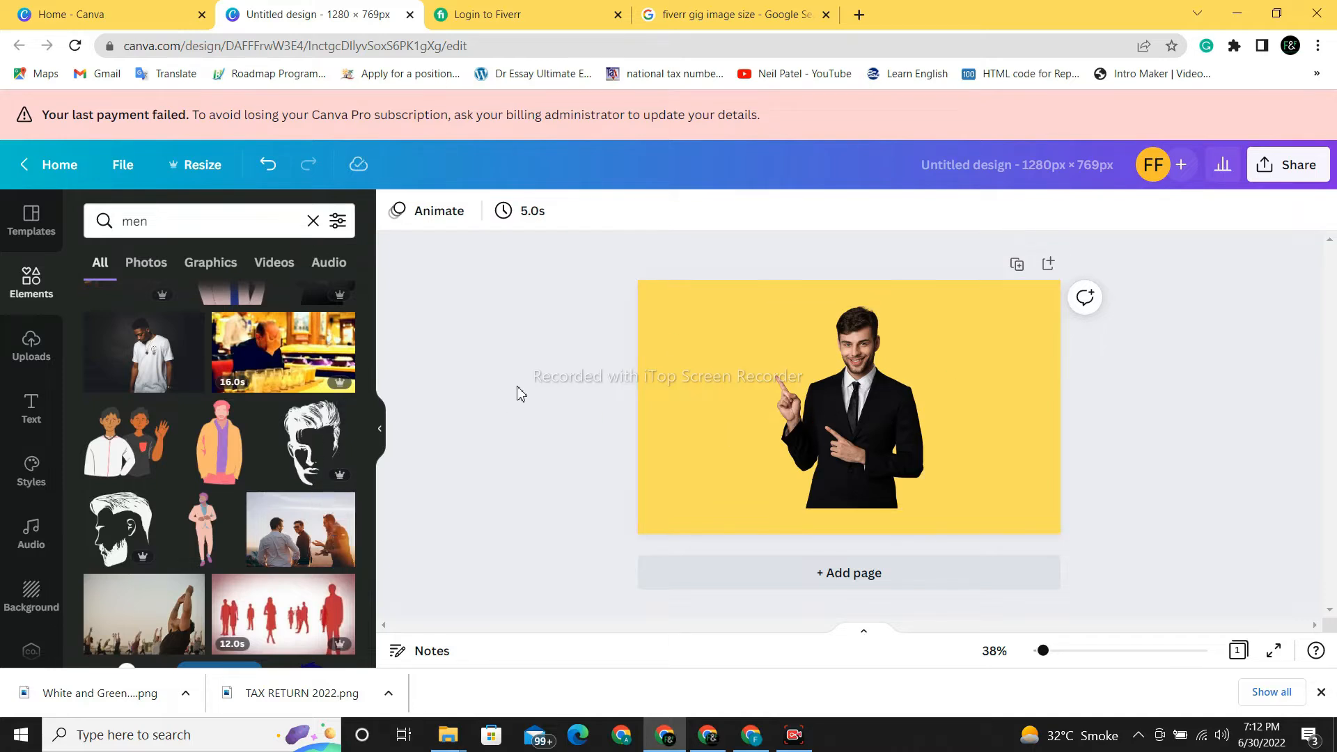
{"action": "left_click_drag", "start_coordinate": [916, 381], "coordinate": [1020, 405]}
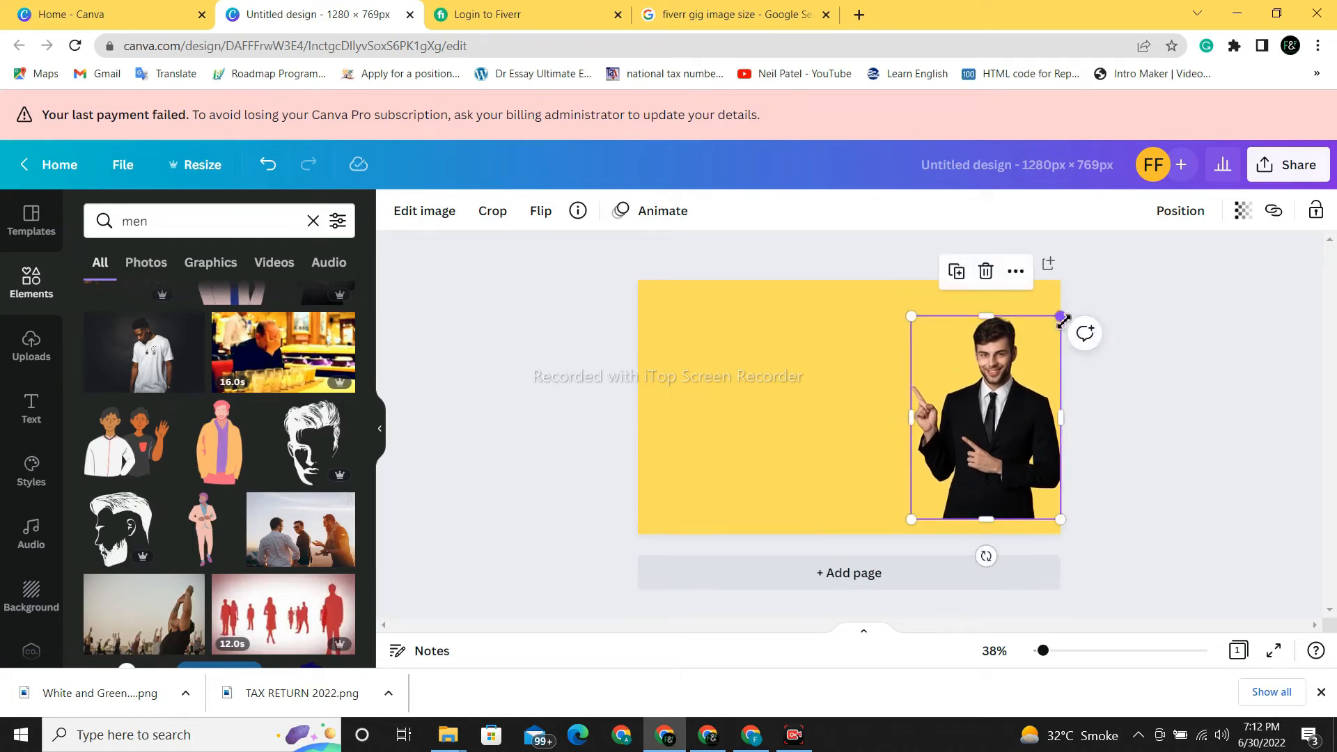
{"action": "left_click_drag", "start_coordinate": [1063, 321], "coordinate": [1079, 288]}
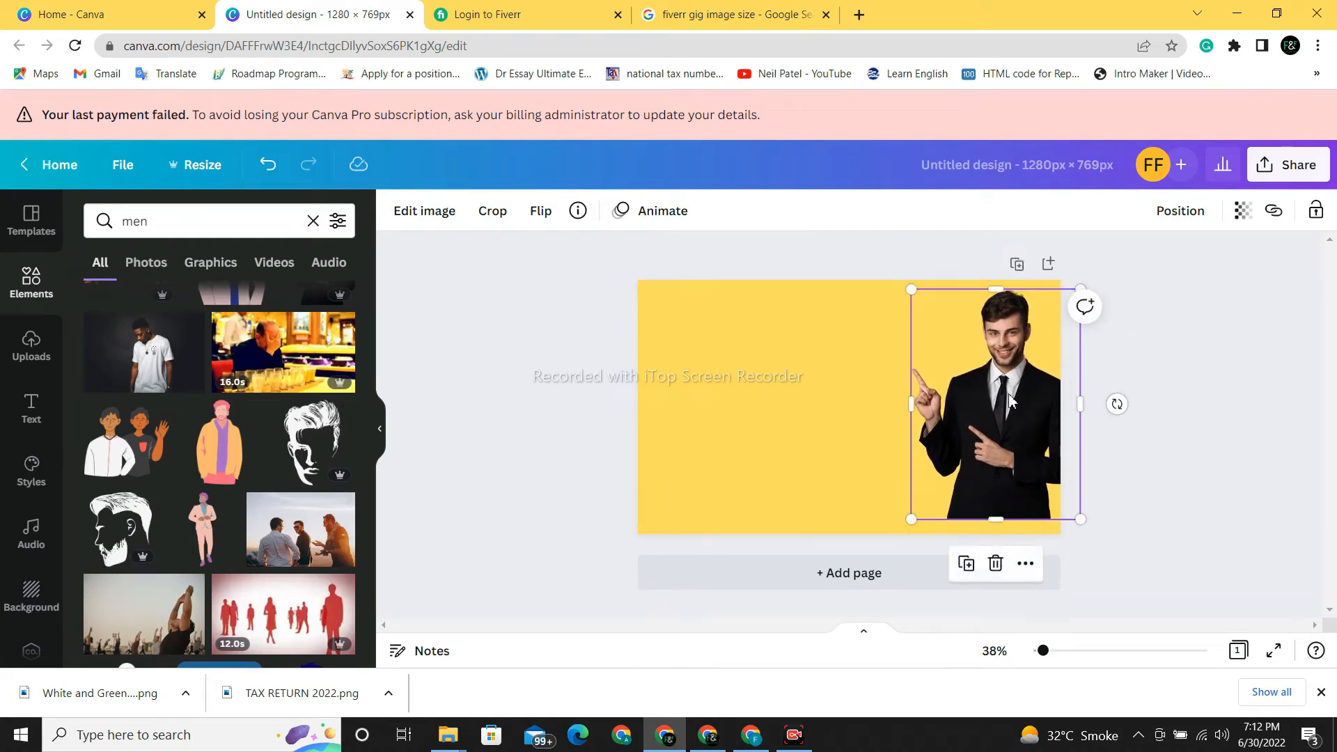
{"action": "left_click", "coordinate": [1138, 329]}
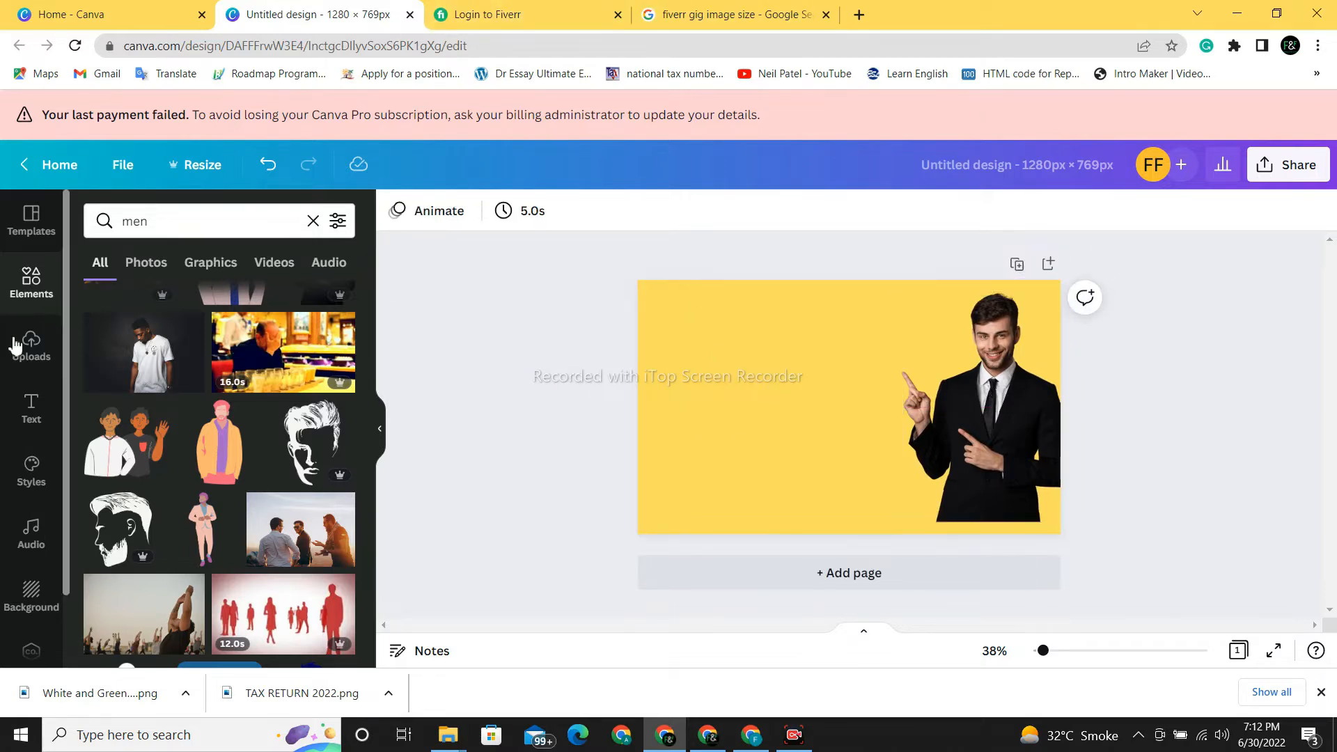
Add a heading to the page reading "YOUR SOCIAL MEDIA MARKETING MANAGER"
{"action": "left_click", "coordinate": [31, 420]}
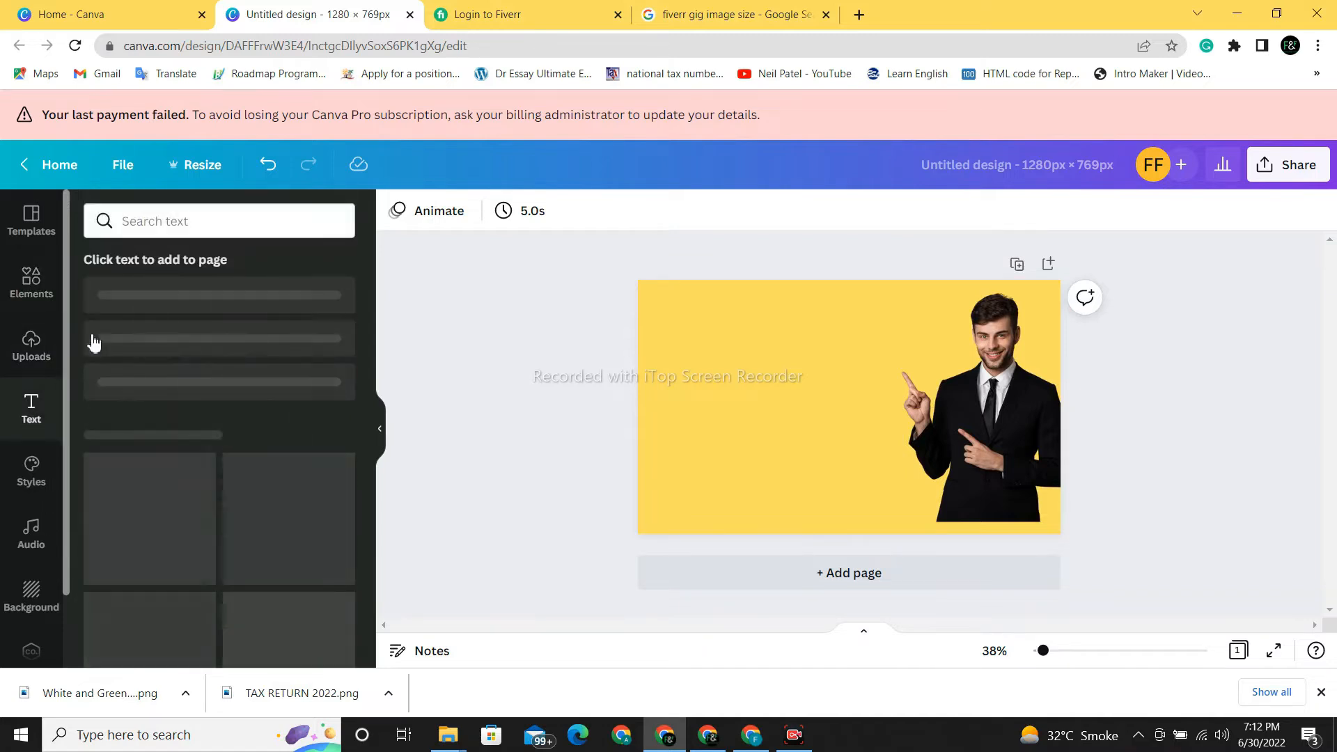
{"action": "left_click", "coordinate": [143, 301]}
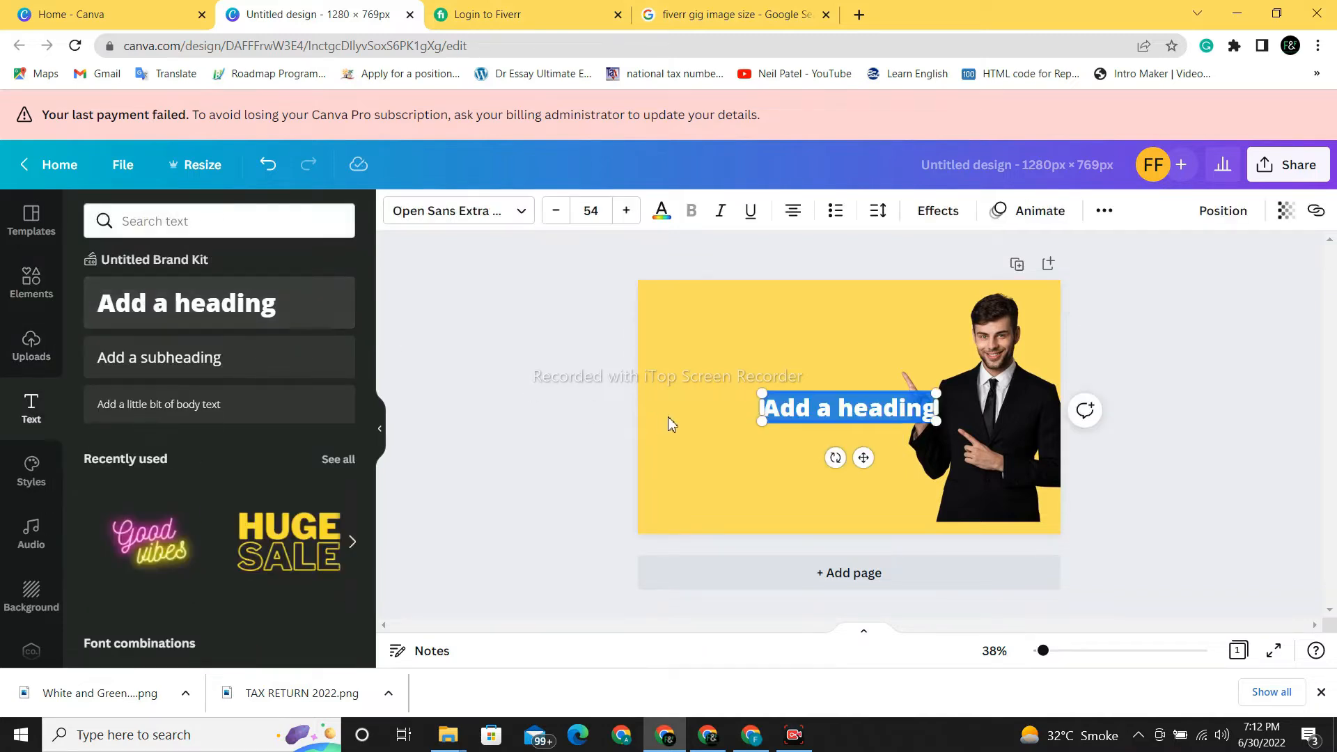
{"action": "type", "text": "your"}
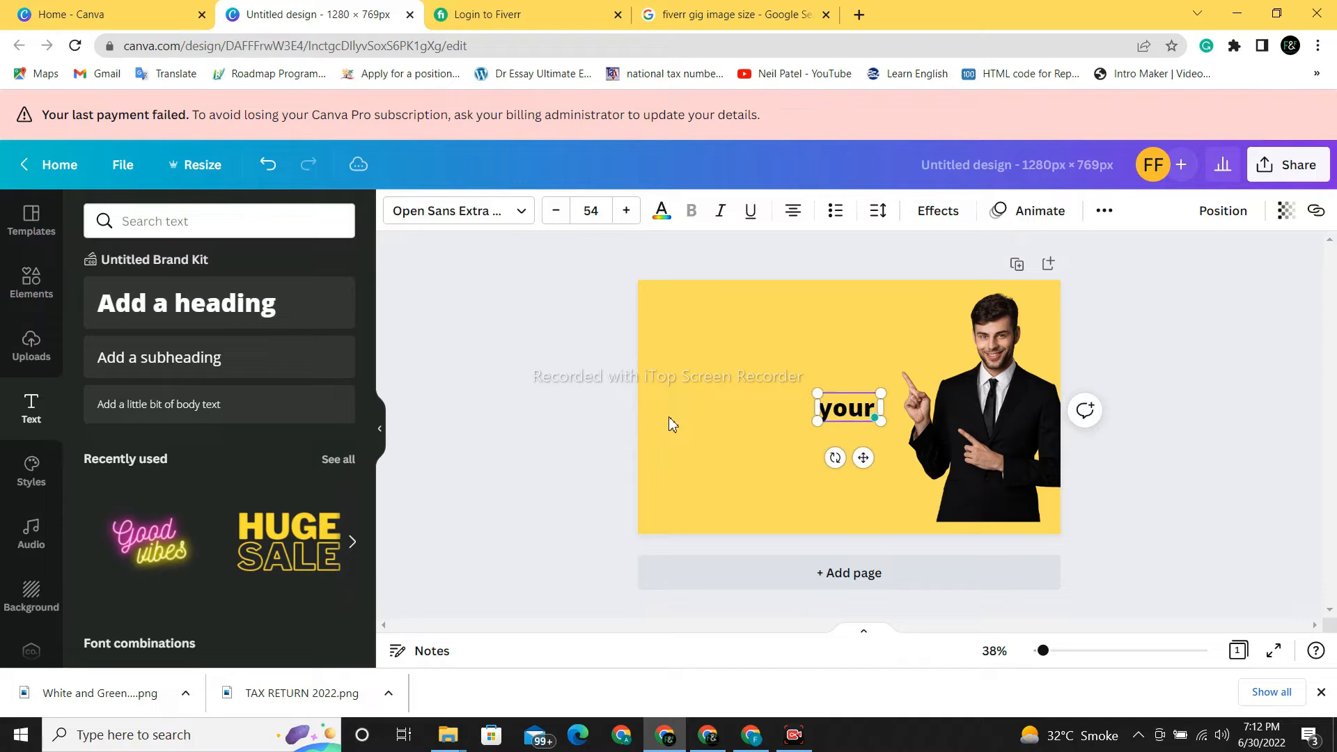
{"action": "key", "text": "BackSpace"}
{"action": "key", "text": "BackSpace"}
{"action": "key", "text": "BackSpace"}
{"action": "key", "text": "BackSpace"}
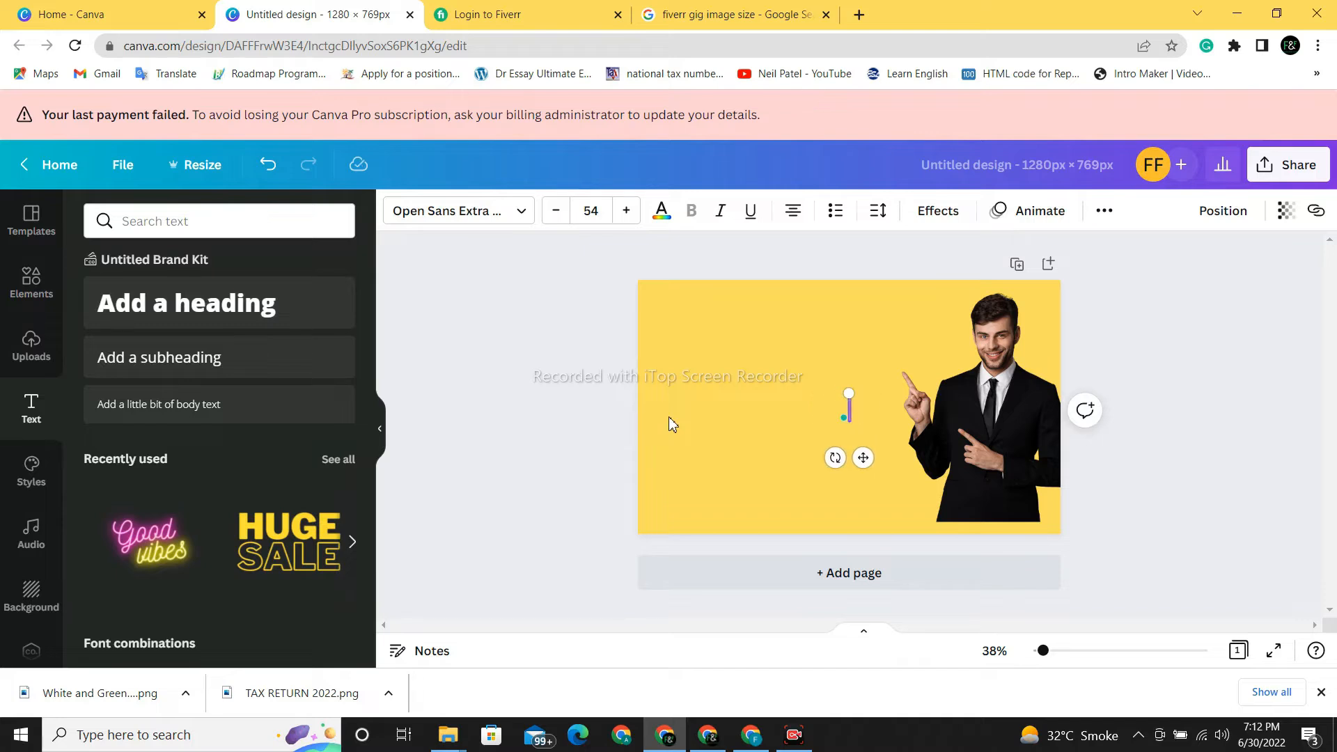
{"action": "type", "text": "YOUR SOCIAL"}
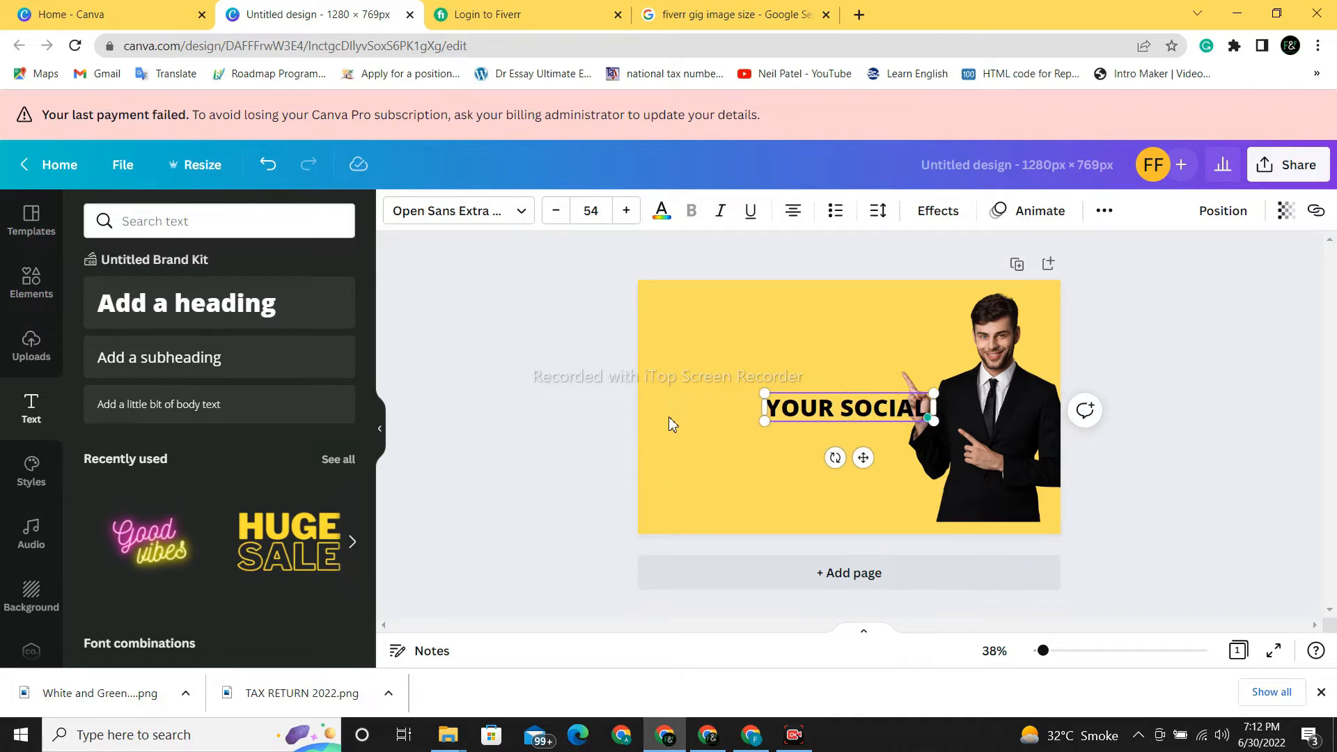
{"action": "type", "text": " MEDIA"}
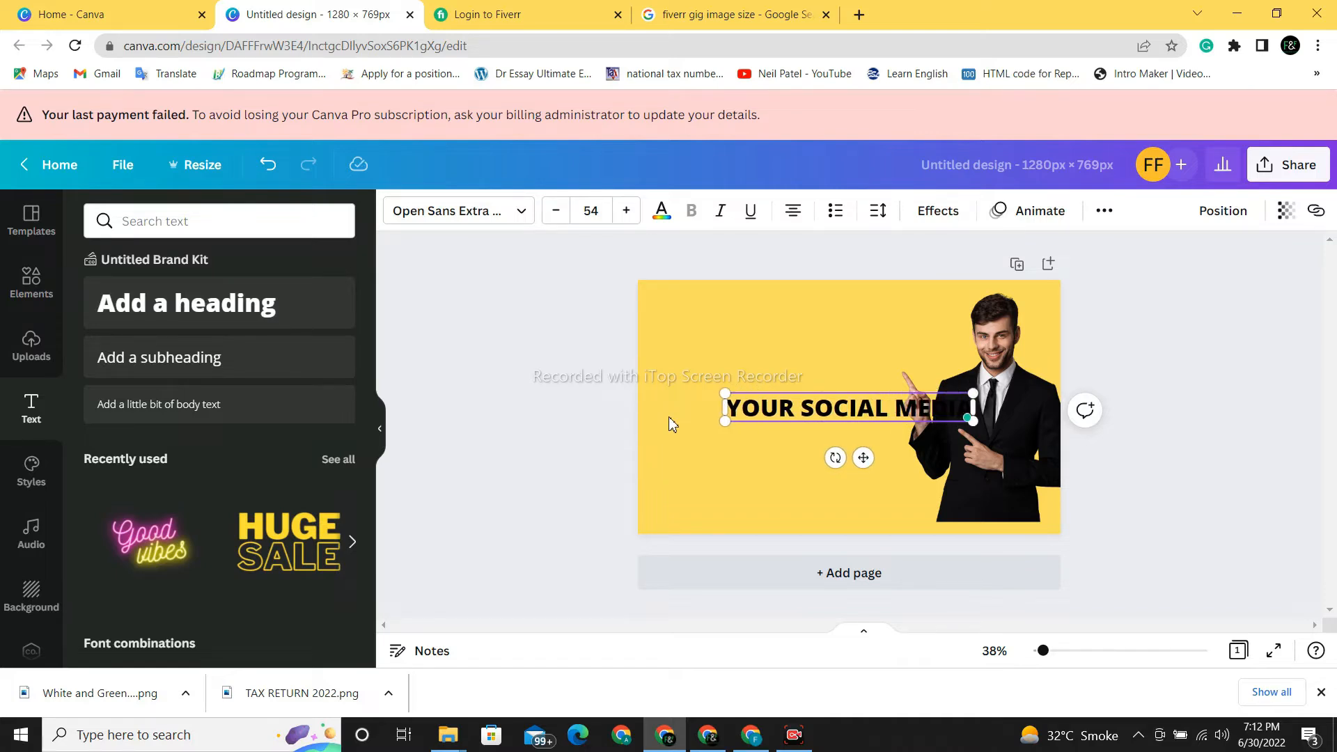
{"action": "type", "text": " MARKE"}
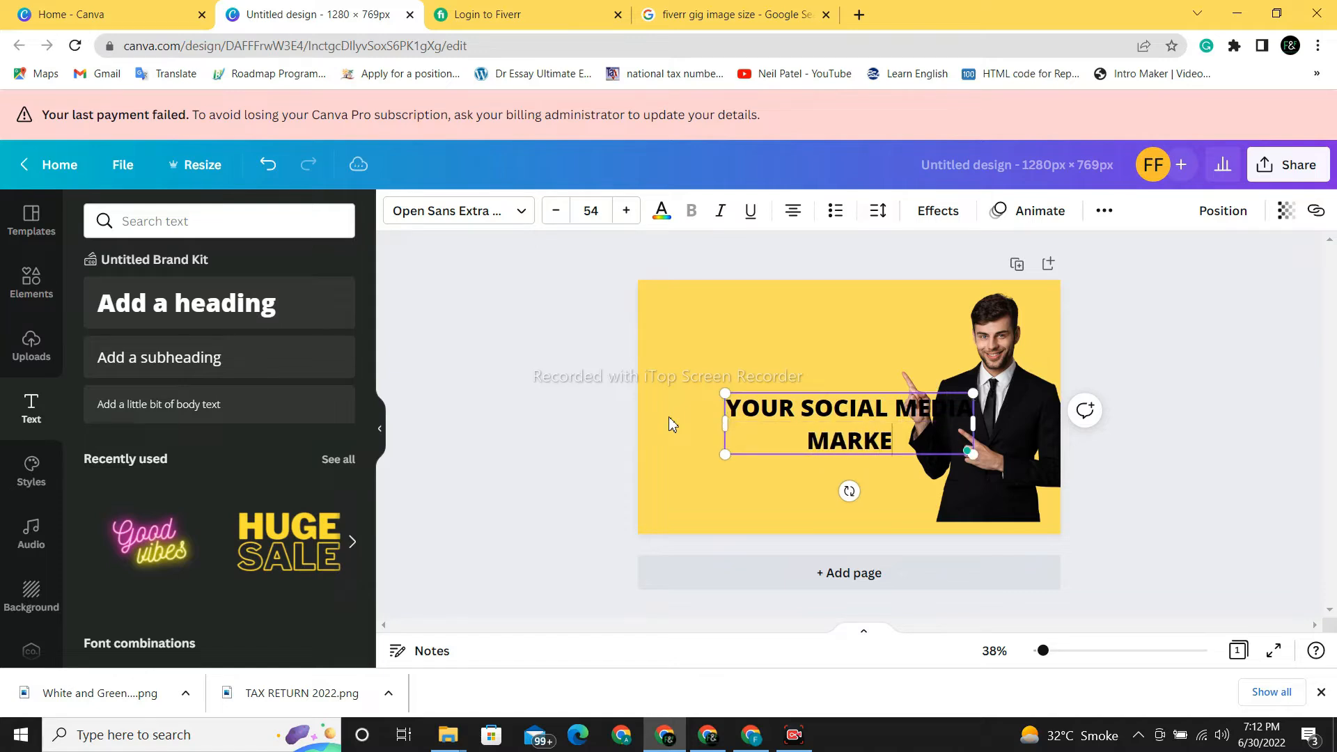
{"action": "type", "text": "TING"}
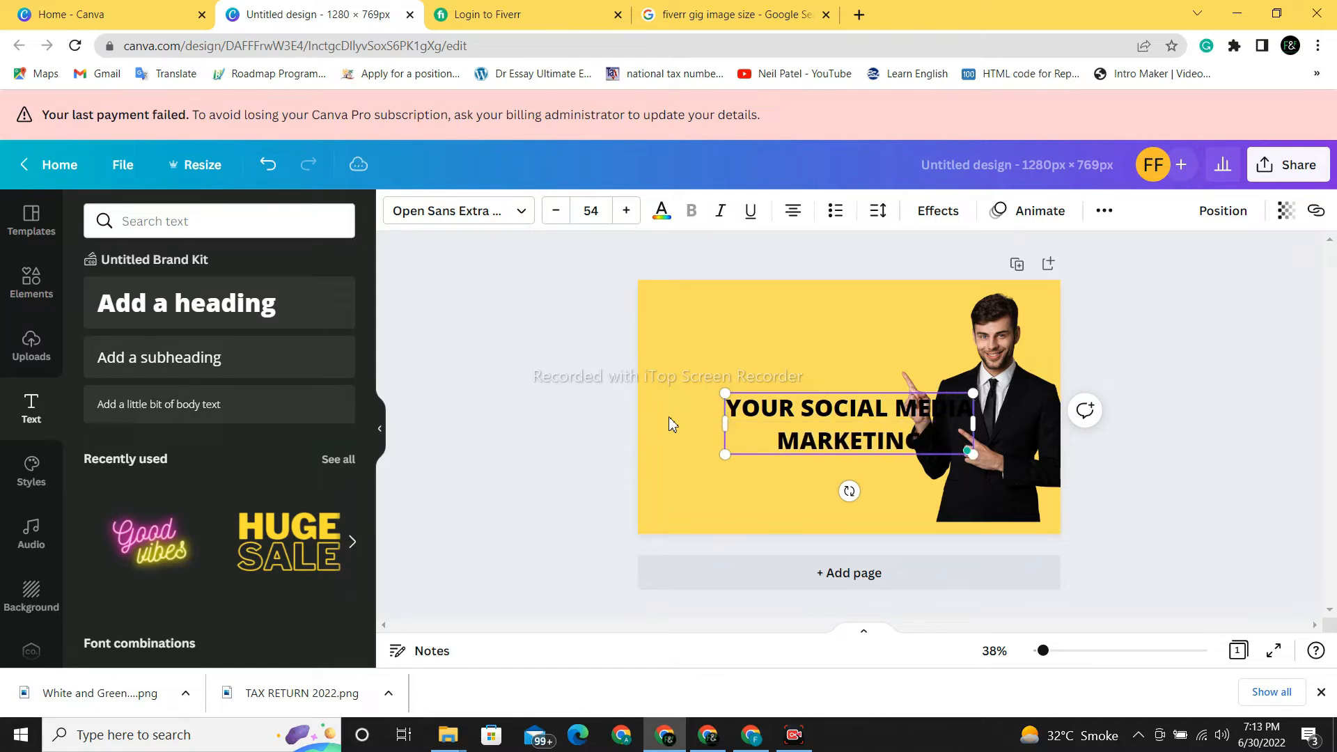
{"action": "key", "text": "BackSpace"}
{"action": "key", "text": "BackSpace"}
{"action": "key", "text": "BackSpace"}
{"action": "type", "text": "ING M"}
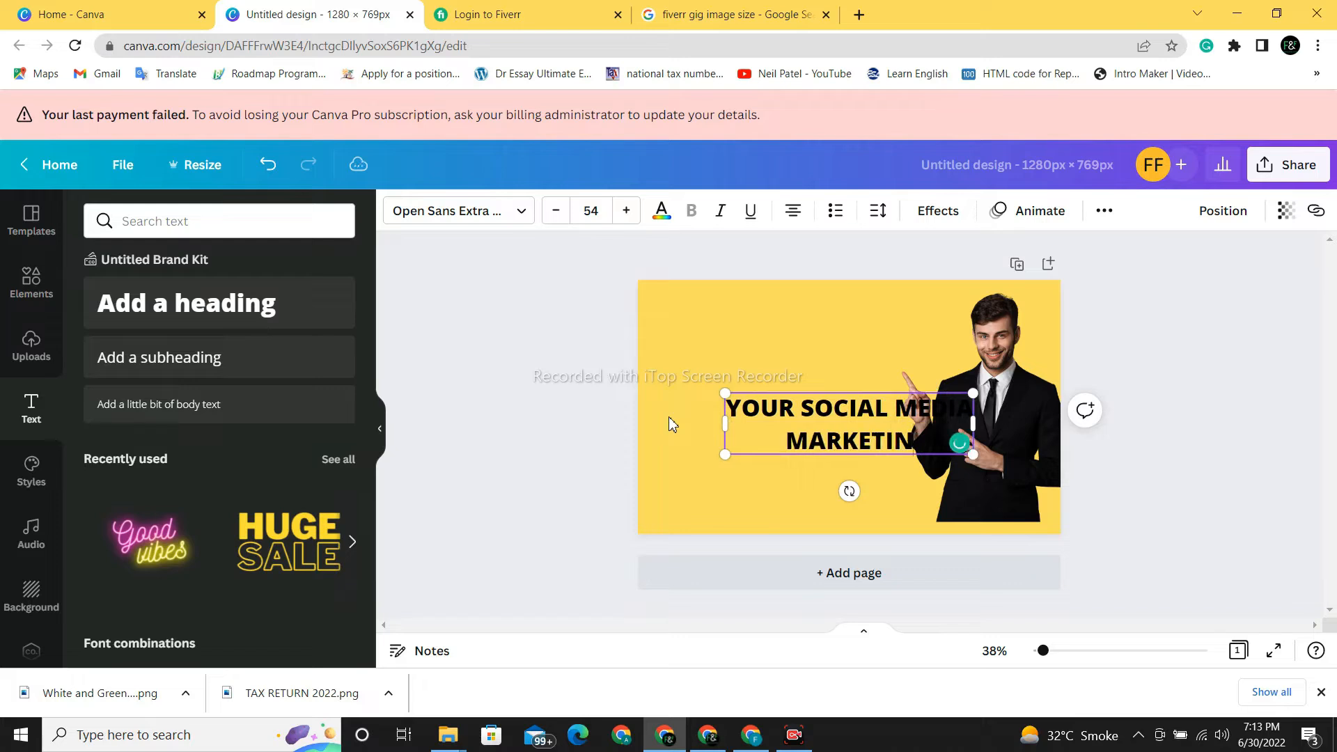
{"action": "type", "text": "ANAGER"}
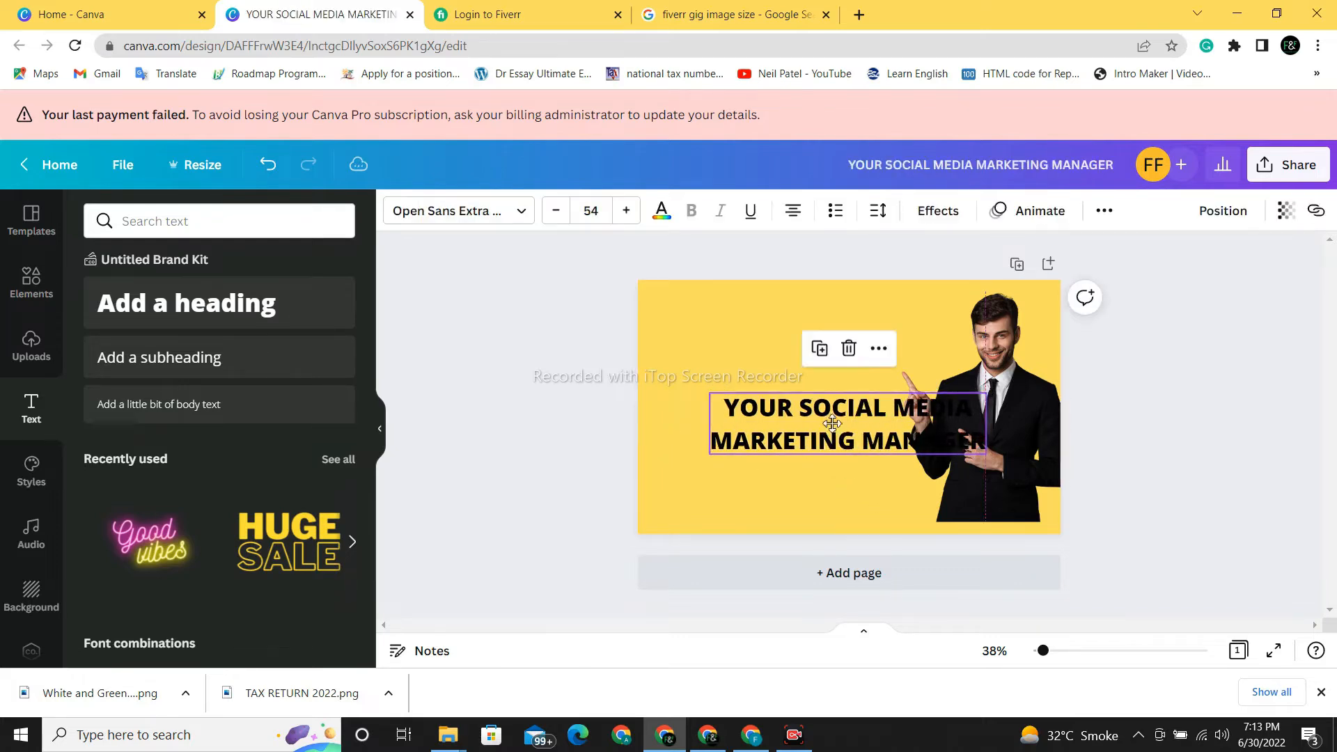
Move the heading to the page's upper left and break the line after "YOUR"
{"action": "left_click_drag", "start_coordinate": [877, 444], "coordinate": [817, 341]}
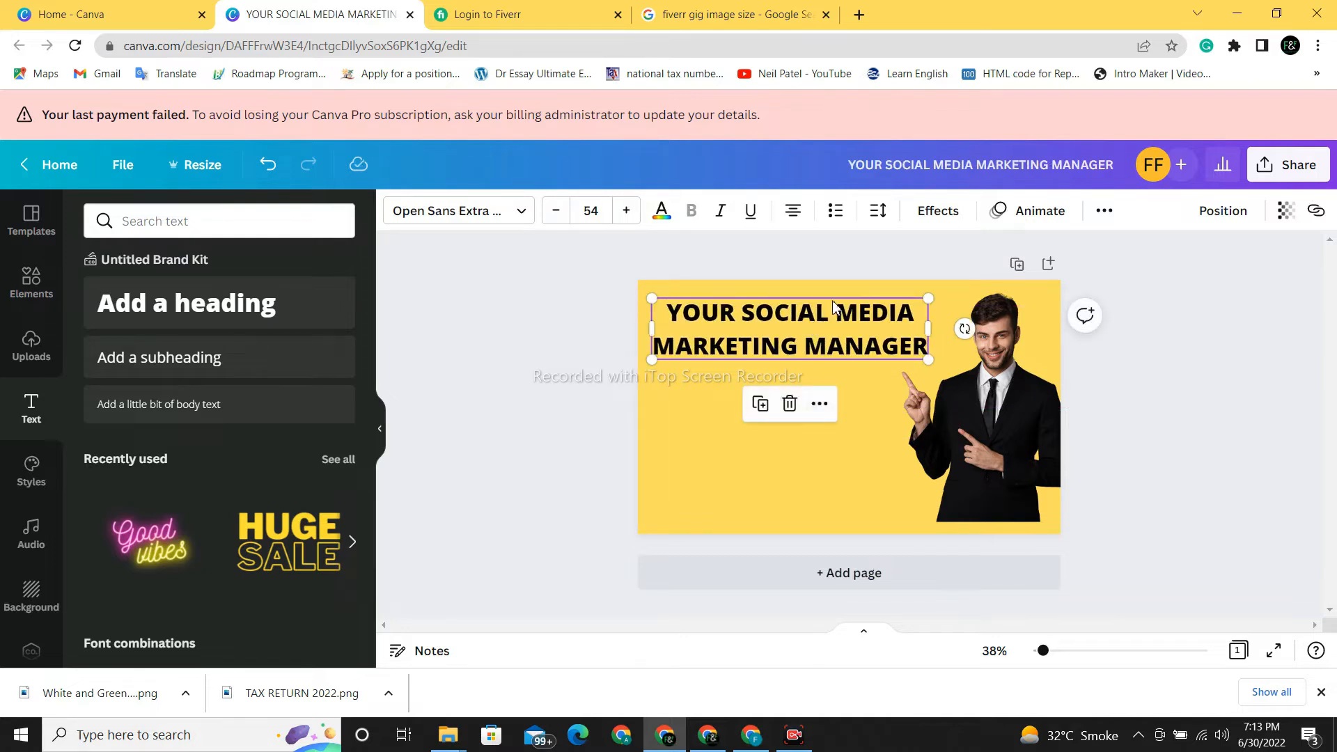
{"action": "left_click", "coordinate": [803, 346]}
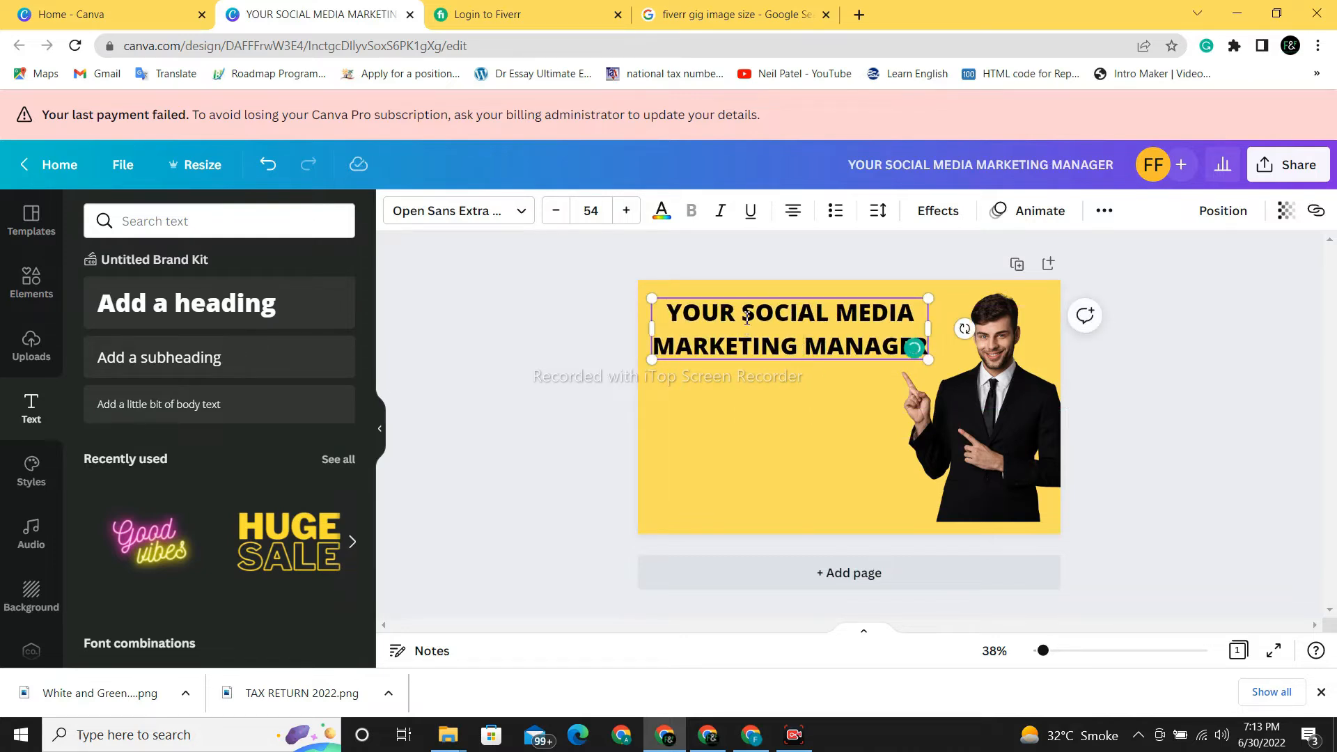
{"action": "key", "text": "Return"}
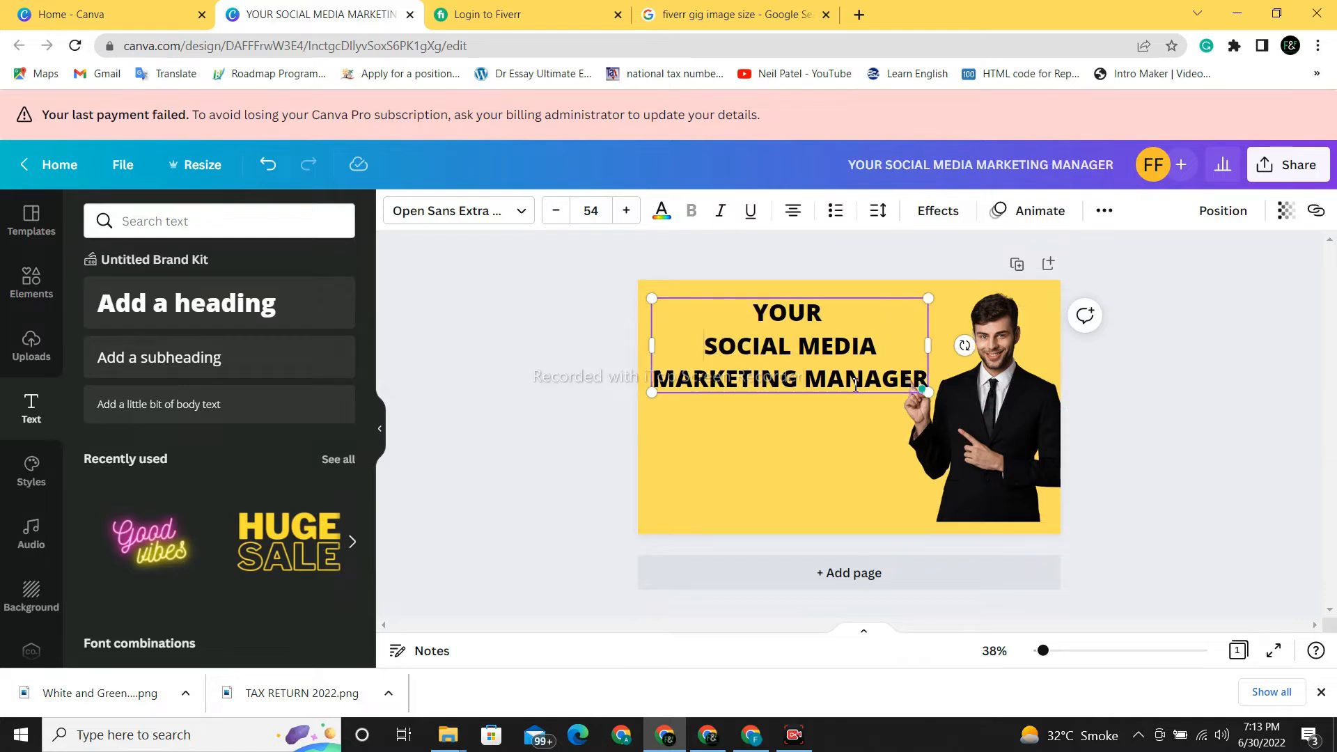
Shrink the heading to a font size of about 49.8 and place it near the page's top edge beside the man
{"action": "left_click", "coordinate": [838, 467]}
{"action": "left_click", "coordinate": [808, 385]}
{"action": "left_click_drag", "start_coordinate": [806, 383], "coordinate": [792, 390]}
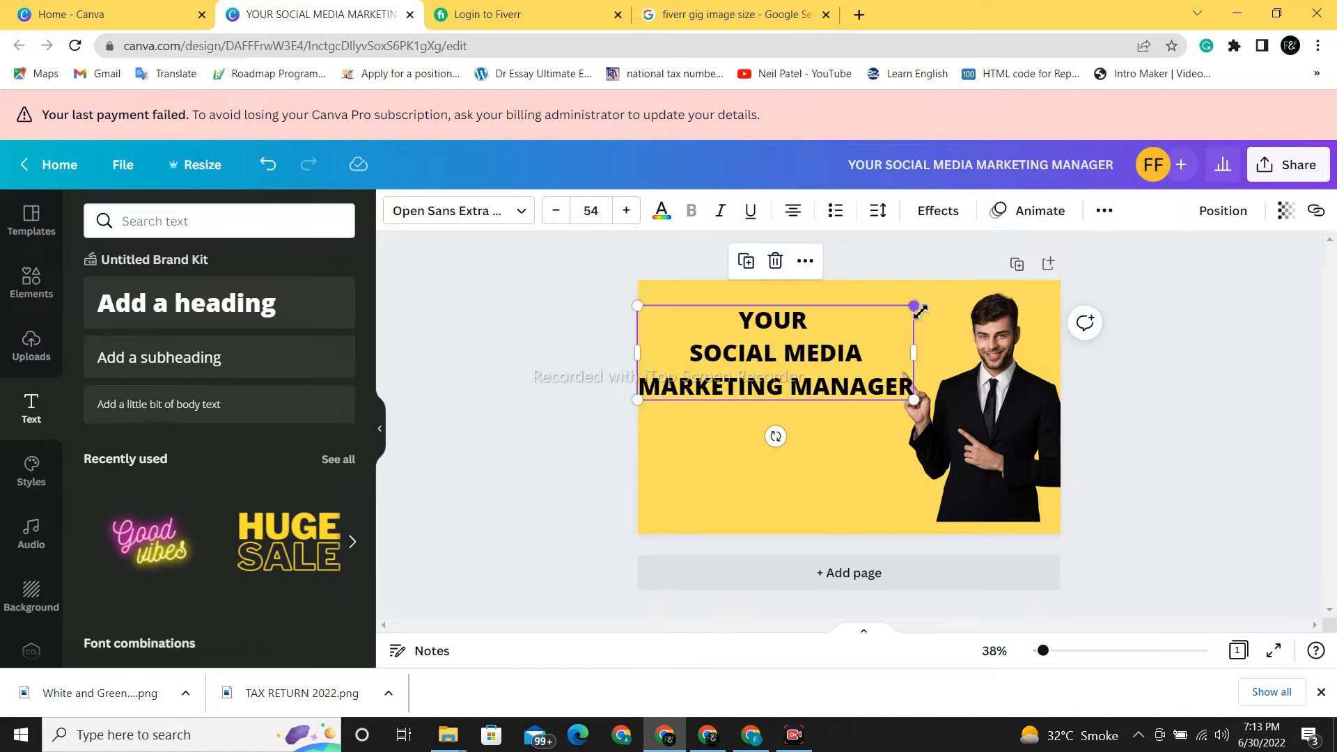
{"action": "left_click_drag", "start_coordinate": [915, 308], "coordinate": [899, 329]}
{"action": "left_click", "coordinate": [838, 518]}
{"action": "left_click_drag", "start_coordinate": [788, 396], "coordinate": [801, 372]}
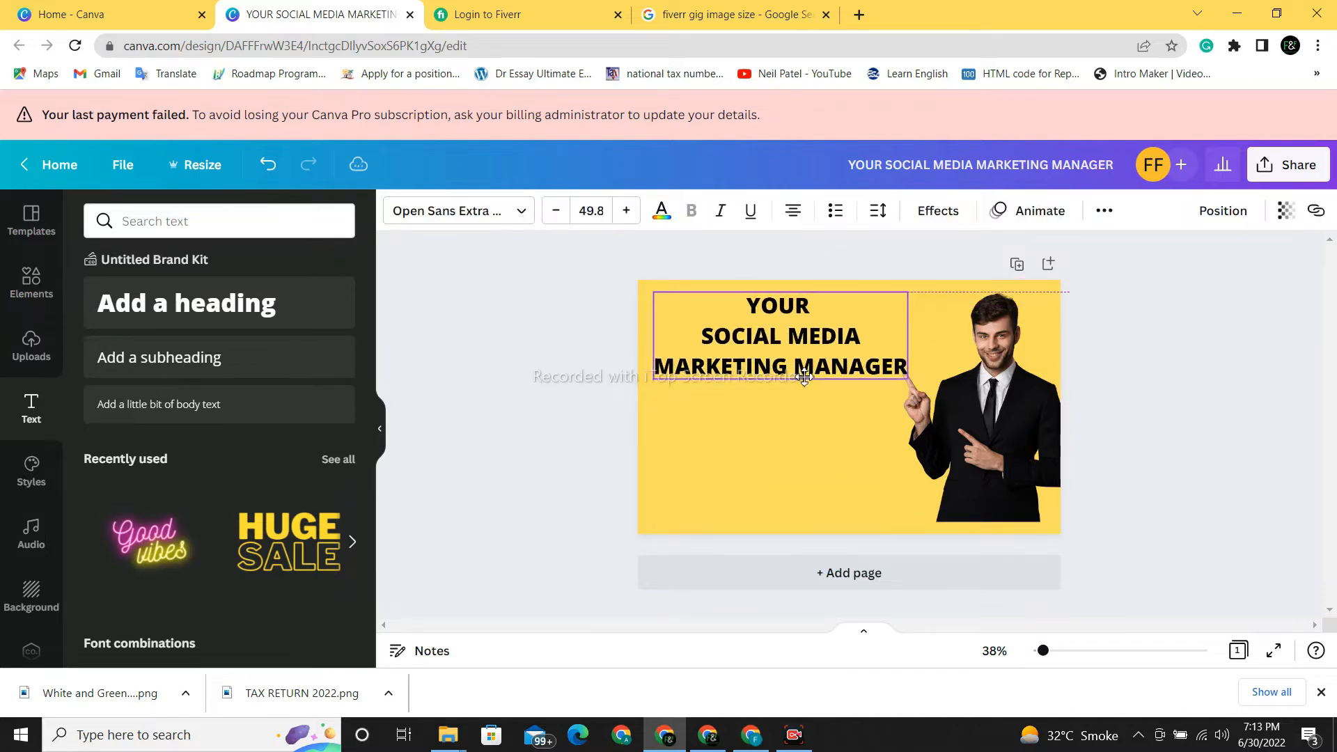
Color the whole heading text in the default red
{"action": "left_click", "coordinate": [732, 335]}
{"action": "key", "text": "ctrl+a"}
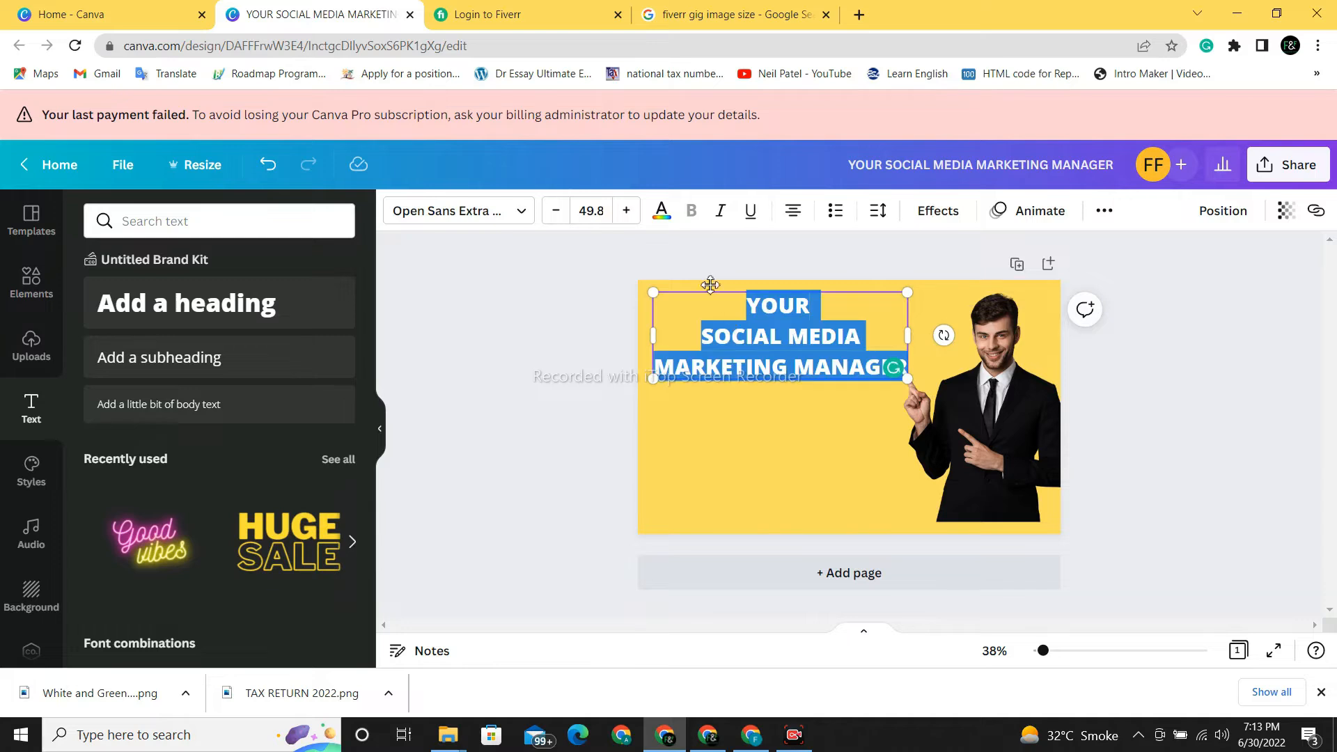
{"action": "left_click", "coordinate": [665, 214]}
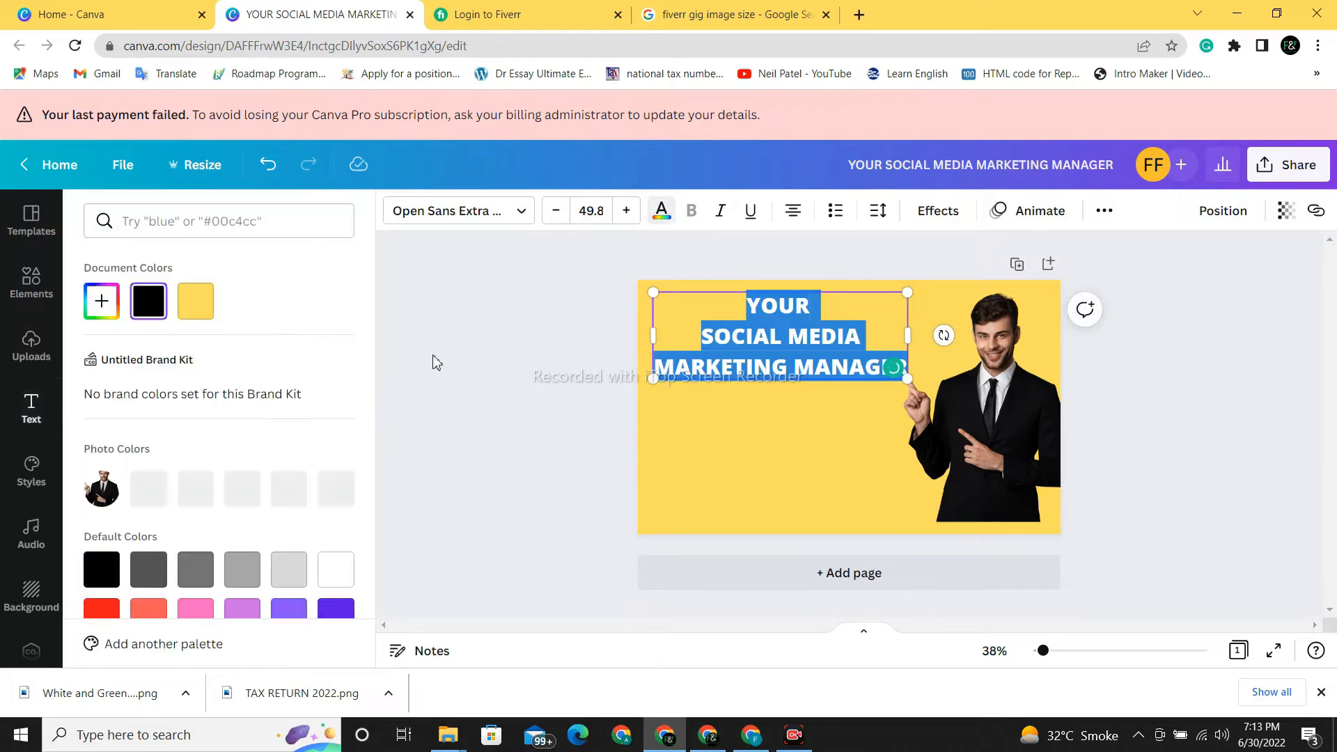
{"action": "left_click", "coordinate": [111, 604]}
{"action": "key", "text": "Escape"}
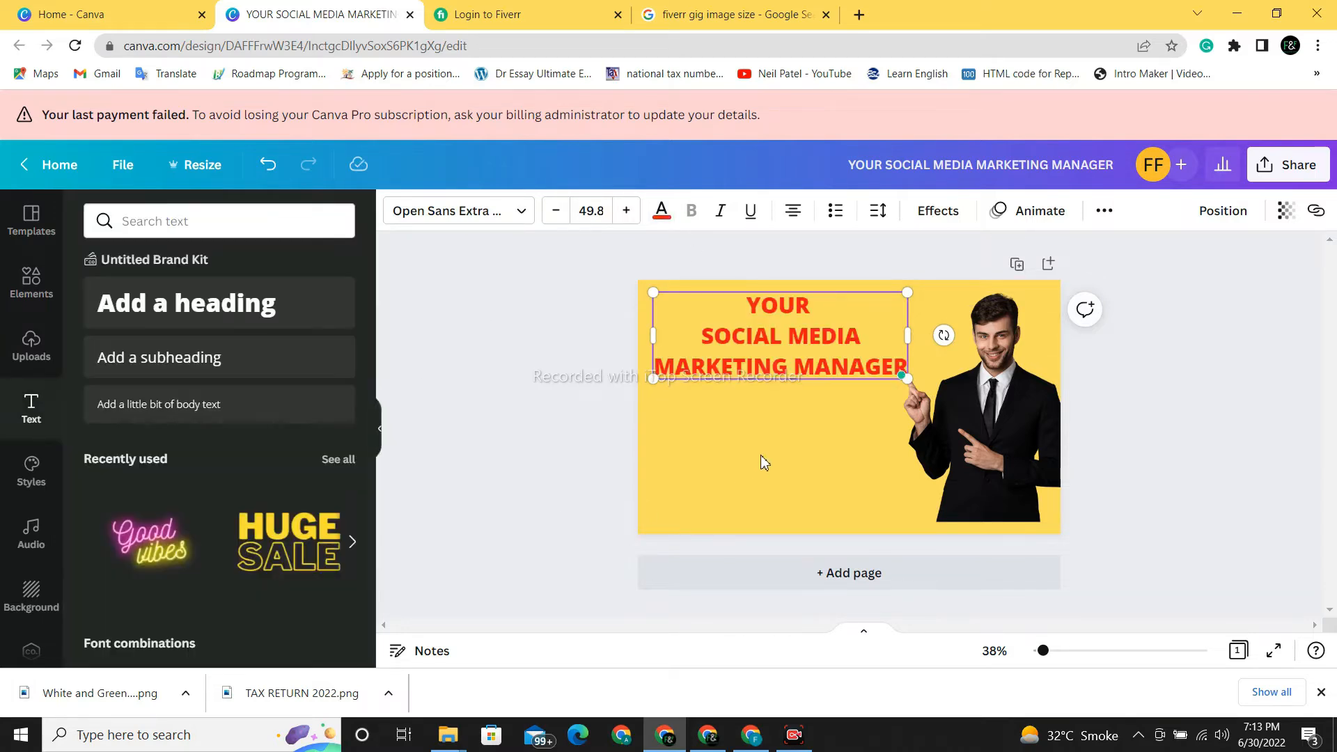
Try white as the page background color and settle on black
{"action": "left_click", "coordinate": [775, 450]}
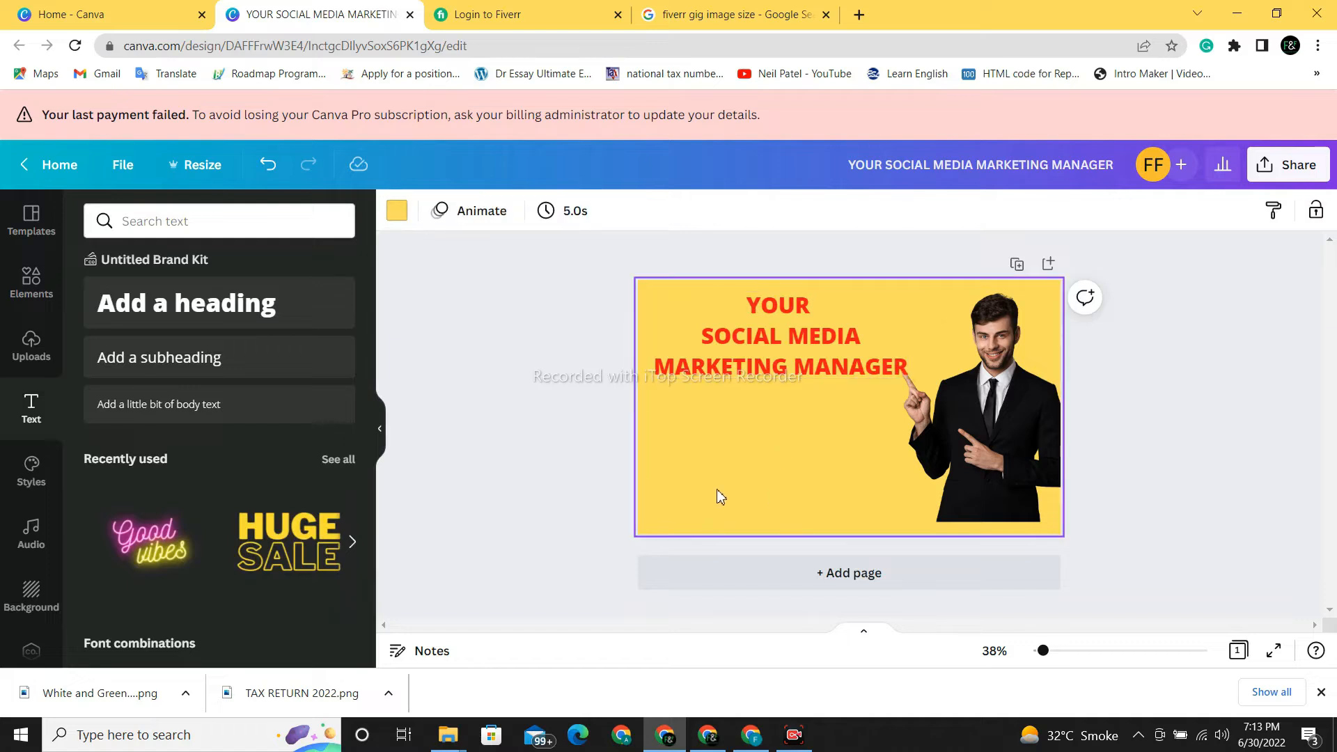
{"action": "left_click", "coordinate": [397, 211]}
{"action": "left_click", "coordinate": [329, 582]}
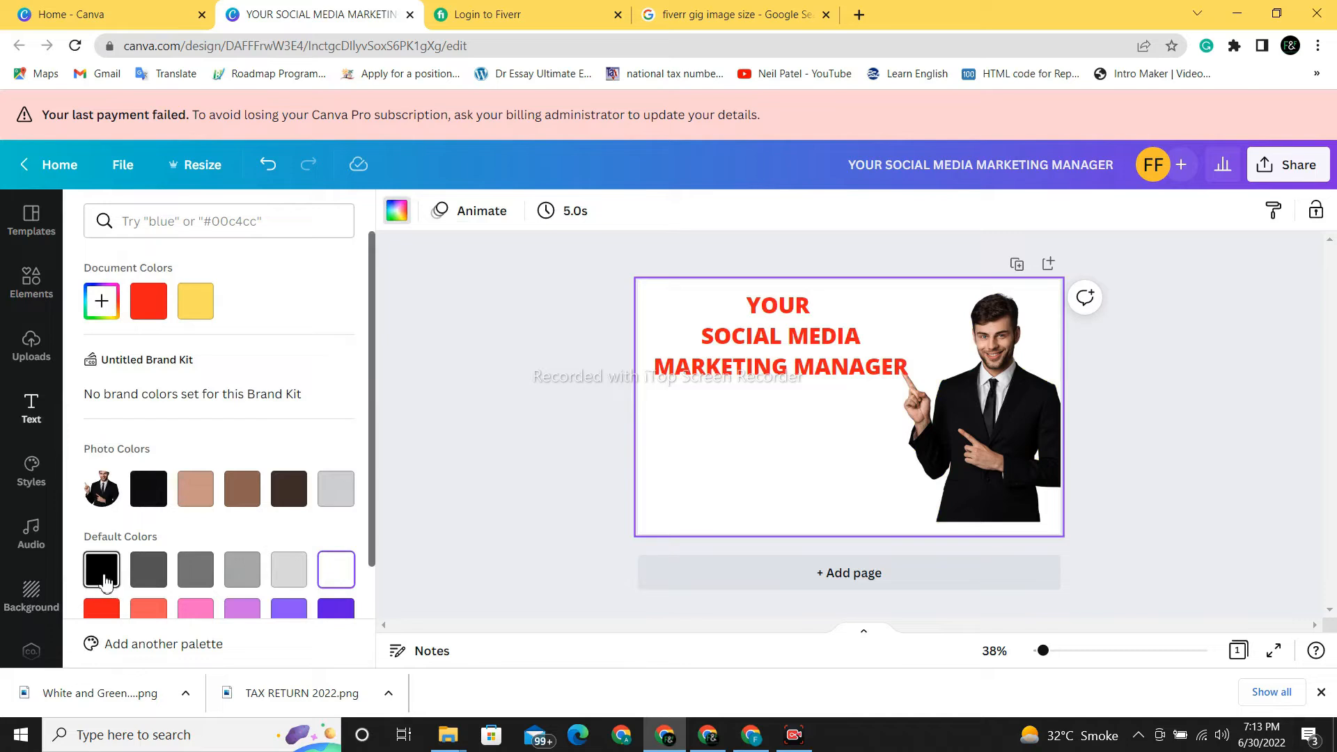
{"action": "left_click", "coordinate": [103, 578]}
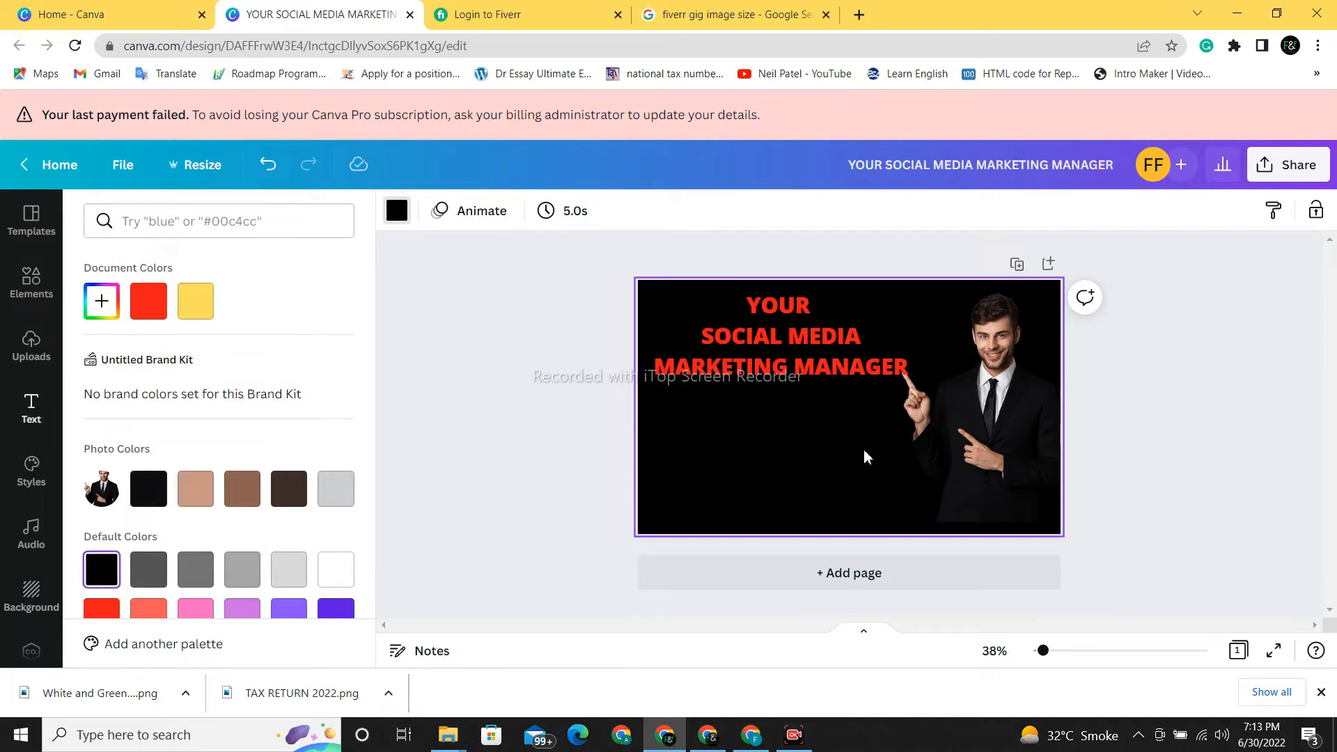
Shrink the red heading to a font size of about 46.5 and shift it slightly toward the page's upper-left corner
{"action": "left_click", "coordinate": [847, 371]}
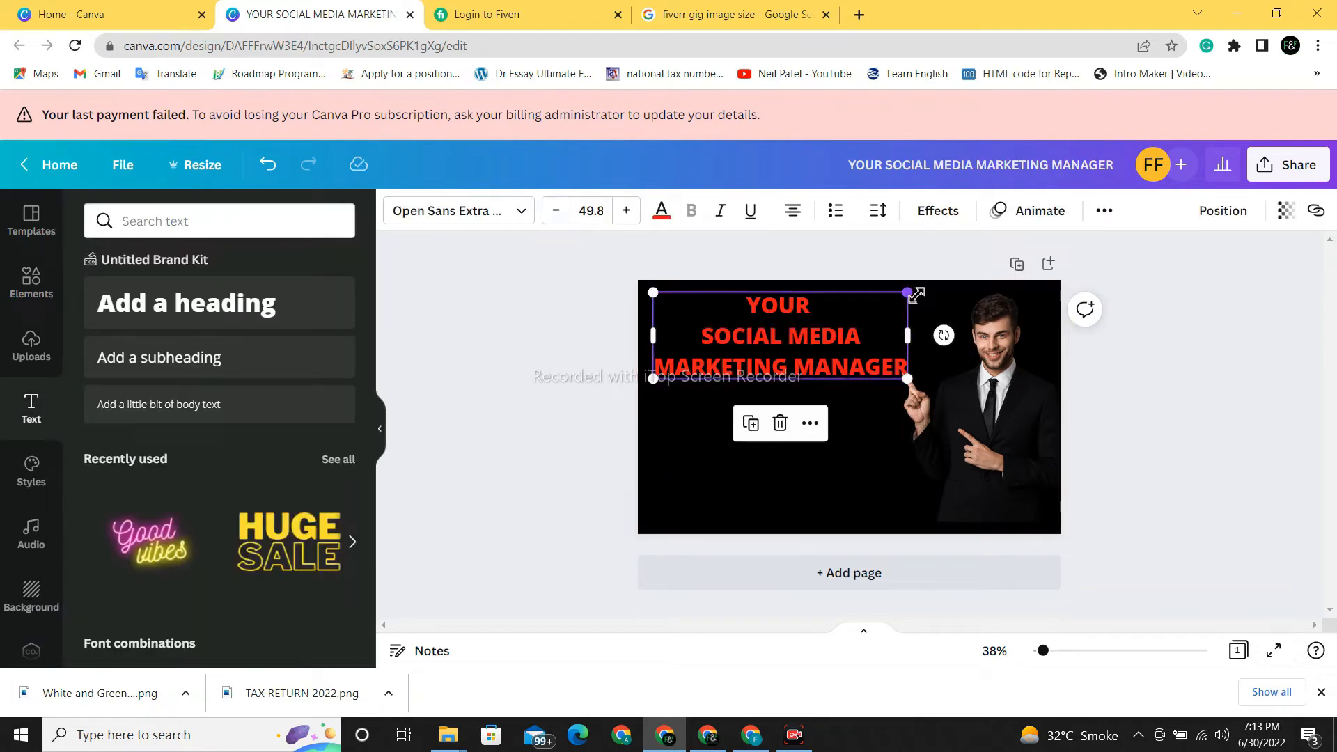
{"action": "left_click_drag", "start_coordinate": [917, 296], "coordinate": [895, 301]}
{"action": "left_click", "coordinate": [817, 378]}
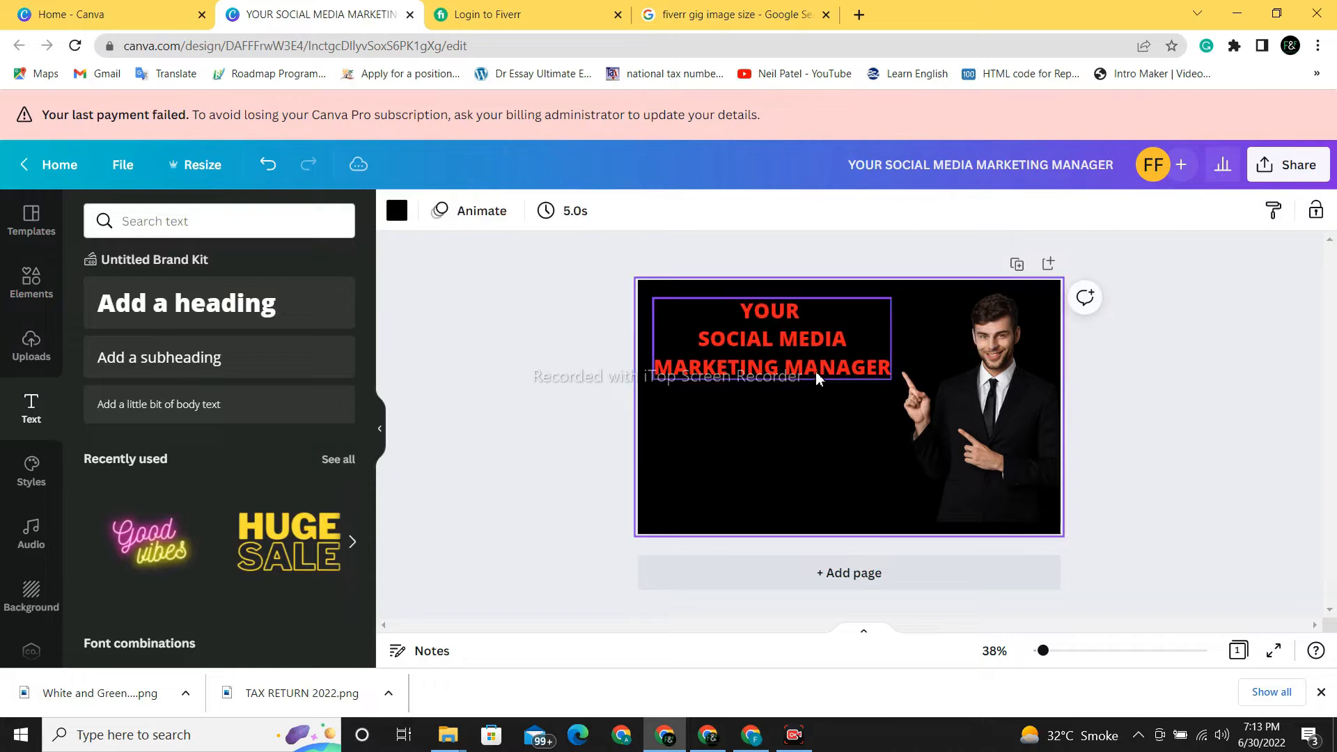
{"action": "left_click_drag", "start_coordinate": [818, 378], "coordinate": [813, 371]}
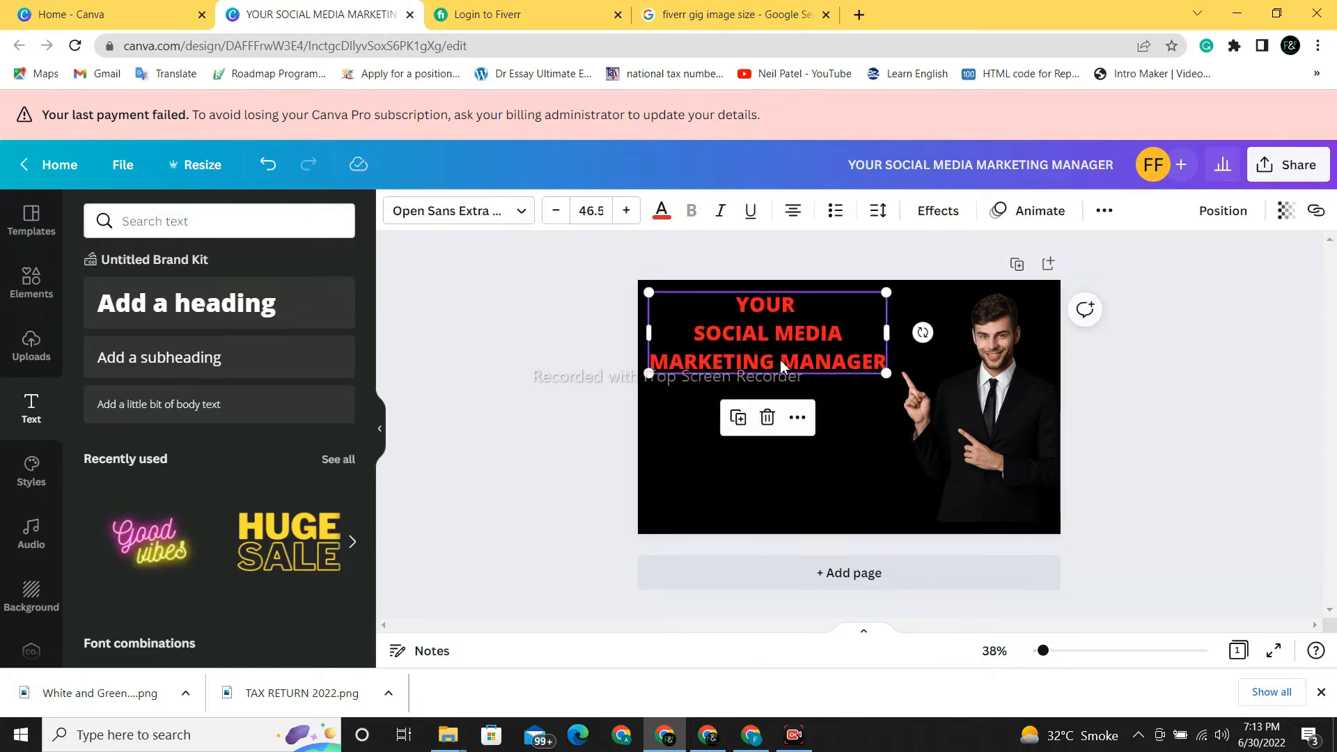
Break the heading's last line so that "MANAGER" stands on a line of its own
{"action": "triple_click", "coordinate": [782, 361]}
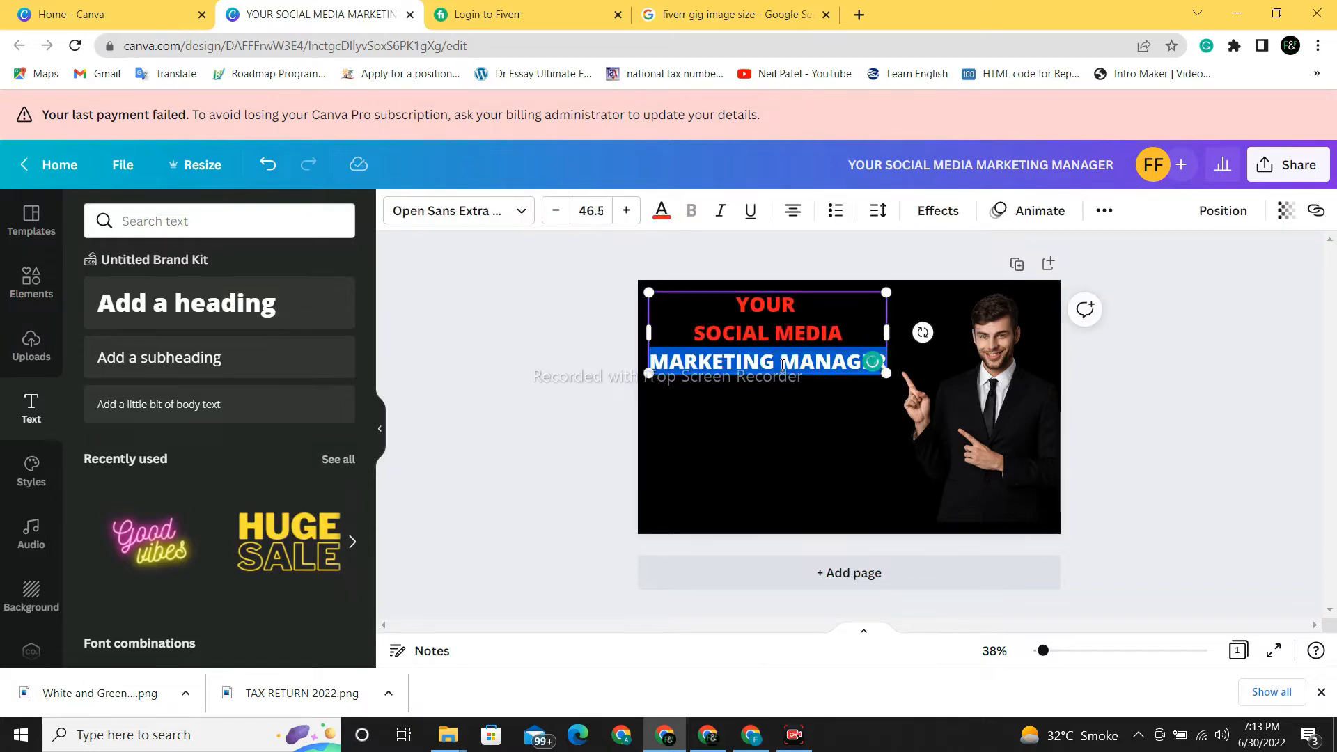
{"action": "left_click", "coordinate": [784, 364]}
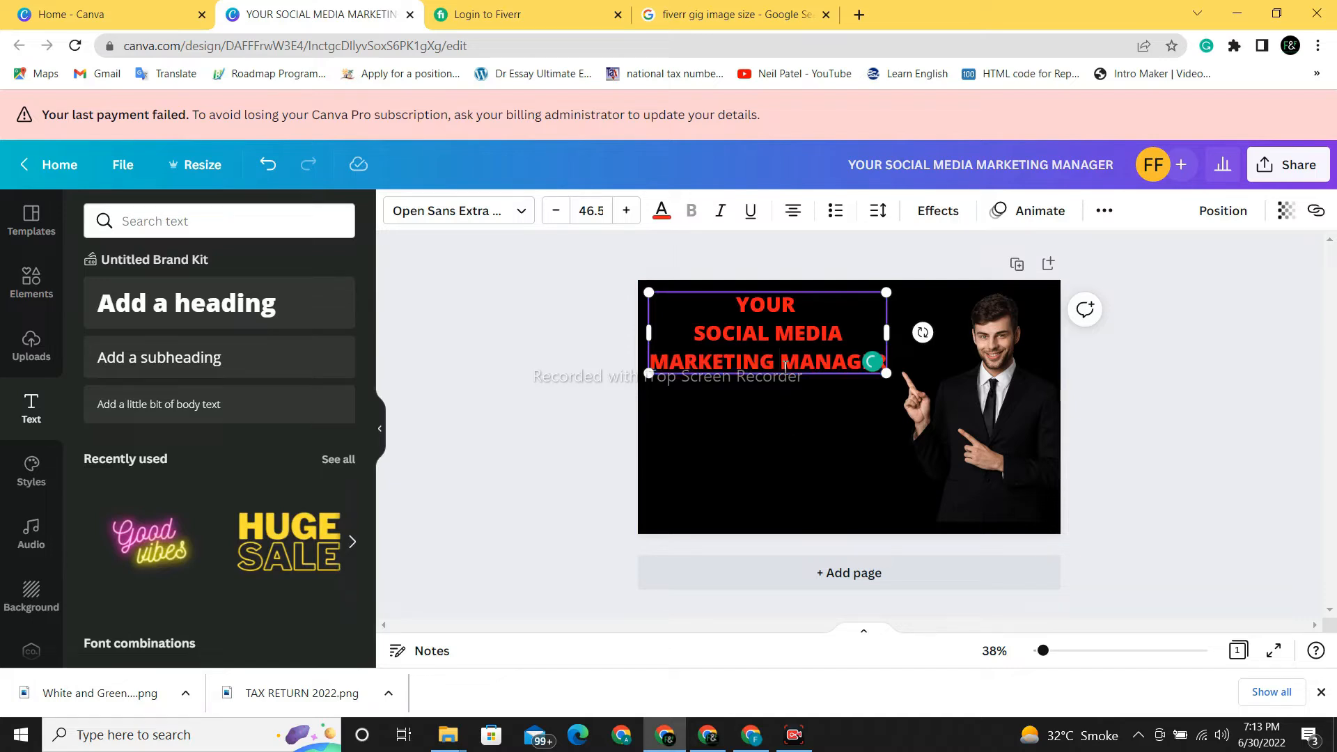
{"action": "key", "text": "Return"}
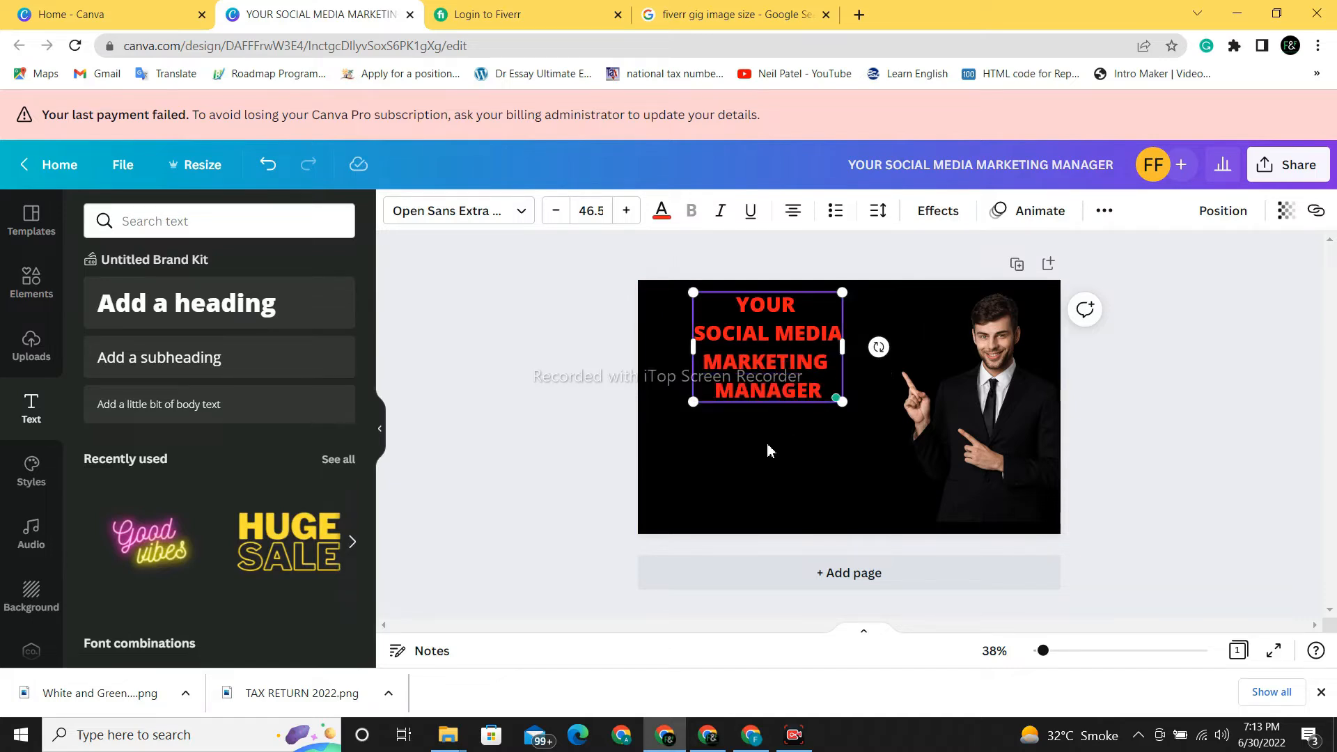
Enlarge the four-line heading to a font size of about 58.7 so it fills the space beside the man
{"action": "left_click_drag", "start_coordinate": [696, 404], "coordinate": [655, 432]}
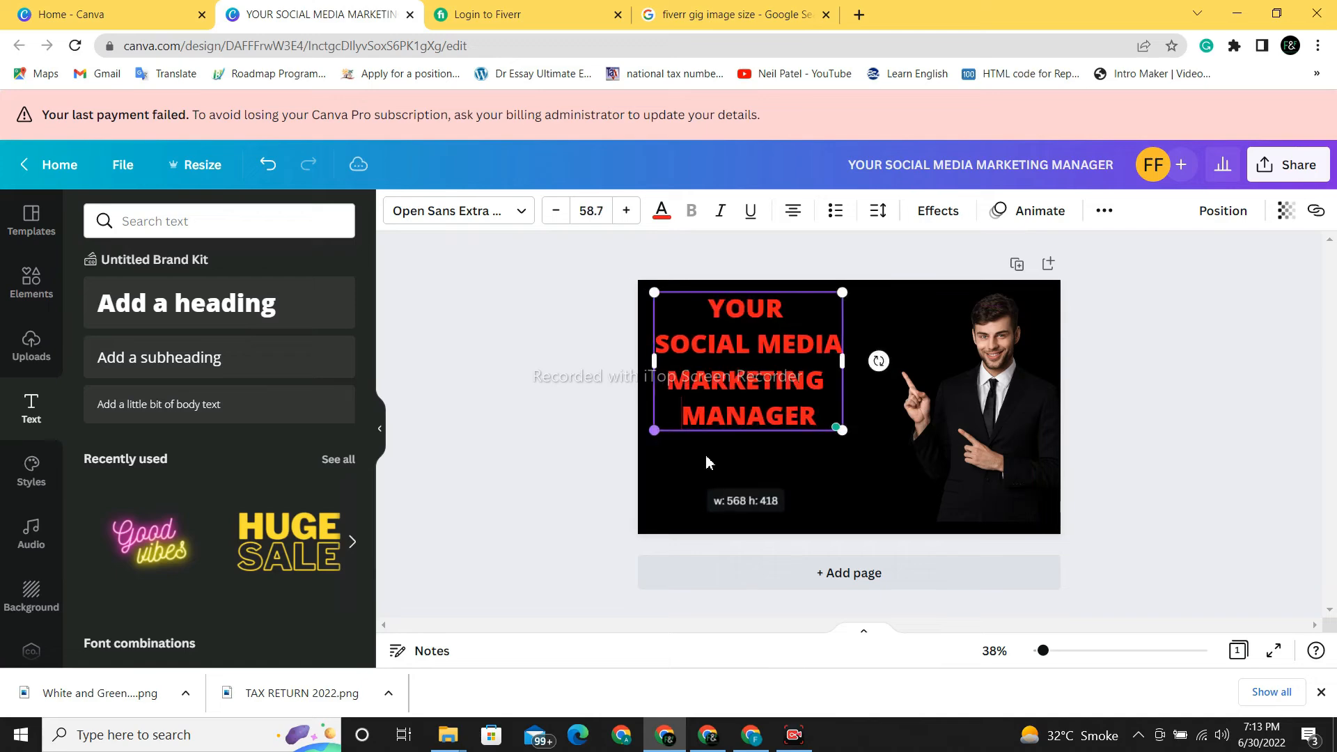
{"action": "left_click", "coordinate": [867, 456]}
{"action": "left_click", "coordinate": [745, 387]}
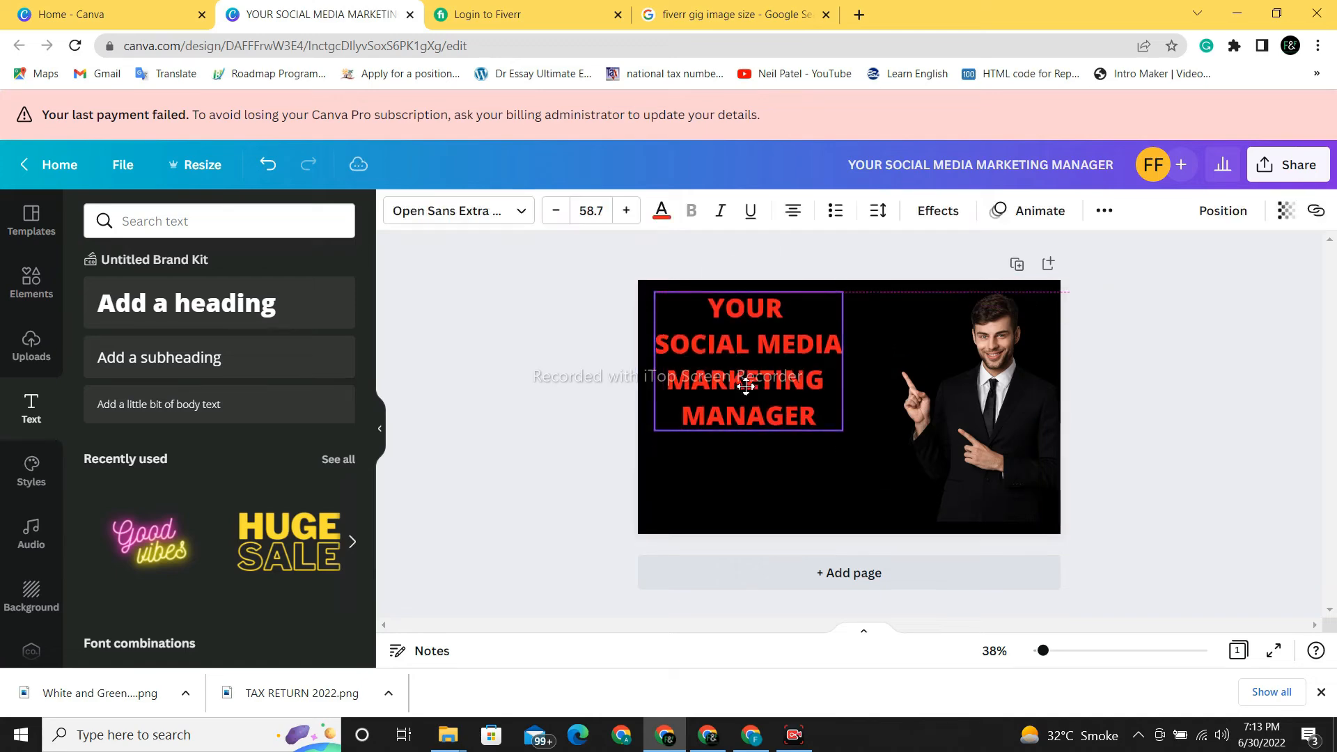
Search the design elements for FACEBOOK
{"action": "left_click", "coordinate": [24, 284]}
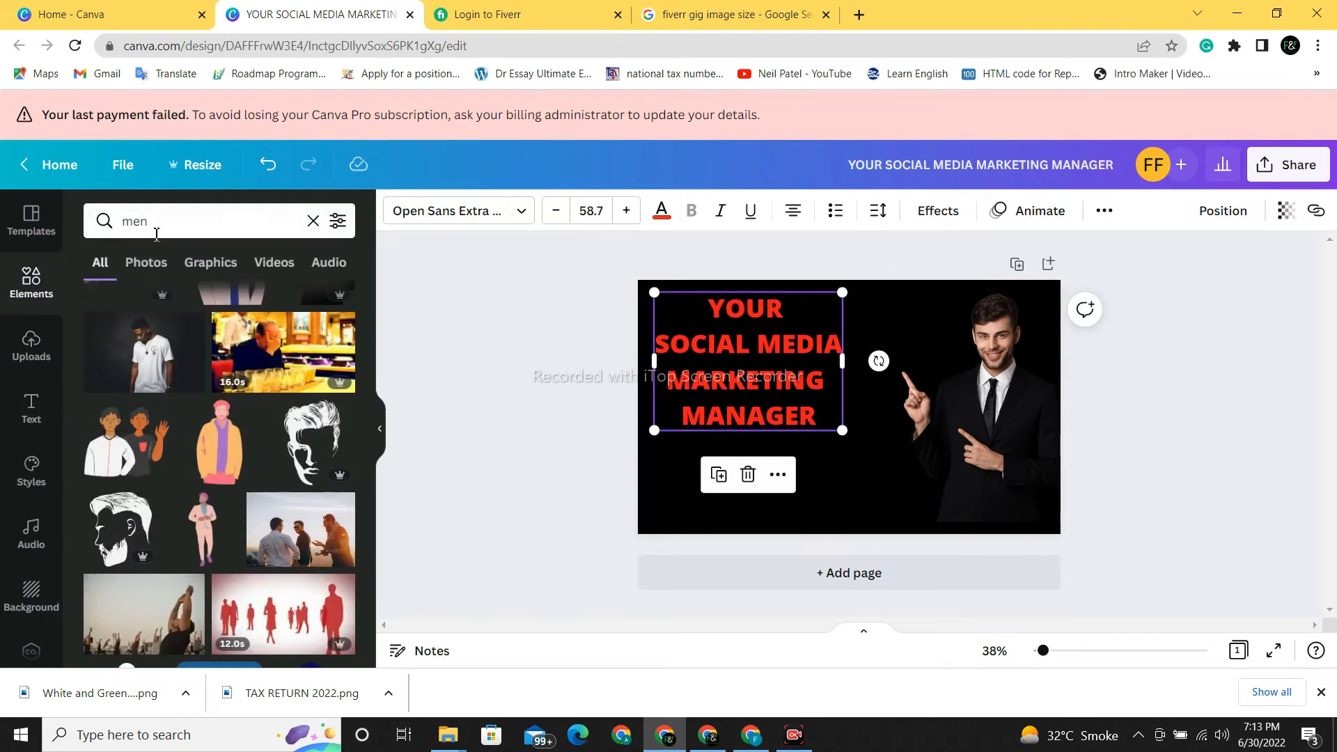
{"action": "left_click", "coordinate": [159, 223]}
{"action": "key", "text": "BackSpace"}
{"action": "key", "text": "BackSpace"}
{"action": "key", "text": "BackSpace"}
{"action": "type", "text": "FACEBOOK"}
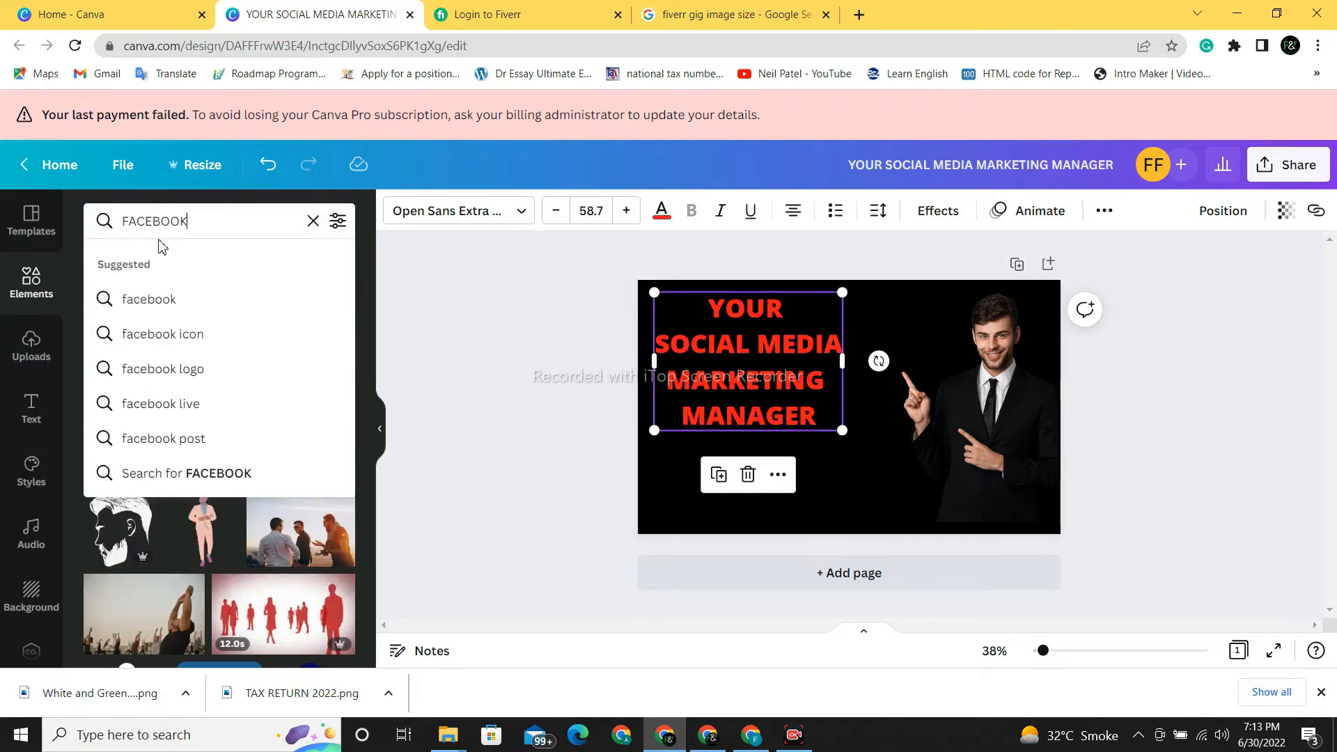
{"action": "key", "text": "Return"}
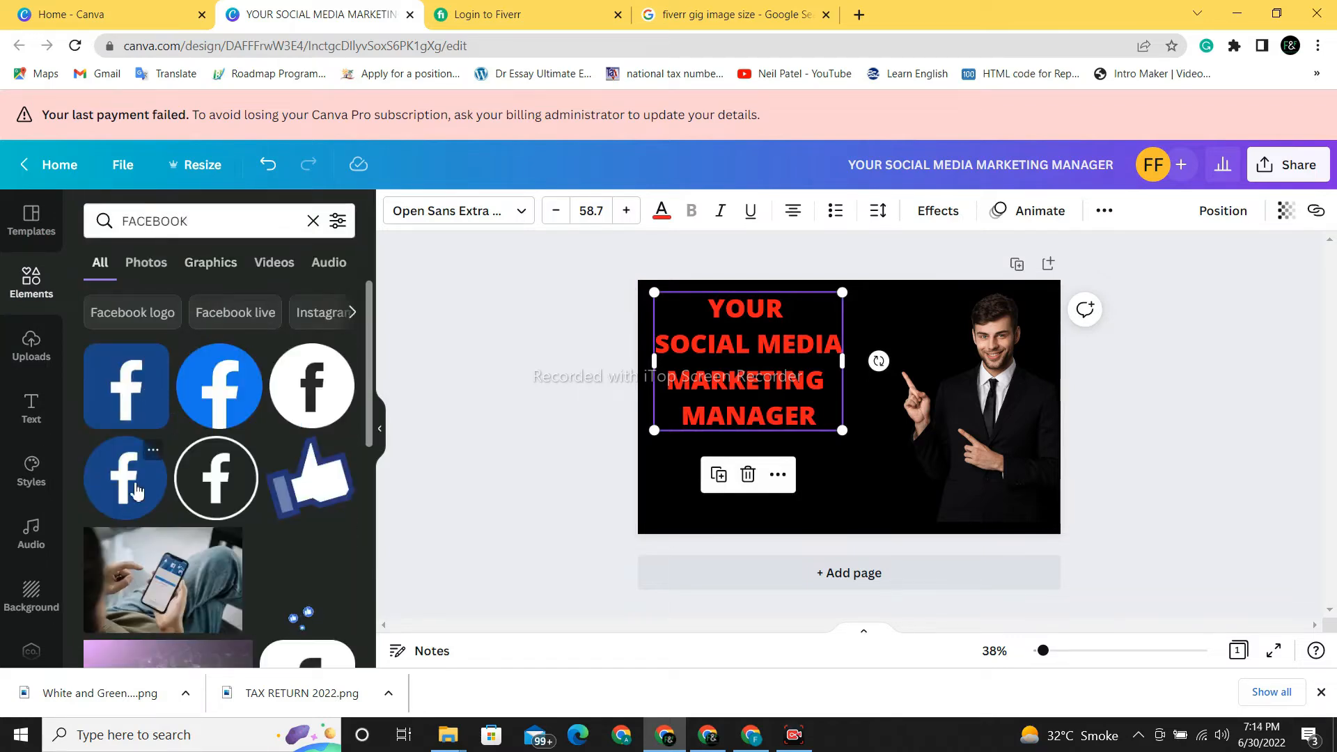
Add the round dark-blue Facebook logo, shrink it and place it in the page's lower-left corner
{"action": "left_click", "coordinate": [130, 507]}
{"action": "left_click_drag", "start_coordinate": [872, 416], "coordinate": [721, 489]}
{"action": "left_click_drag", "start_coordinate": [748, 432], "coordinate": [710, 468]}
{"action": "key", "text": "Escape"}
Replace the element search with twitter
{"action": "left_click", "coordinate": [196, 221]}
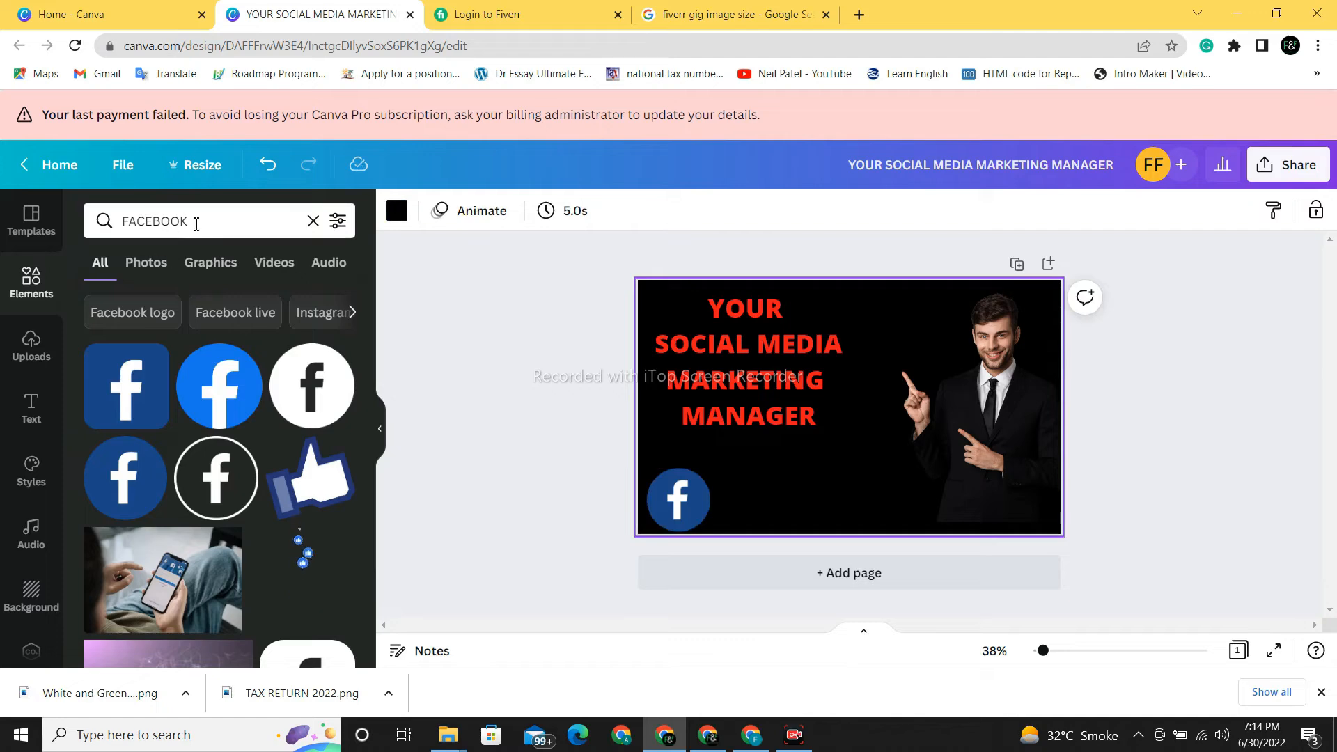
{"action": "key", "text": "BackSpace"}
{"action": "key", "text": "BackSpace"}
{"action": "key", "text": "BackSpace"}
{"action": "key", "text": "BackSpace"}
{"action": "key", "text": "BackSpace"}
{"action": "key", "text": "BackSpace"}
{"action": "key", "text": "BackSpace"}
{"action": "key", "text": "BackSpace"}
{"action": "type", "text": "TWITTER"}
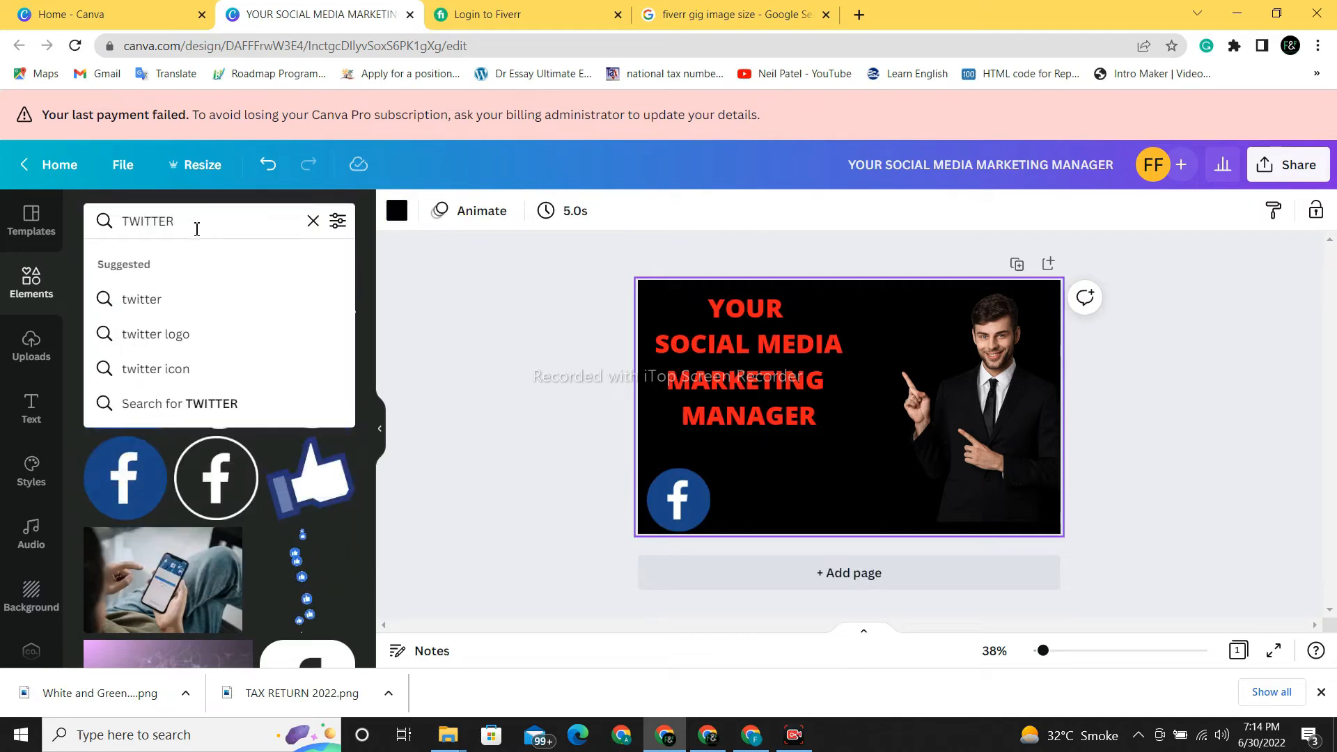
{"action": "left_click", "coordinate": [222, 289]}
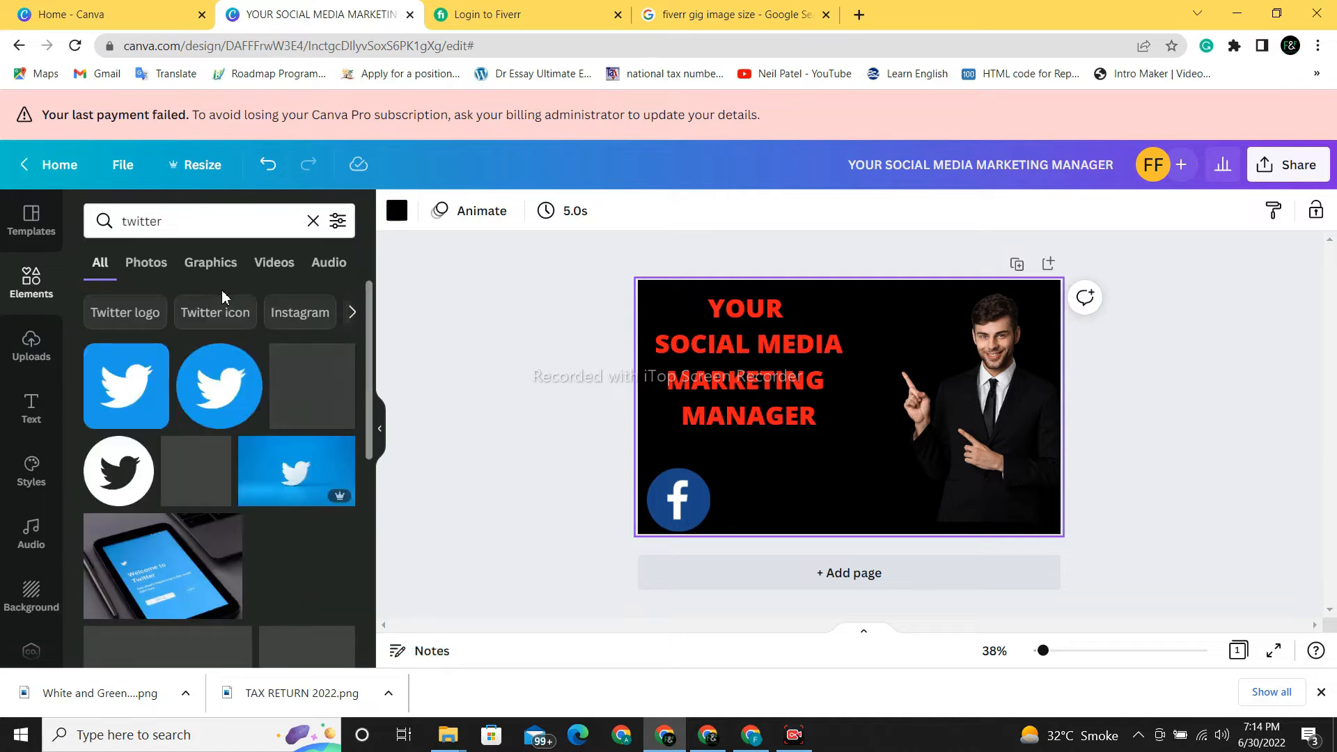
Add the round blue Twitter logo, shrink it to about the Facebook logo's size and place it just right of that logo
{"action": "left_click", "coordinate": [244, 399]}
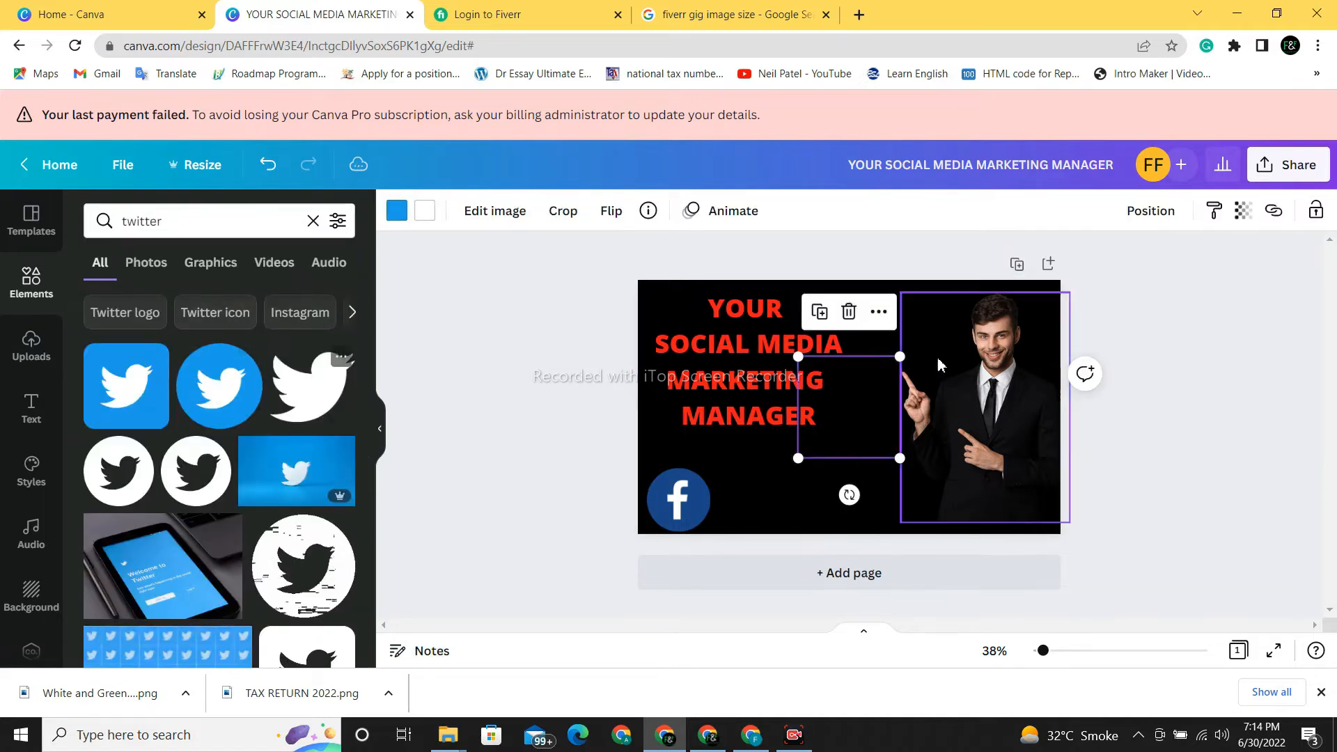
{"action": "left_click_drag", "start_coordinate": [900, 355], "coordinate": [789, 474]}
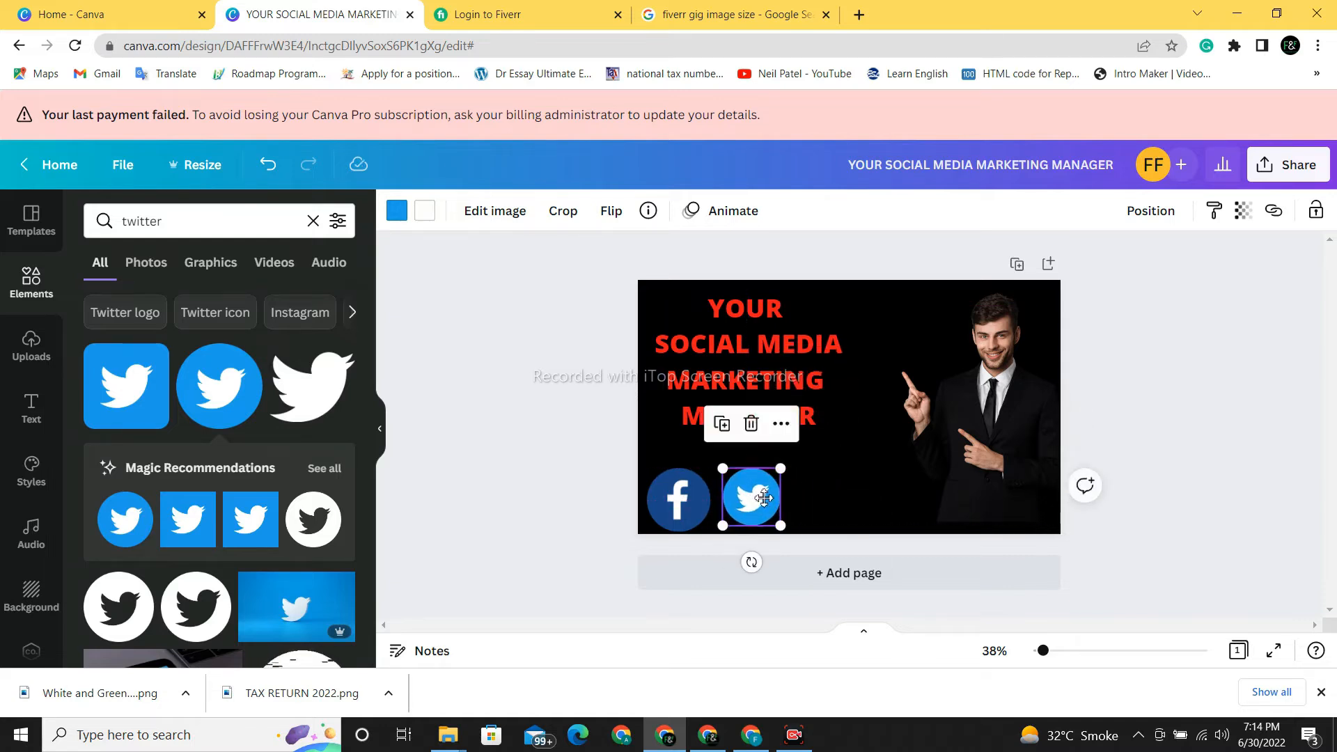
{"action": "left_click", "coordinate": [864, 499]}
Search the elements for linkedin and place a small round blue LinkedIn logo just right of the Twitter logo
{"action": "left_click", "coordinate": [198, 220]}
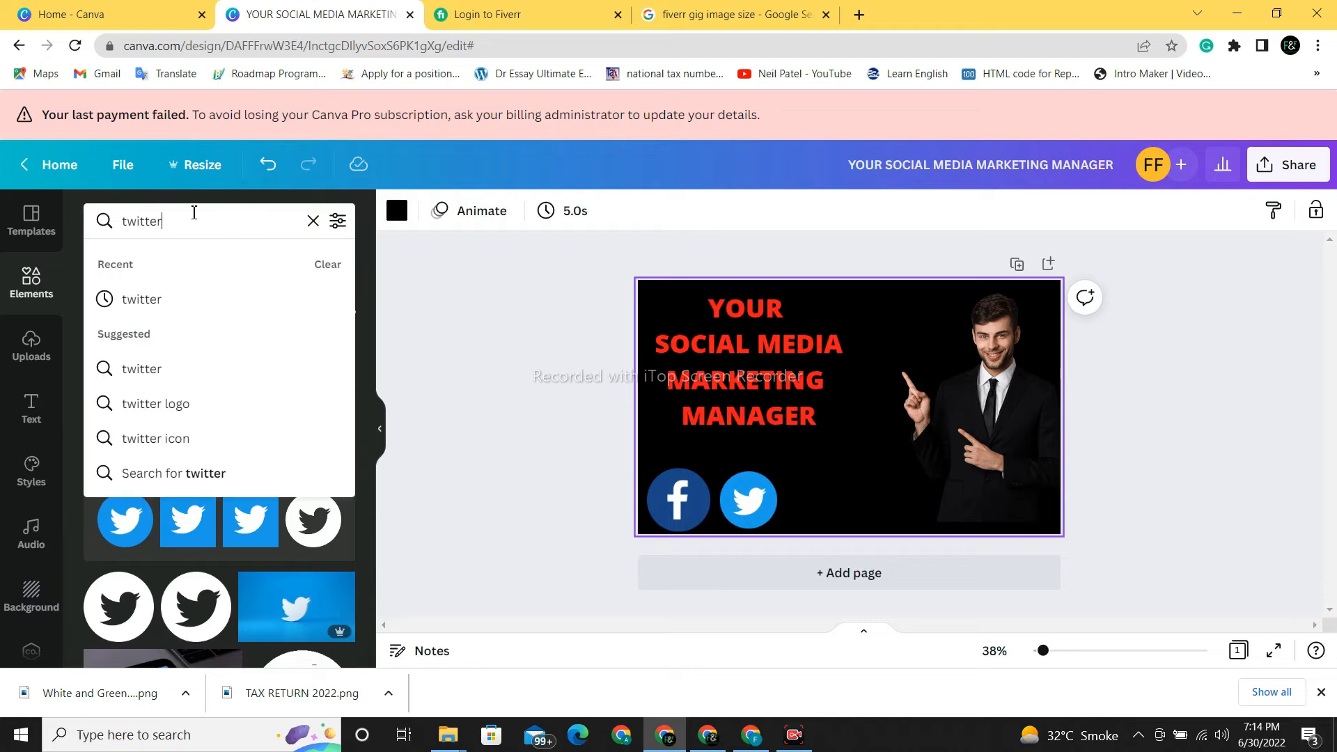
{"action": "key", "text": "BackSpace"}
{"action": "key", "text": "BackSpace"}
{"action": "key", "text": "BackSpace"}
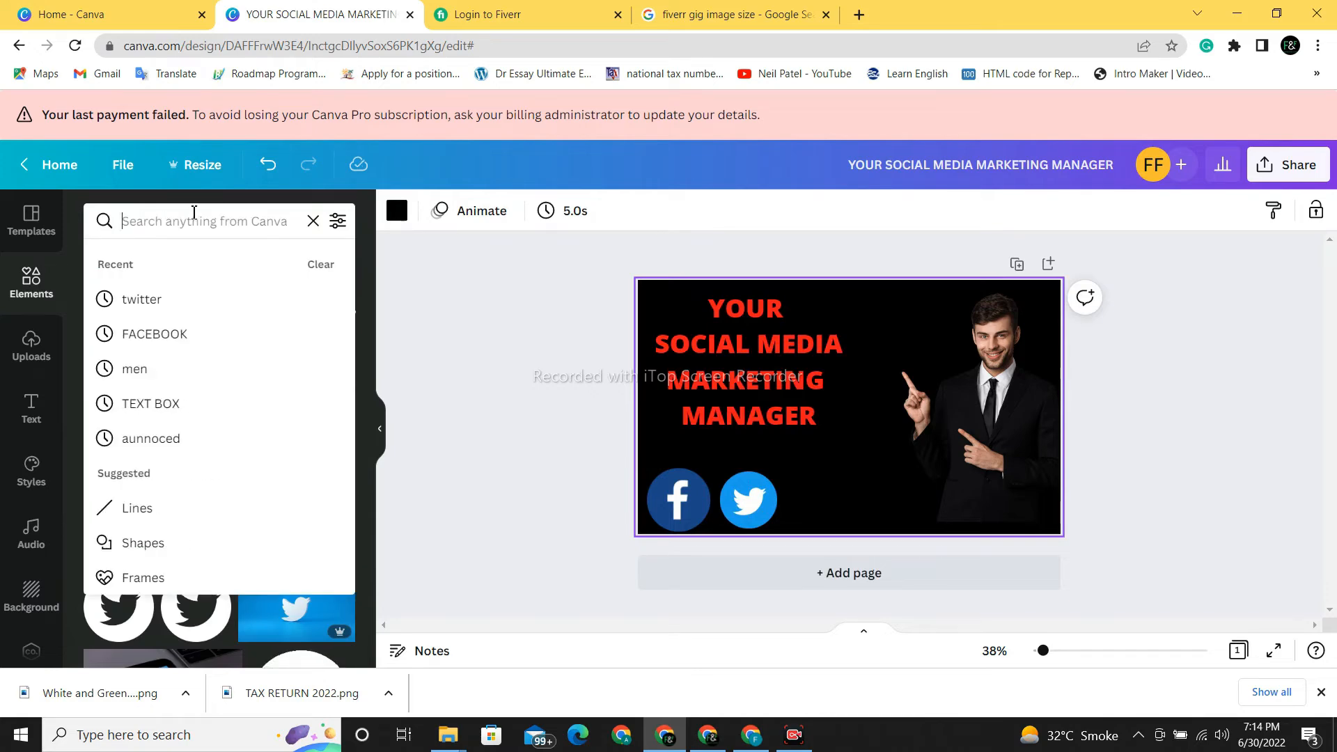
{"action": "type", "text": "LINKD"}
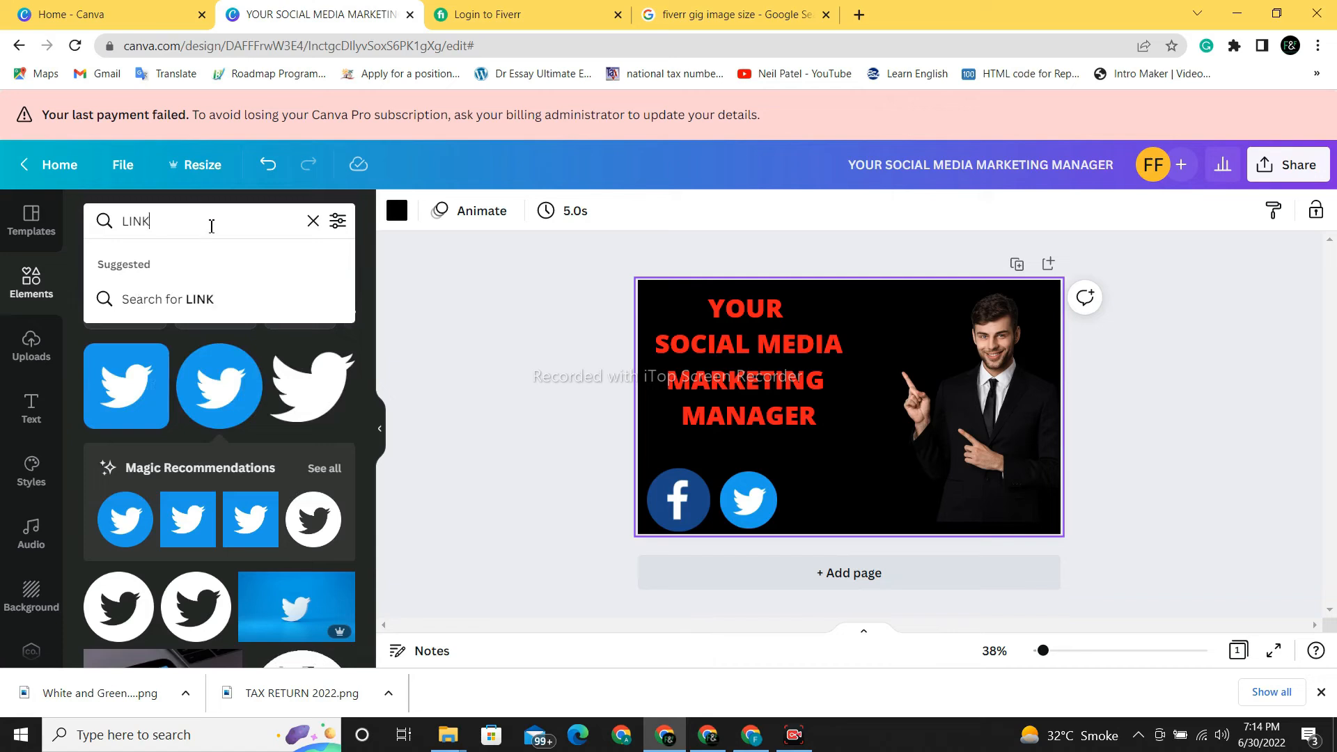
{"action": "left_click", "coordinate": [177, 302]}
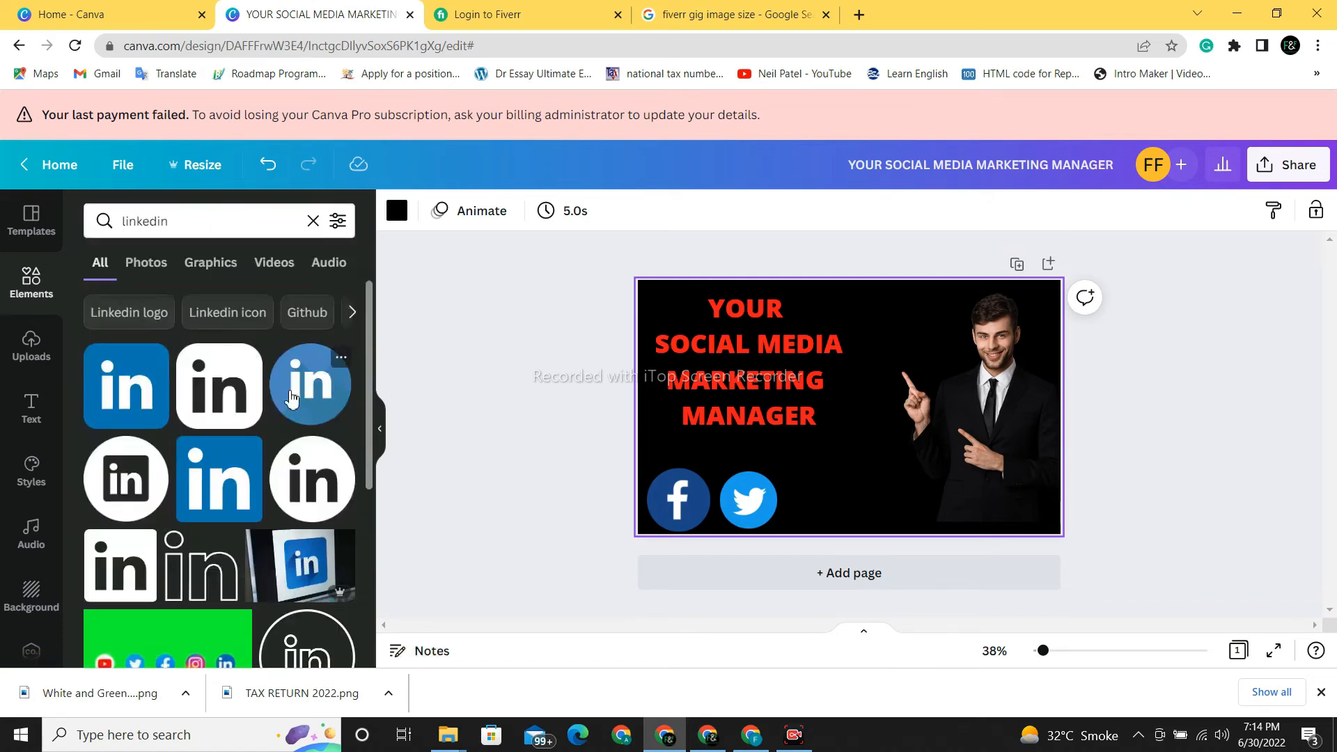
{"action": "left_click", "coordinate": [296, 396]}
{"action": "left_click_drag", "start_coordinate": [900, 357], "coordinate": [851, 507]}
Replace the element search with pinterest
{"action": "left_click", "coordinate": [199, 225]}
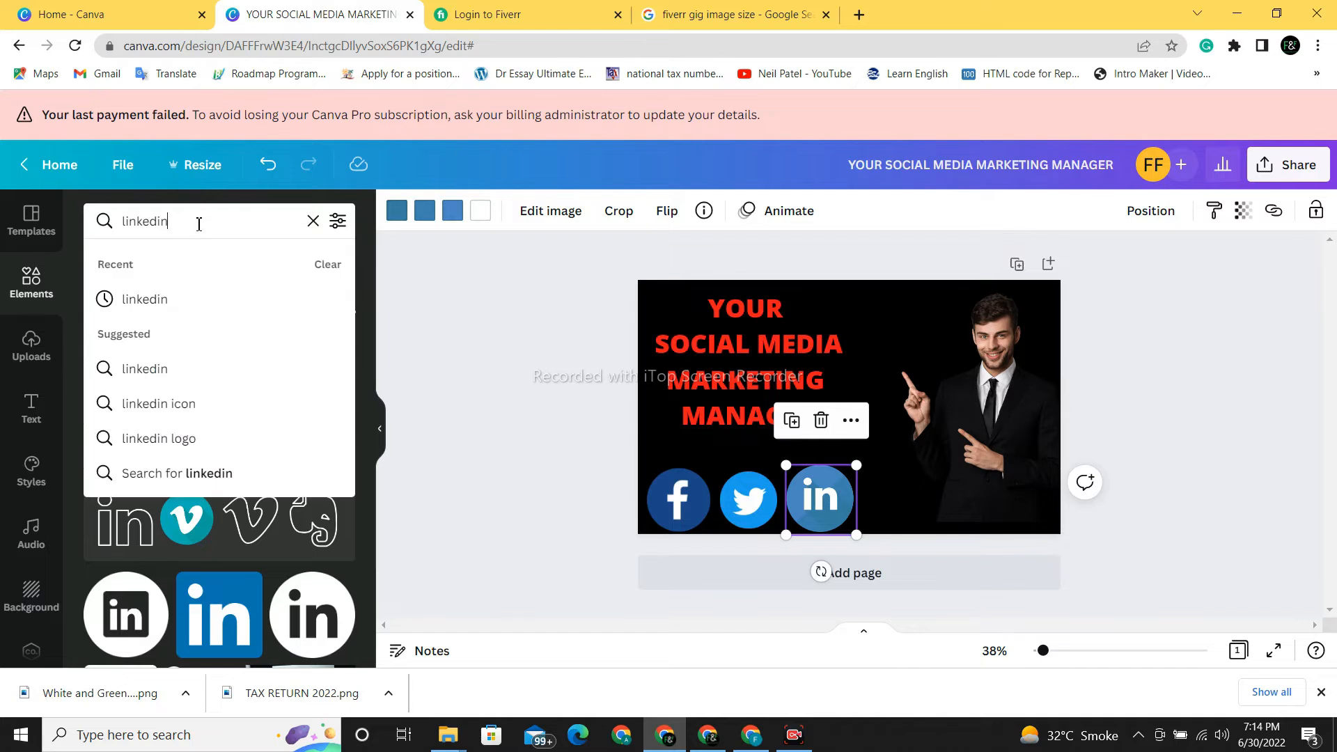
{"action": "key", "text": "BackSpace"}
{"action": "key", "text": "BackSpace"}
{"action": "key", "text": "BackSpace"}
{"action": "key", "text": "BackSpace"}
{"action": "key", "text": "BackSpace"}
{"action": "key", "text": "BackSpace"}
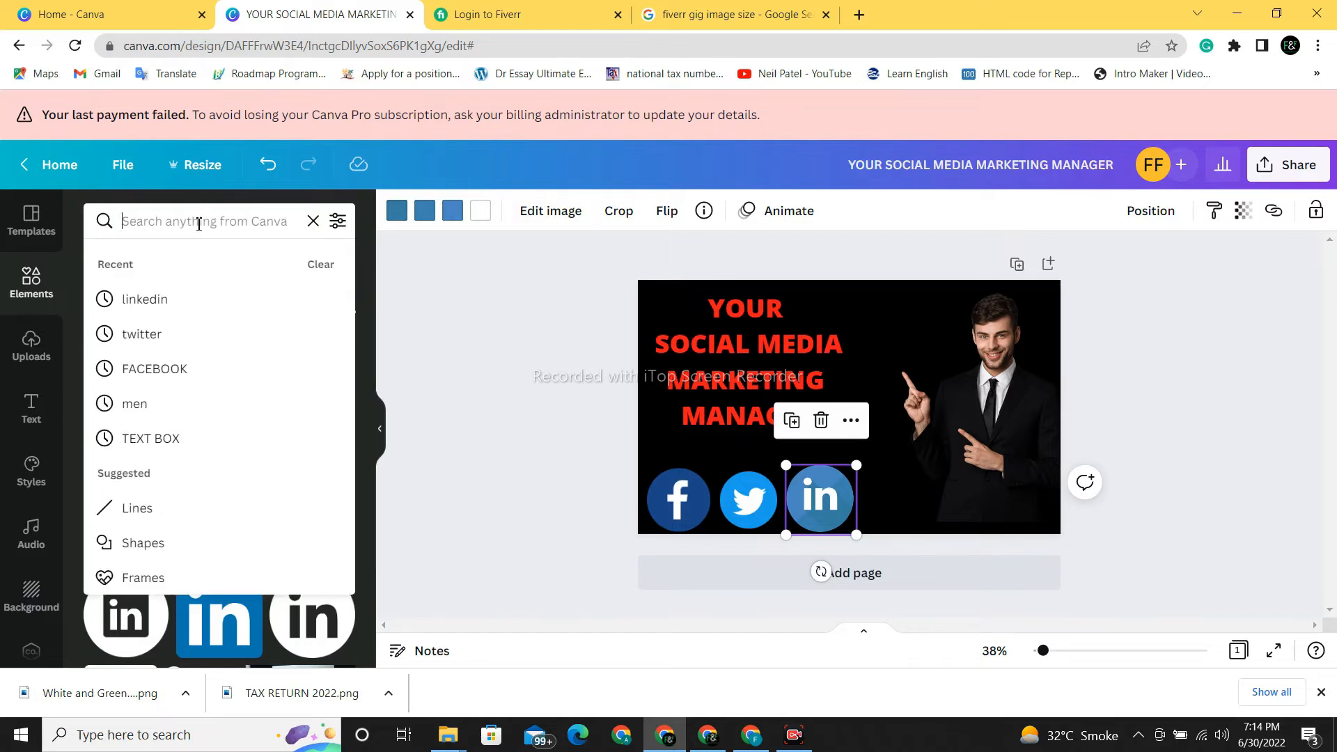
{"action": "type", "text": "PINI"}
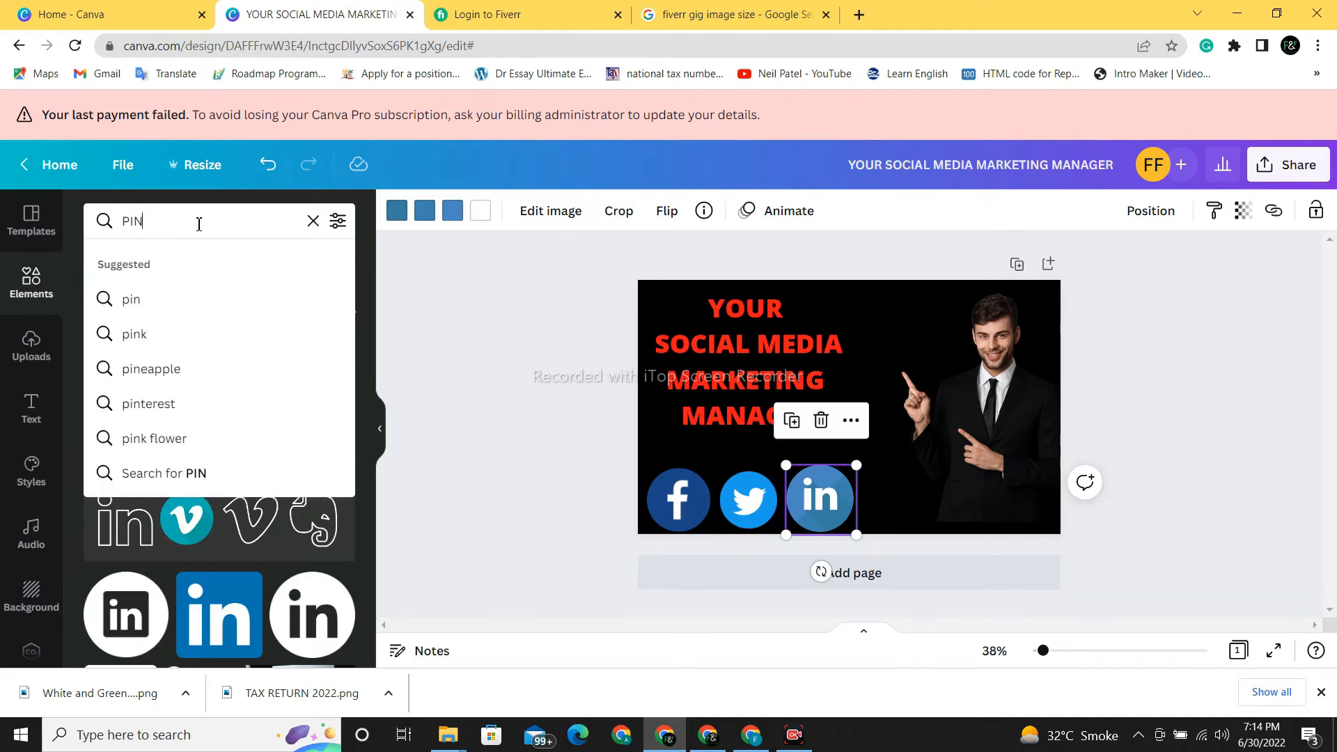
{"action": "left_click", "coordinate": [180, 401]}
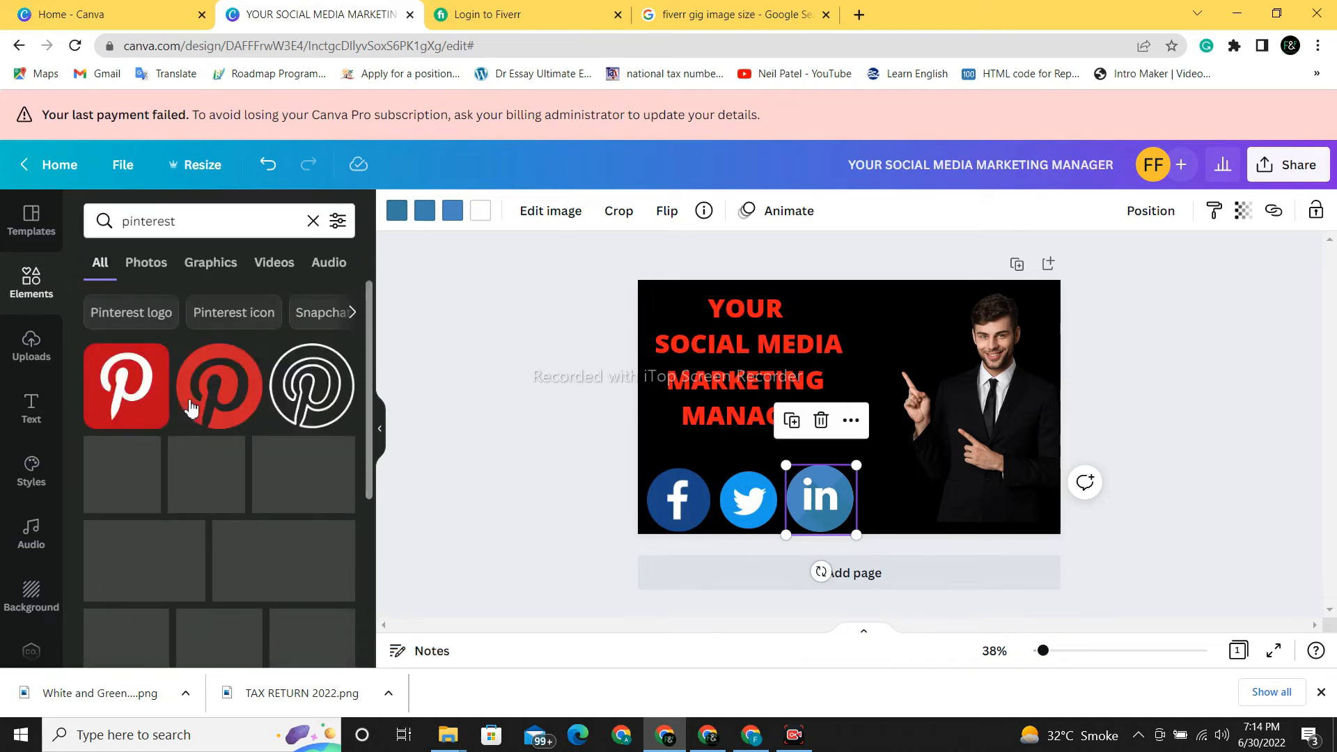
Add the red square Pinterest logo, shrink it and place it at the end of the row of social media logos
{"action": "left_click", "coordinate": [115, 396]}
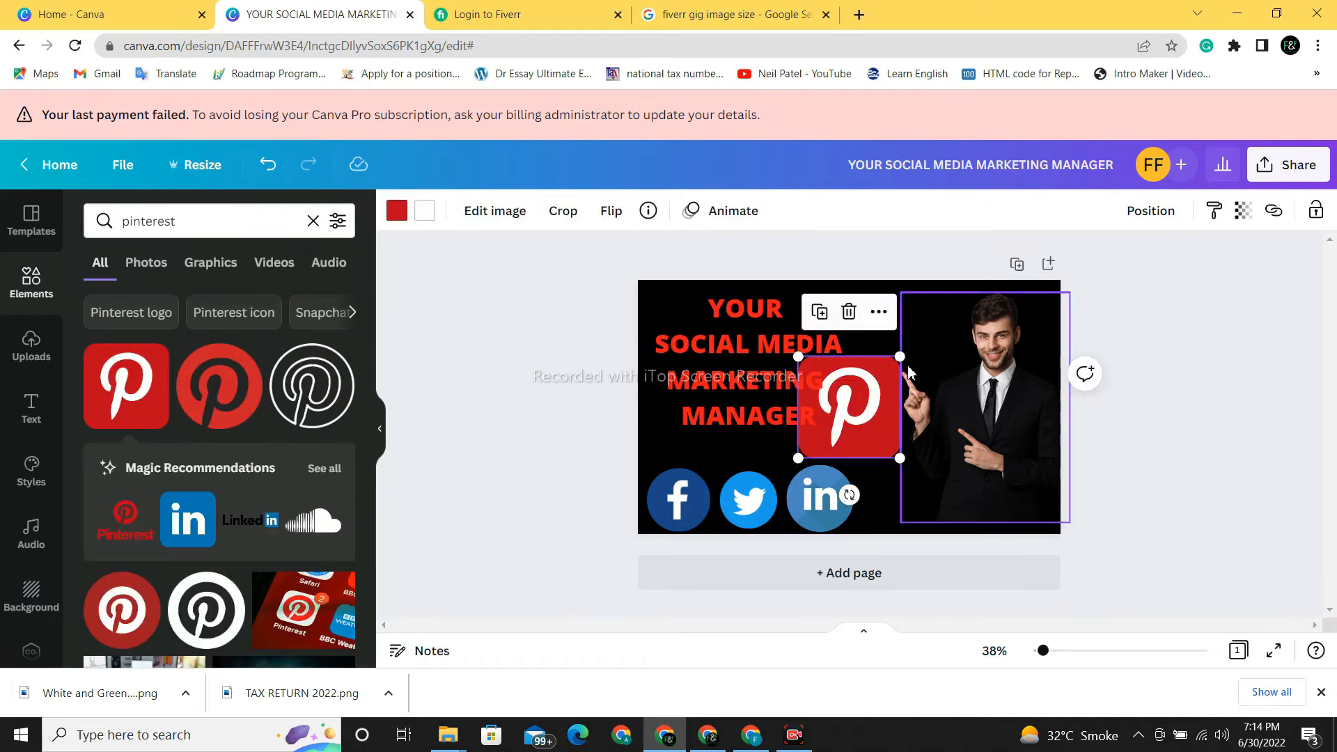
{"action": "left_click_drag", "start_coordinate": [900, 356], "coordinate": [895, 505]}
{"action": "left_click", "coordinate": [1121, 466]}
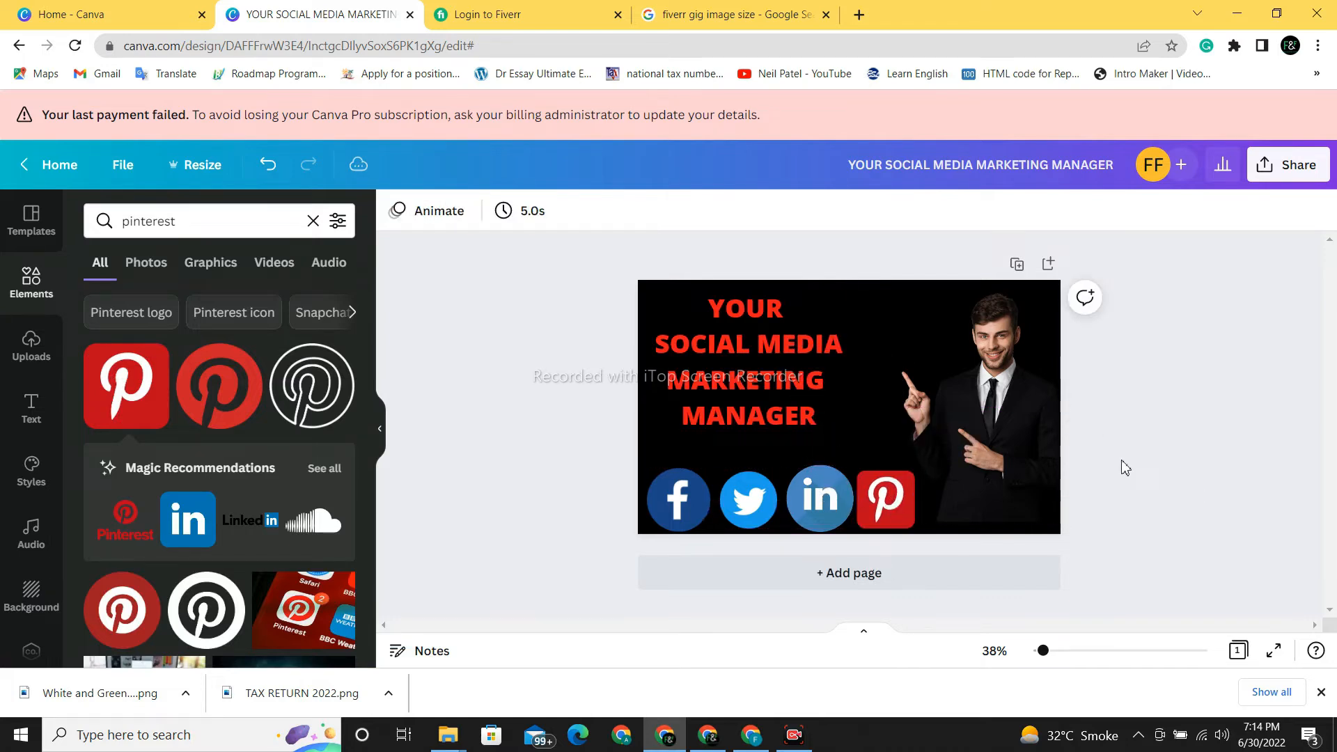
Move the red heading slightly right and down, keeping it centered above the row of social media logos
{"action": "left_click", "coordinate": [787, 374]}
{"action": "left_click_drag", "start_coordinate": [788, 373], "coordinate": [793, 374]}
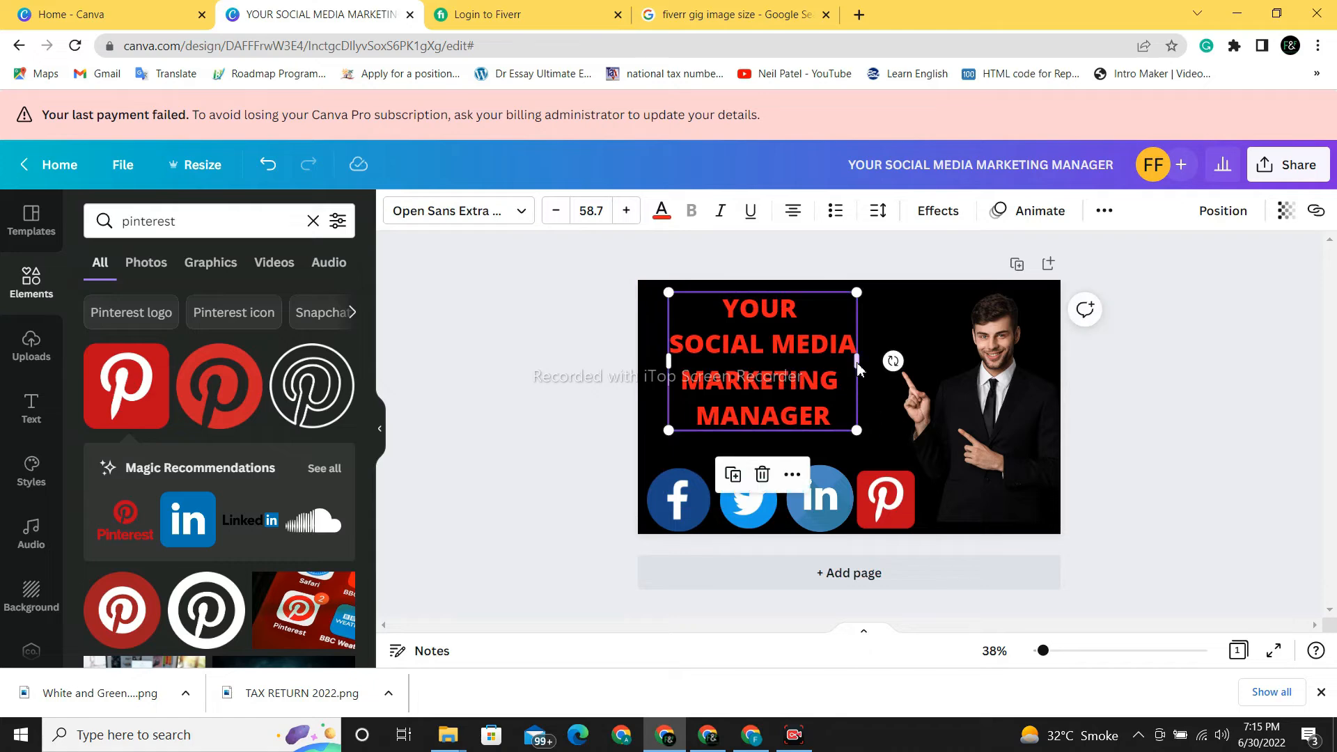
{"action": "left_click", "coordinate": [874, 409]}
{"action": "left_click_drag", "start_coordinate": [809, 385], "coordinate": [801, 390]}
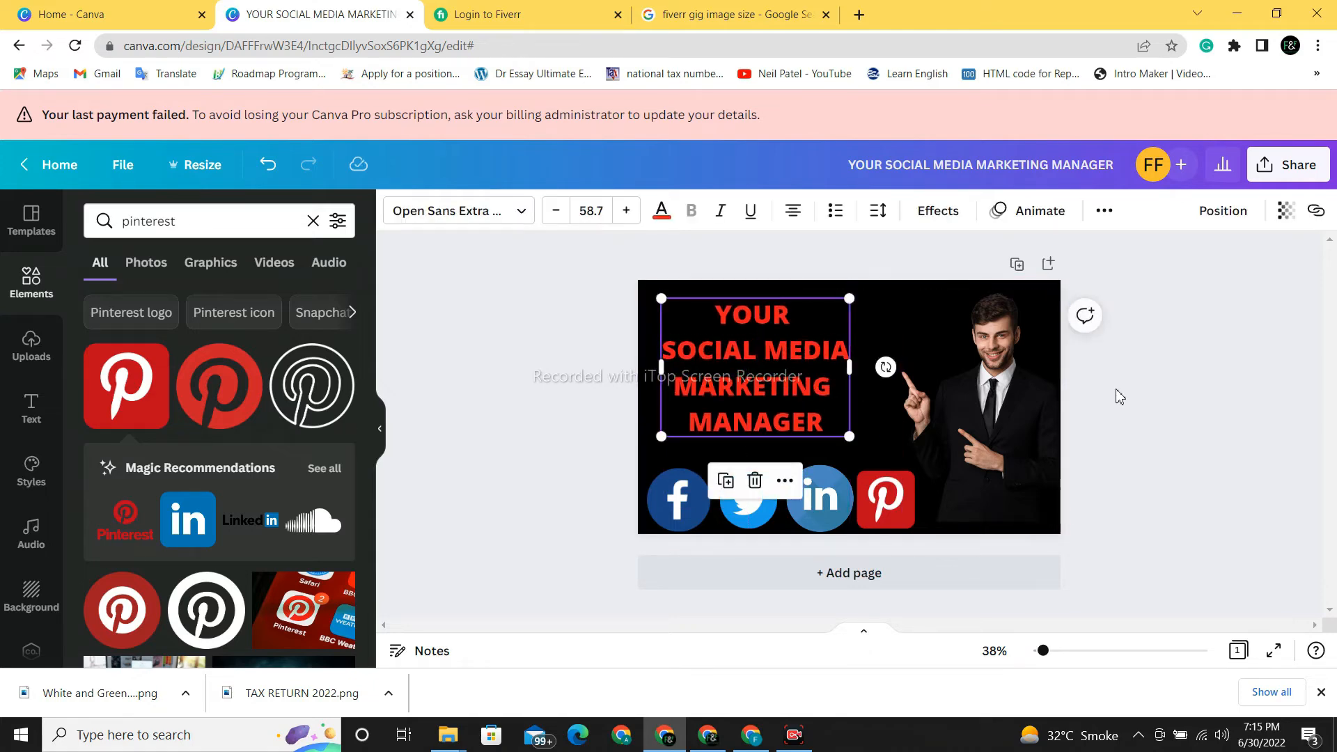
{"action": "left_click", "coordinate": [1123, 395]}
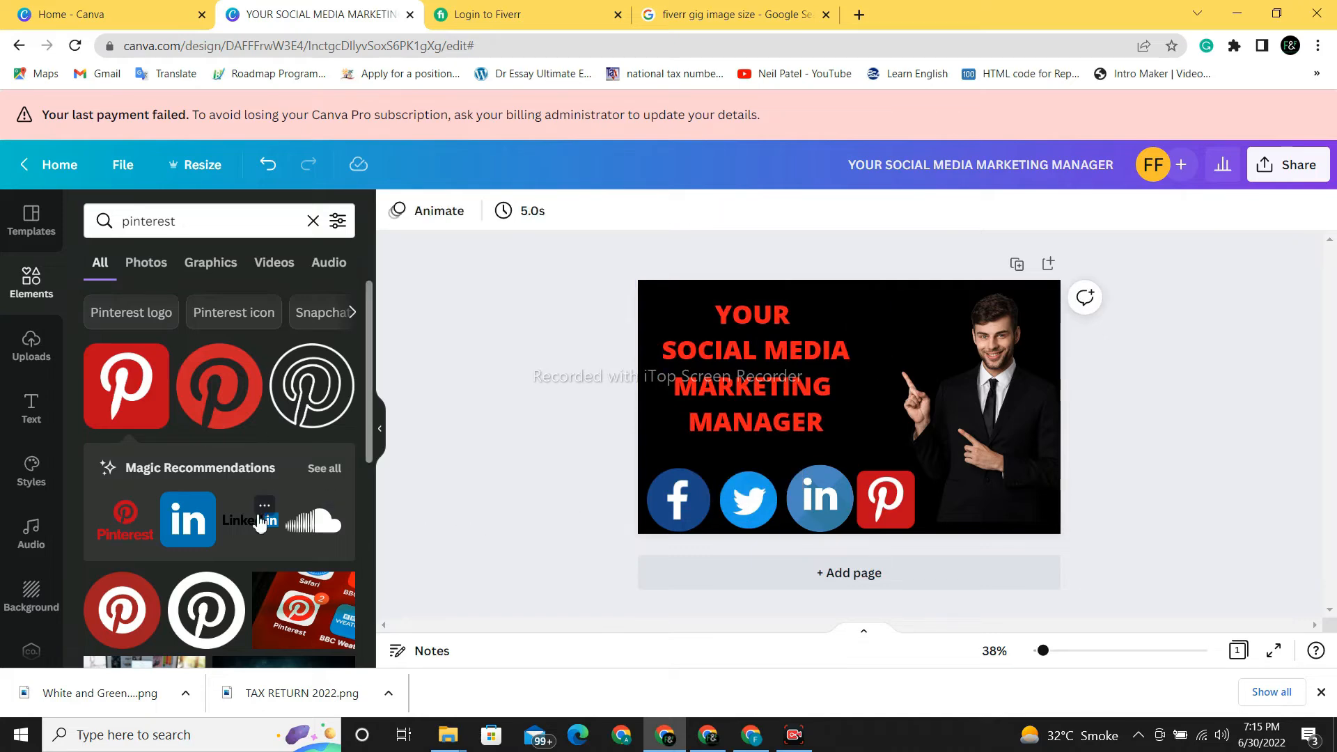
Try the LinkedIn wordmark graphic on the page near the man's head and delete it
{"action": "left_click_drag", "start_coordinate": [258, 528], "coordinate": [908, 404]}
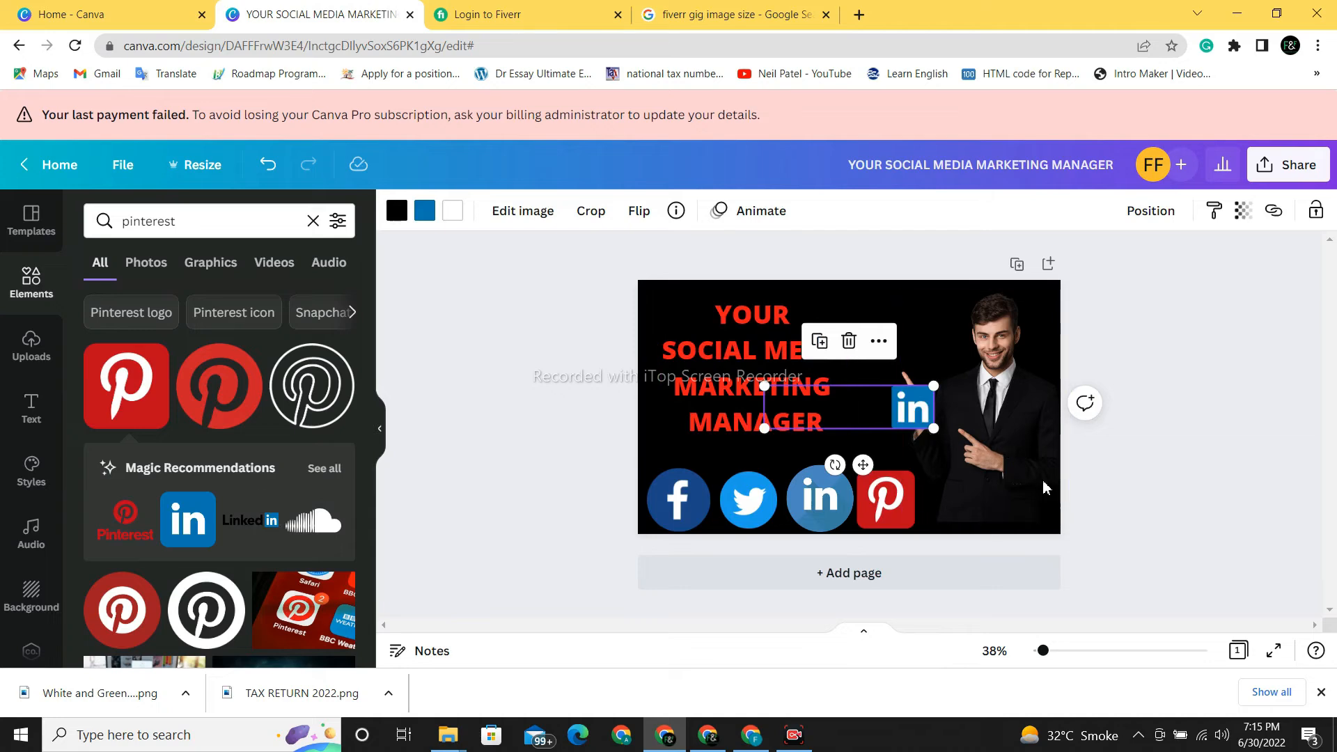
{"action": "left_click", "coordinate": [1204, 472]}
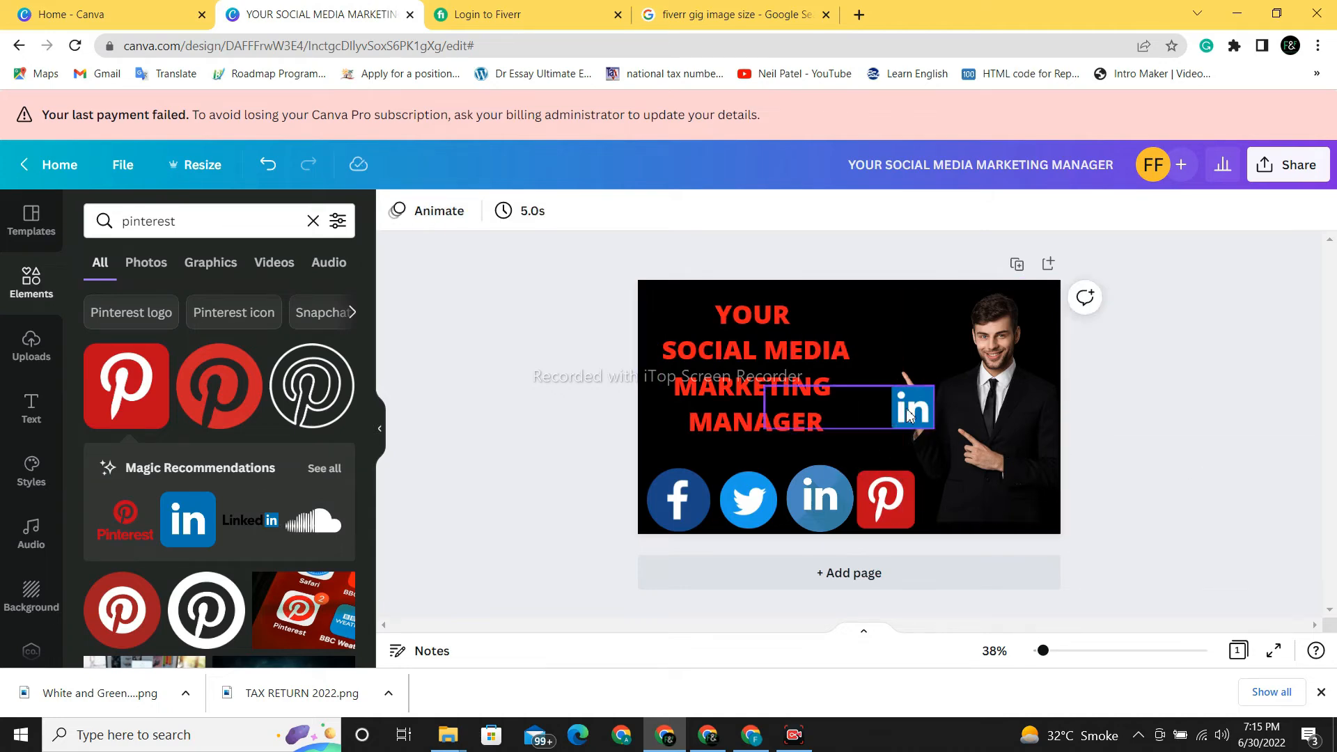
{"action": "left_click_drag", "start_coordinate": [909, 412], "coordinate": [961, 317]}
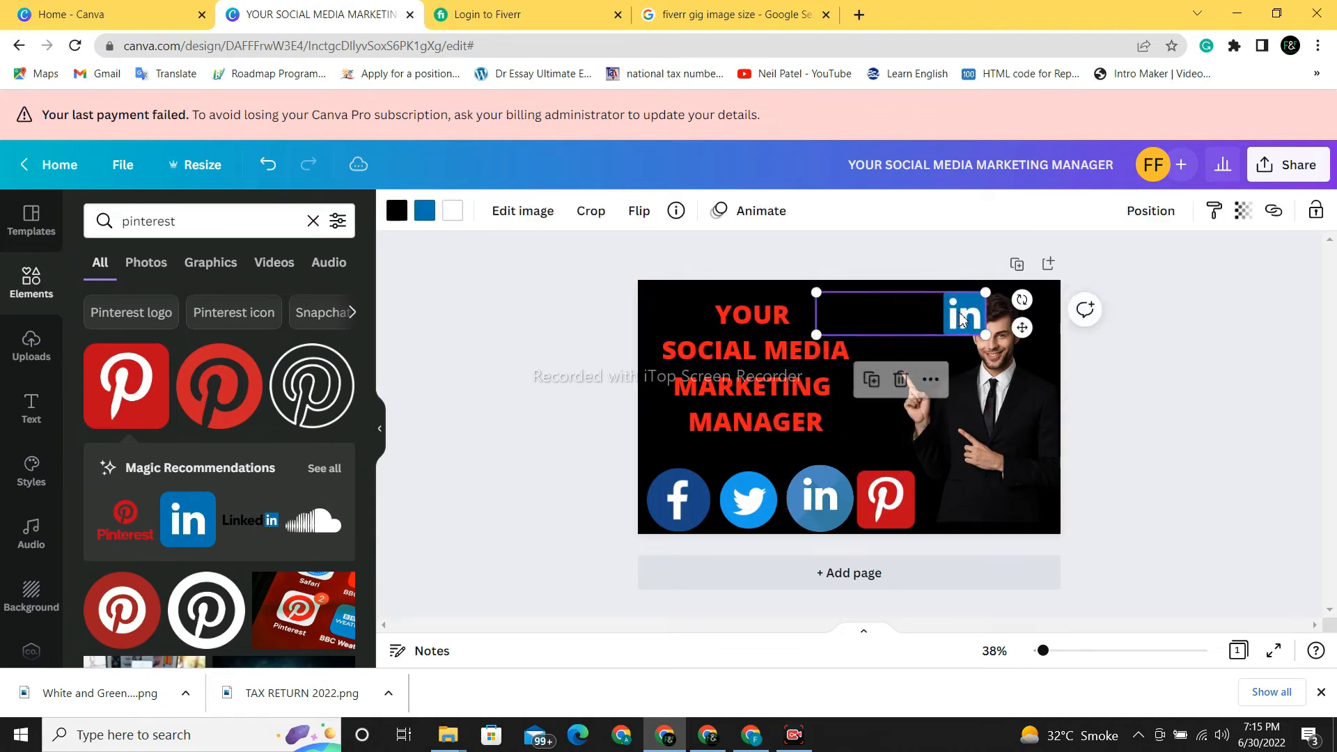
{"action": "left_click", "coordinate": [901, 380]}
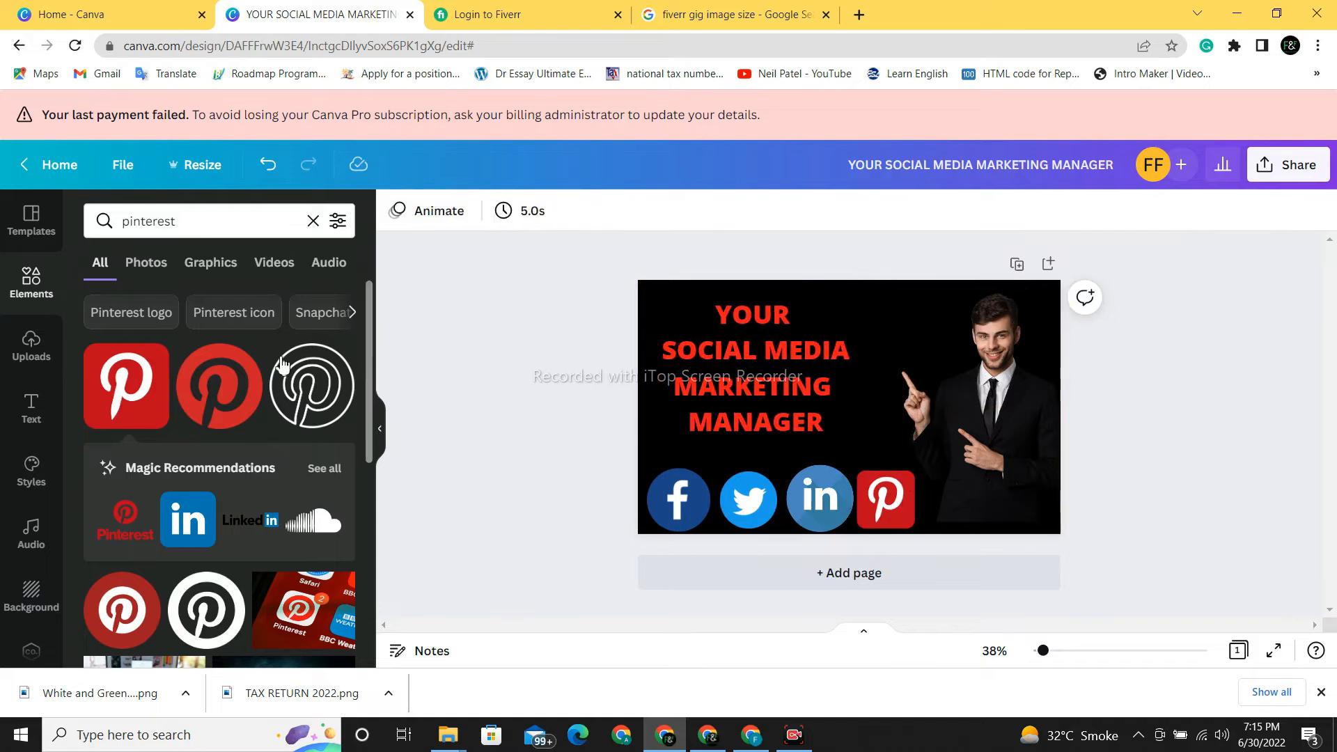
Replace the element search with FLOWER
{"action": "left_click", "coordinate": [198, 228]}
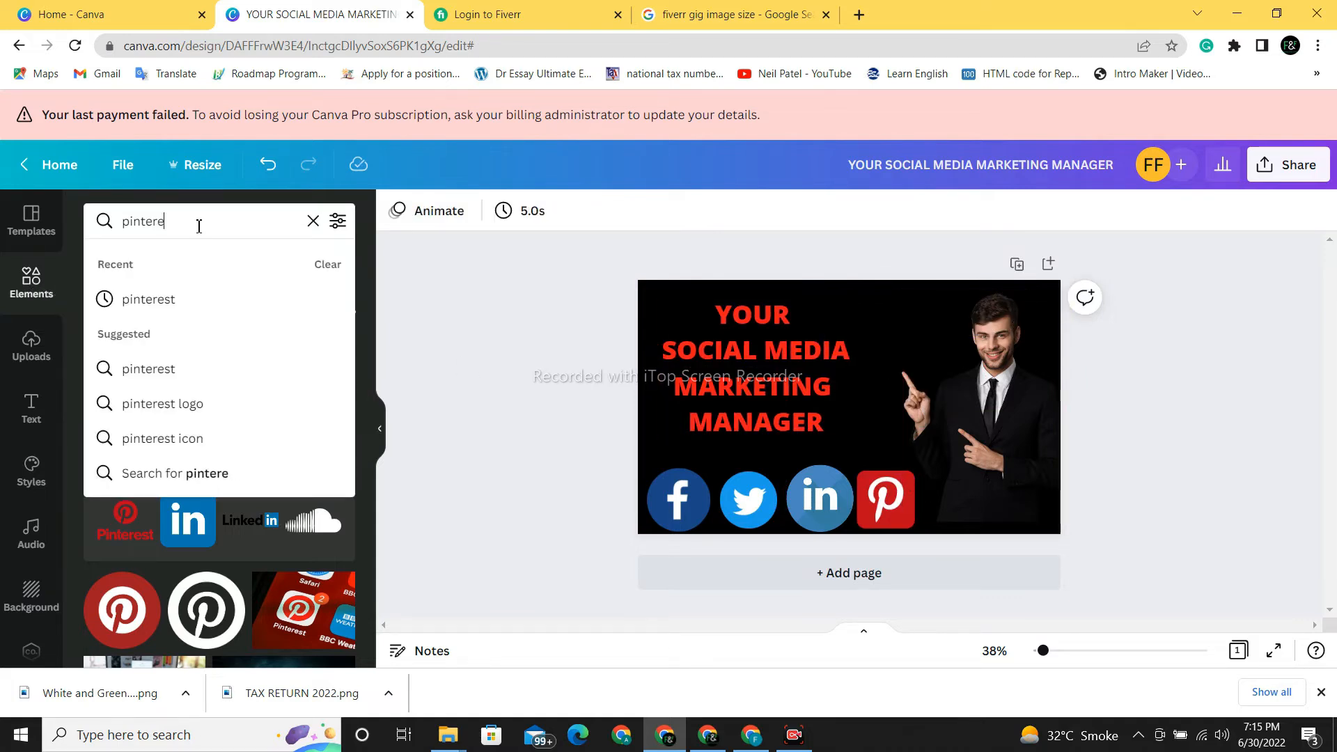
{"action": "key", "text": "BackSpace"}
{"action": "key", "text": "BackSpace"}
{"action": "key", "text": "BackSpace"}
{"action": "key", "text": "BackSpace"}
{"action": "key", "text": "BackSpace"}
{"action": "key", "text": "BackSpace"}
{"action": "key", "text": "BackSpace"}
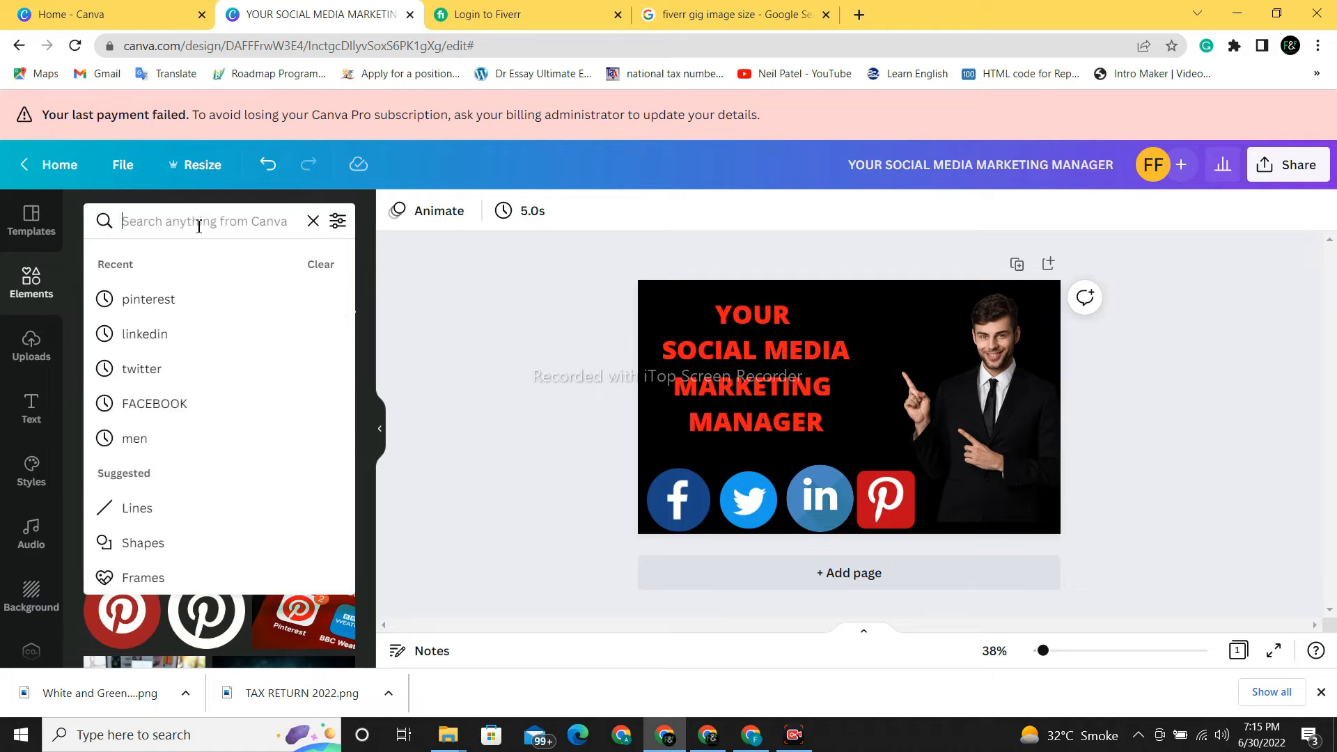
{"action": "type", "text": "FLOWER"}
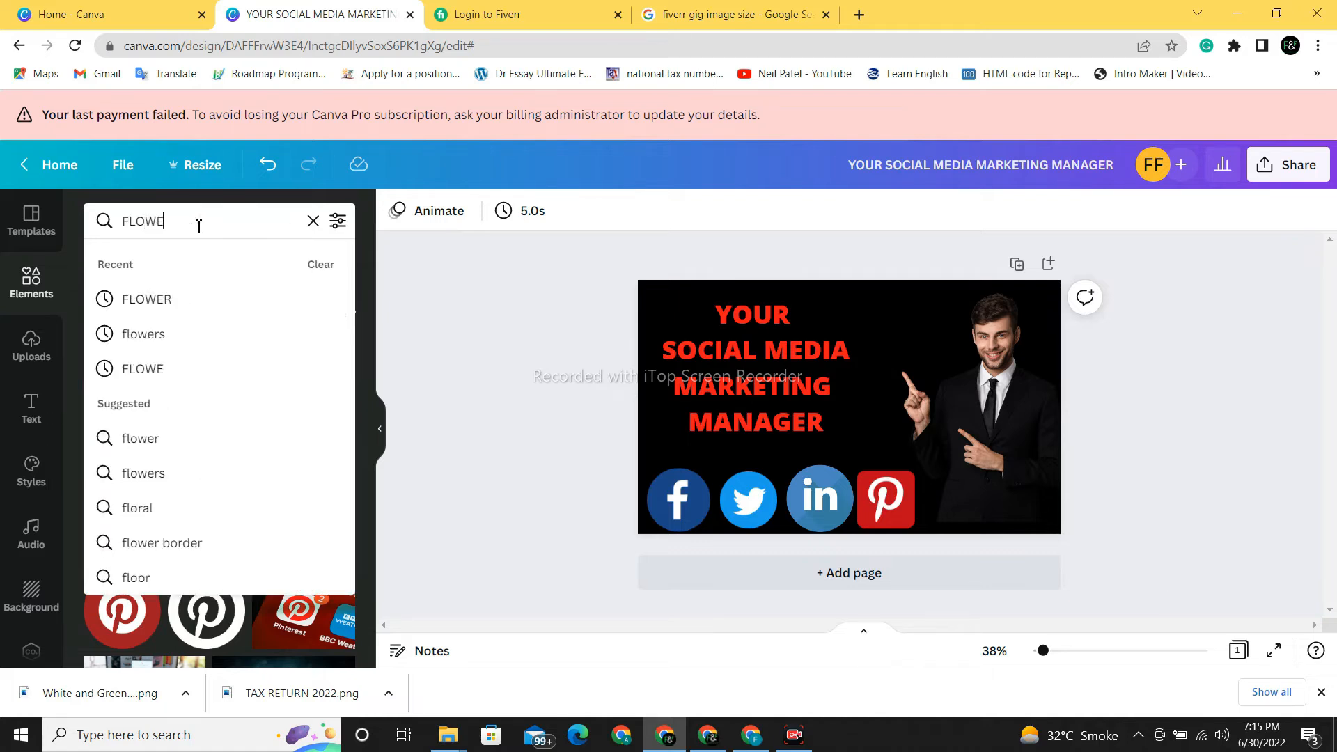
{"action": "left_click", "coordinate": [160, 298]}
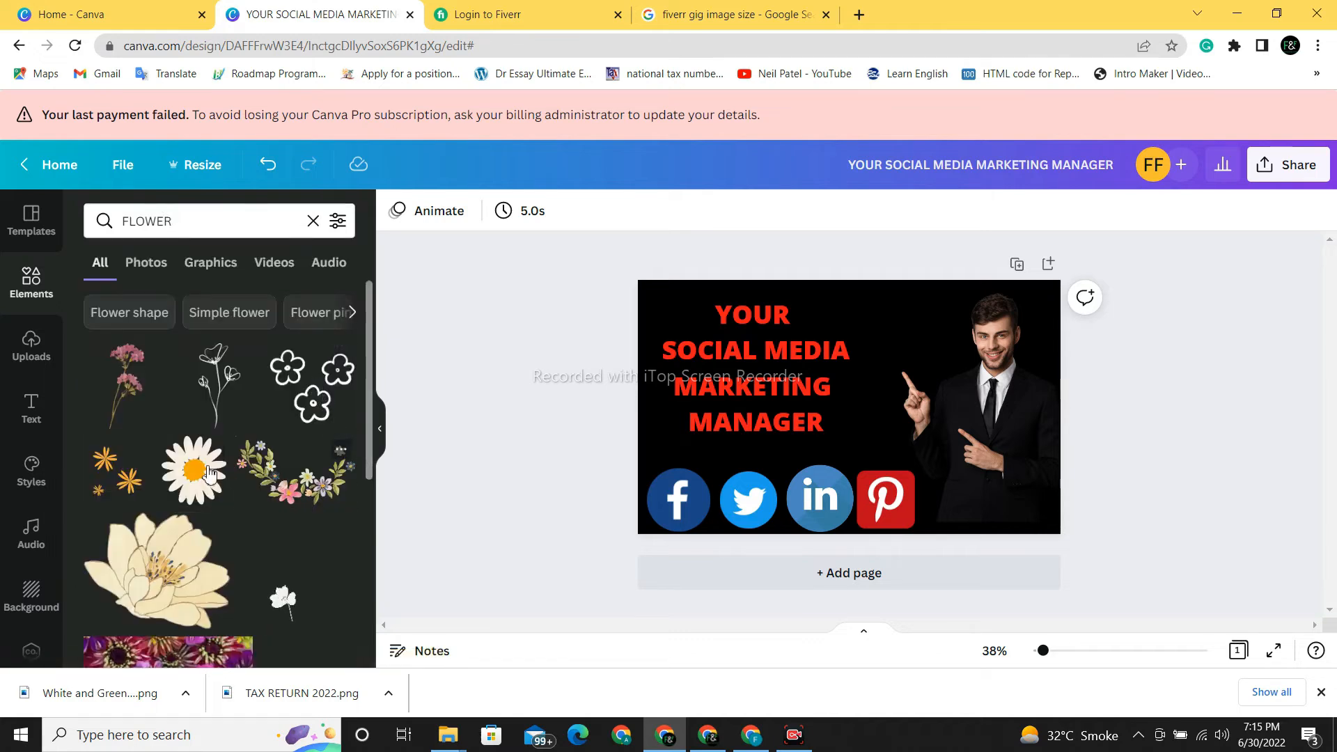
Add the white daisy with the orange center, shrink it and place it between the heading and the man's head
{"action": "left_click", "coordinate": [194, 470]}
{"action": "left_click_drag", "start_coordinate": [877, 390], "coordinate": [927, 293]}
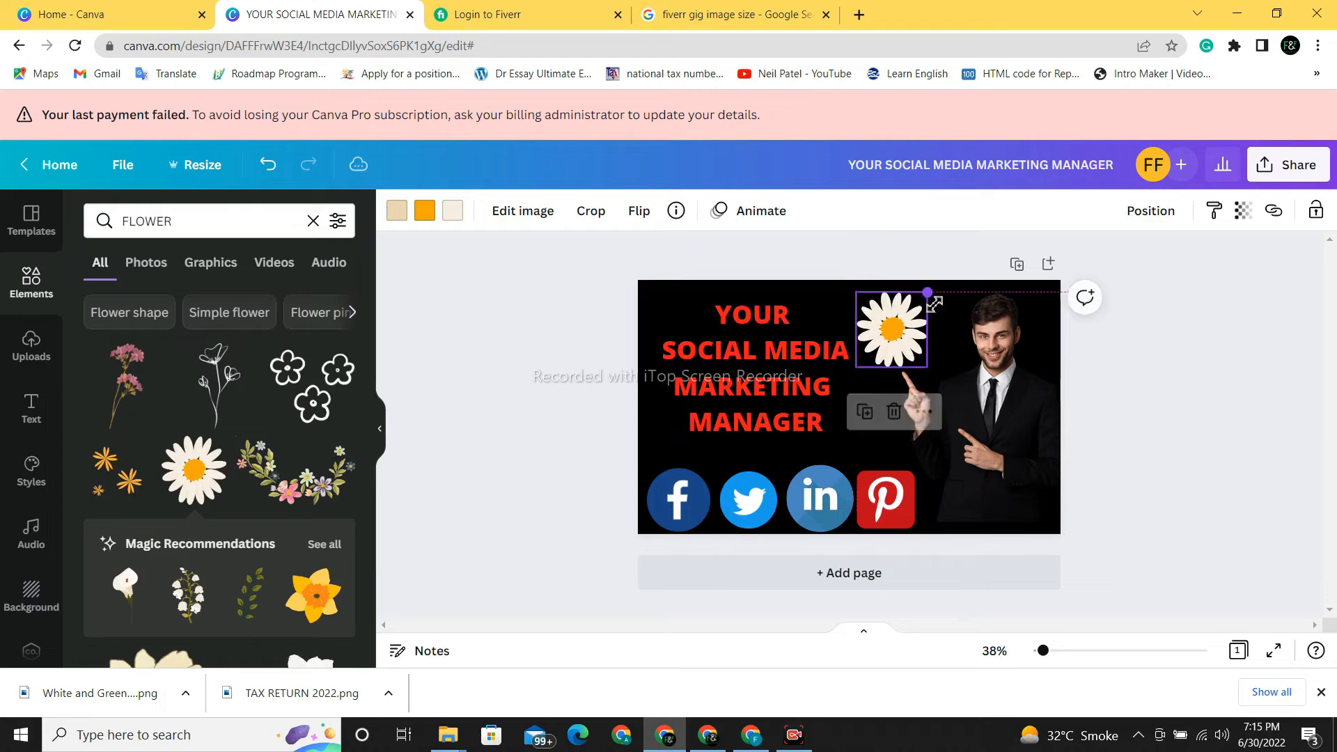
{"action": "left_click_drag", "start_coordinate": [898, 341], "coordinate": [929, 332]}
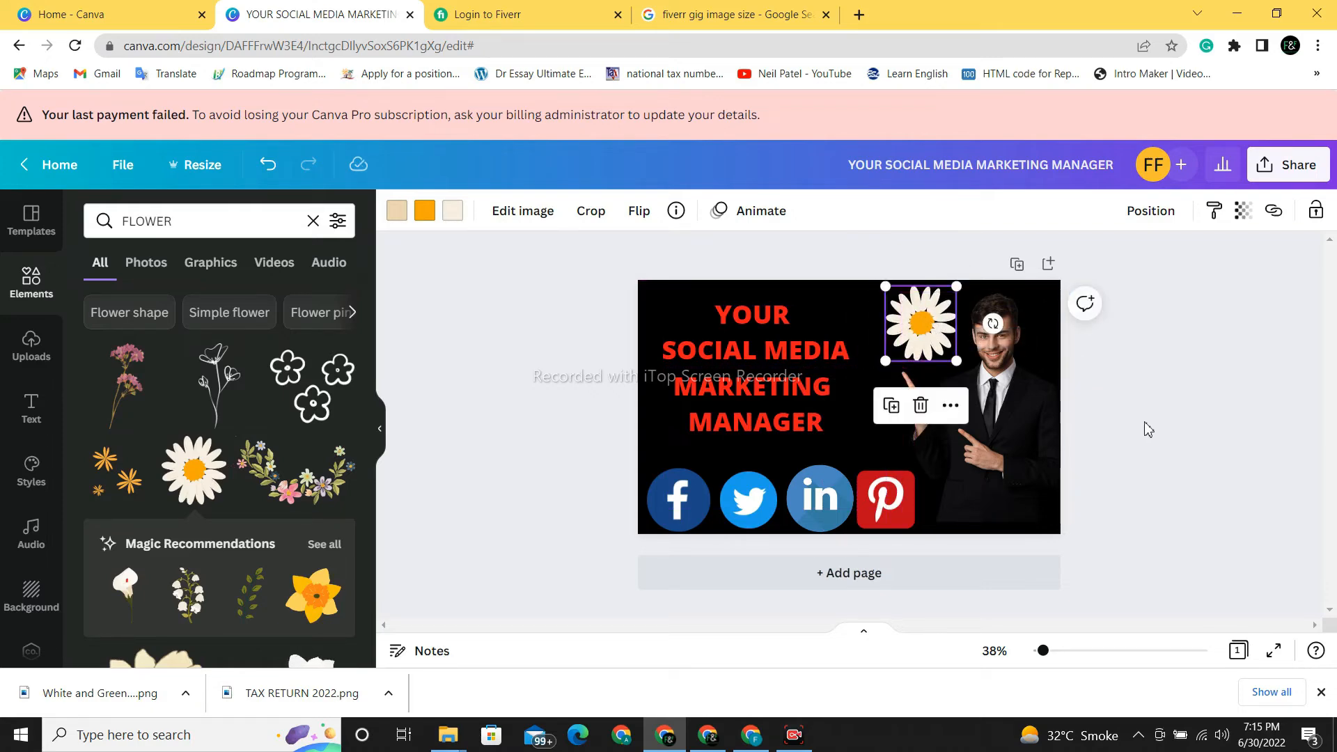
{"action": "left_click", "coordinate": [1143, 427]}
Try Agrandir Wide Black for the whole heading text and settle on the Agrandir Grand Black font
{"action": "left_click", "coordinate": [731, 381]}
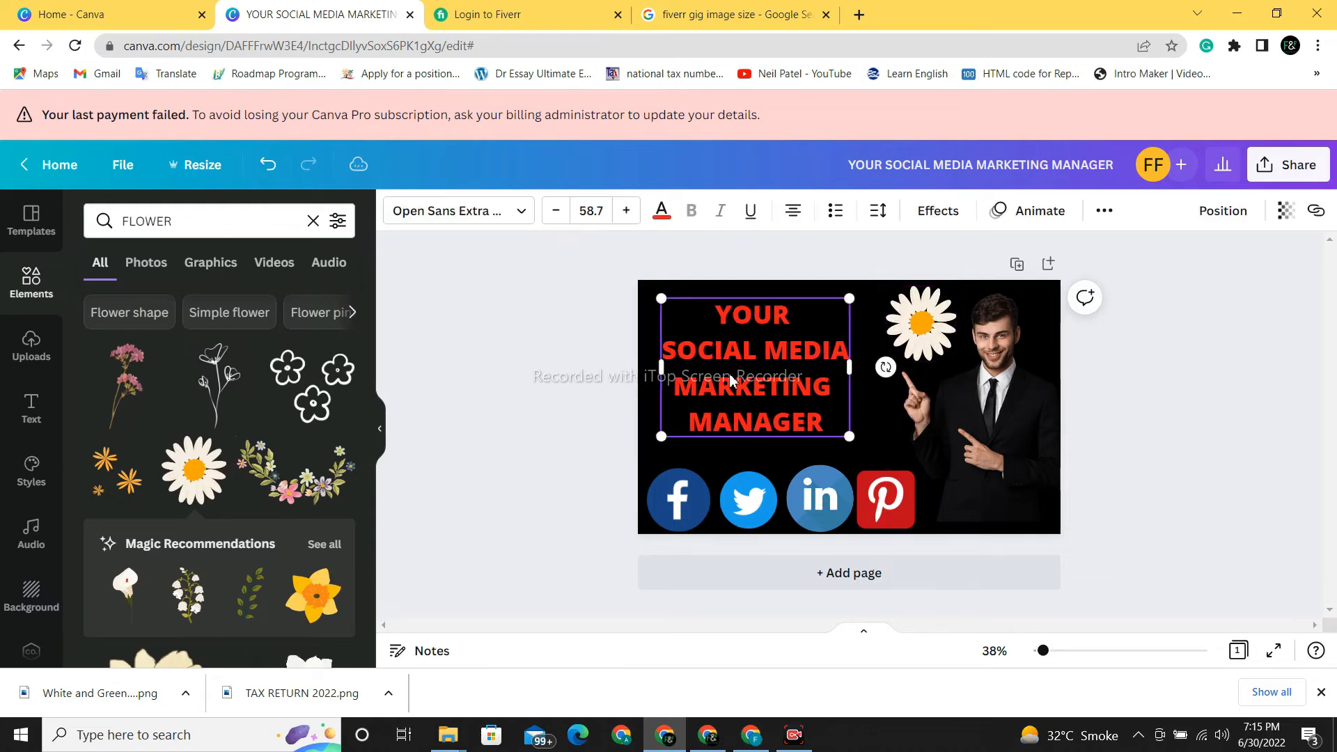
{"action": "double_click", "coordinate": [714, 322]}
{"action": "left_click_drag", "start_coordinate": [714, 322], "coordinate": [829, 428]}
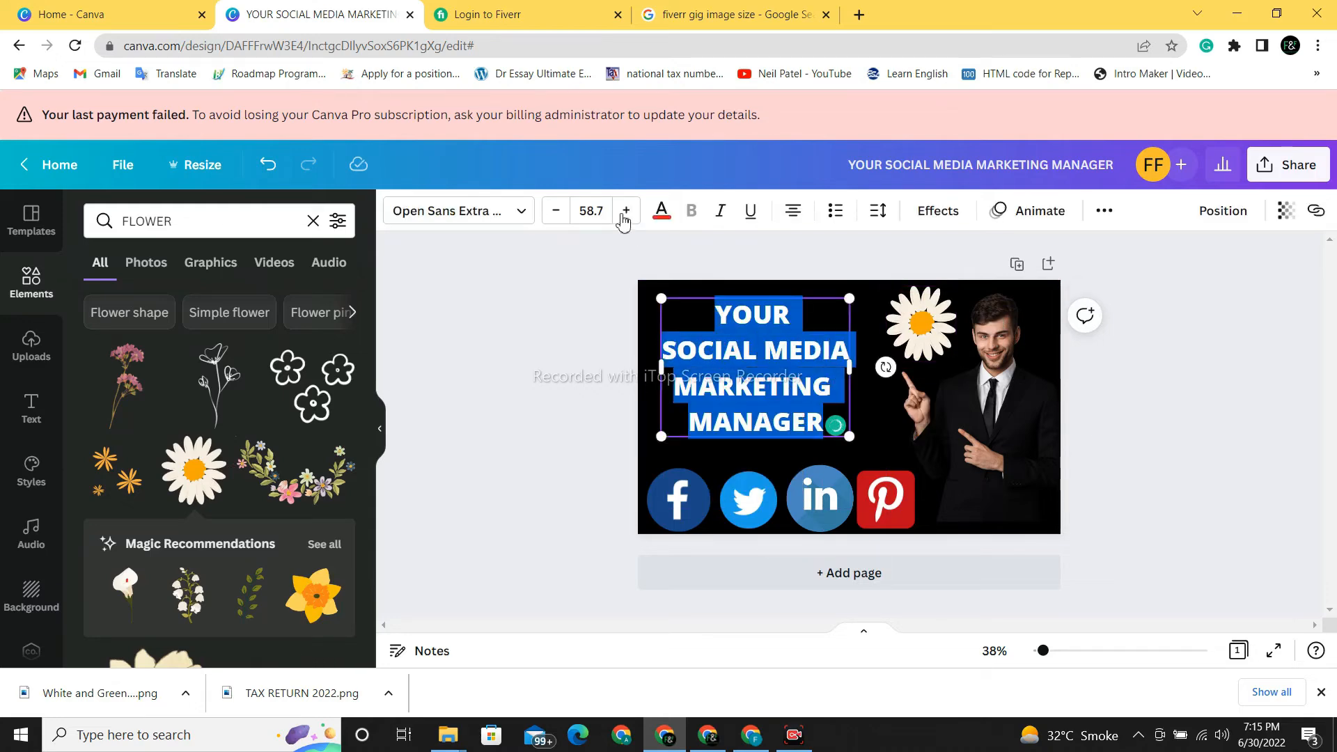
{"action": "left_click", "coordinate": [496, 221]}
{"action": "left_click", "coordinate": [262, 409]}
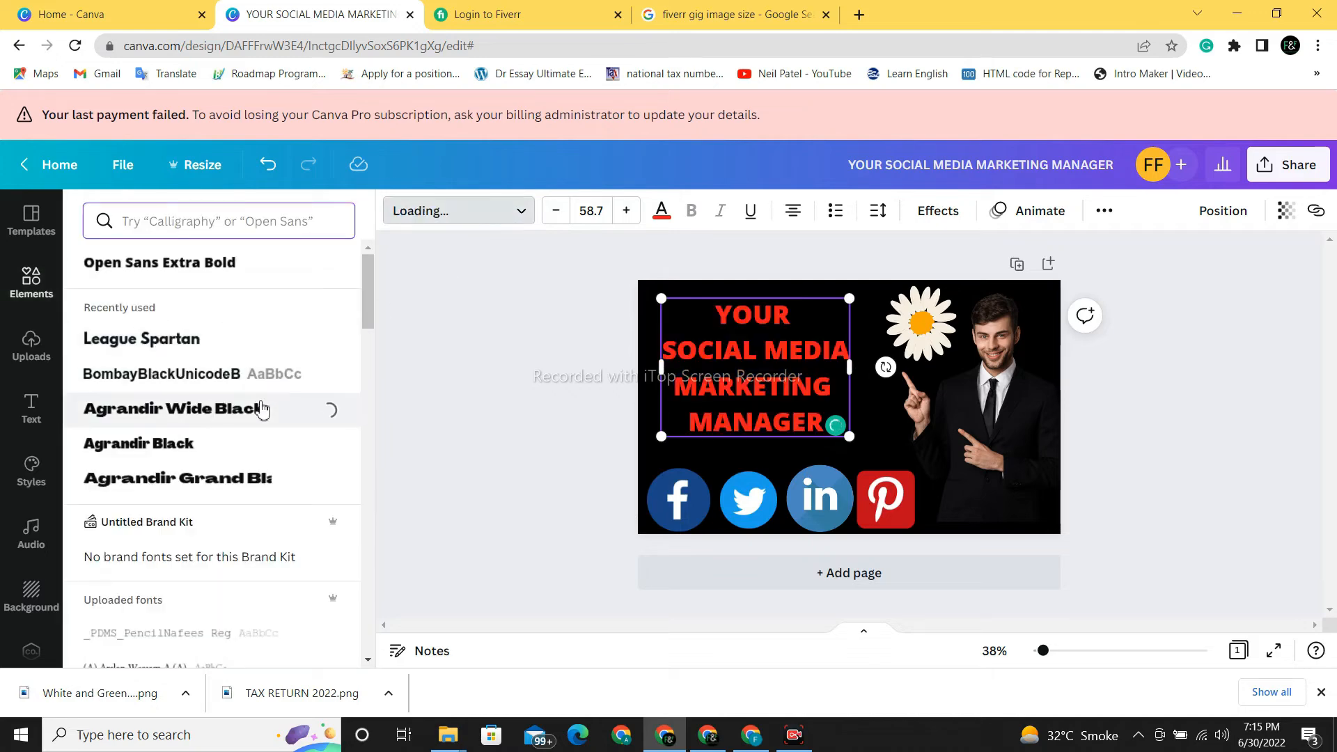
{"action": "left_click", "coordinate": [220, 488]}
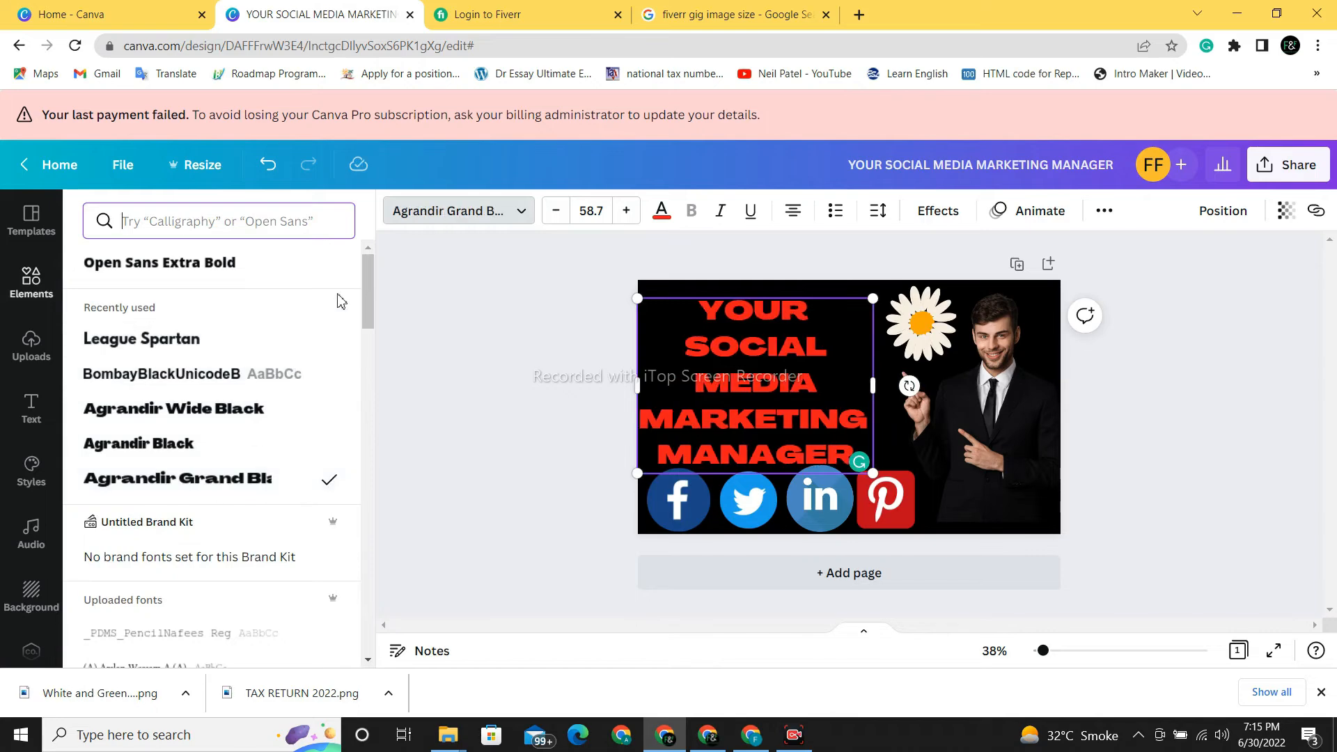
Try the BombayBlackUnicode and MehrNastaliqWeb fonts on the heading and settle on Abril Fatface
{"action": "left_click", "coordinate": [374, 390]}
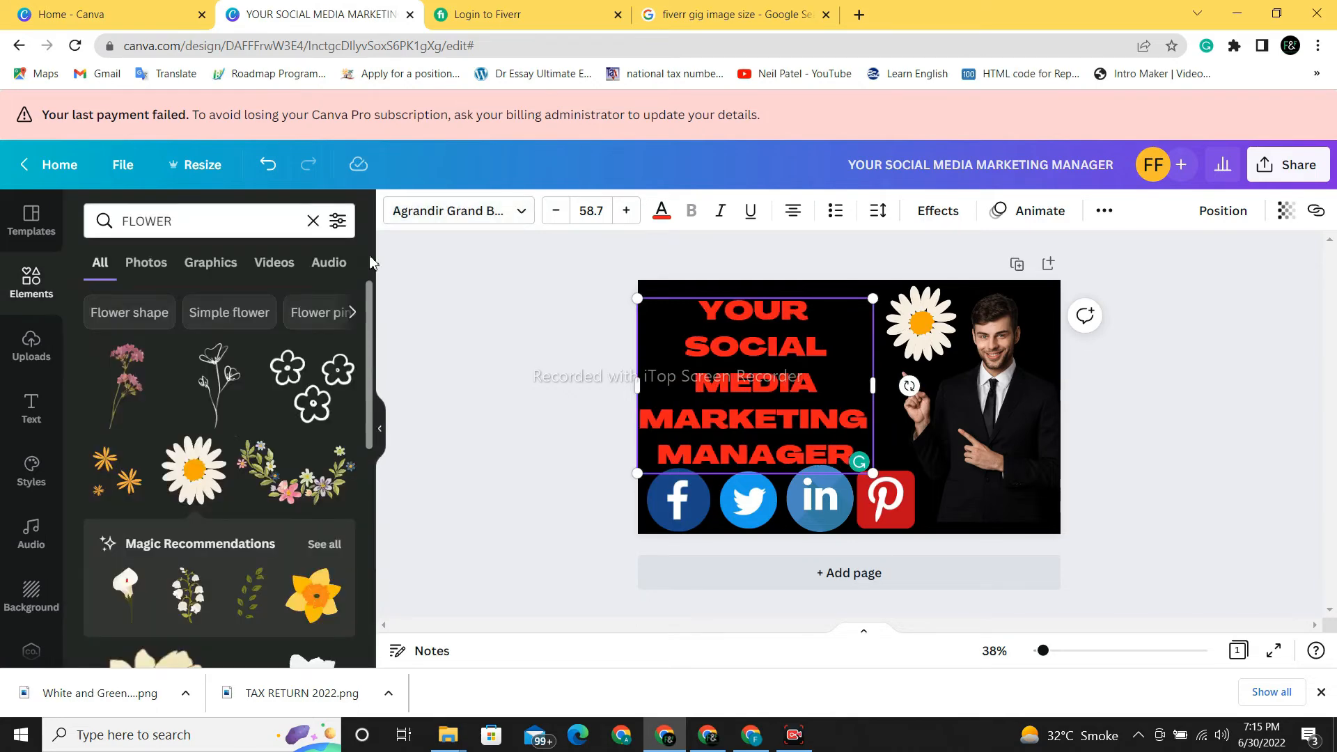
{"action": "left_click", "coordinate": [527, 216]}
{"action": "left_click_drag", "start_coordinate": [367, 280], "coordinate": [369, 379]}
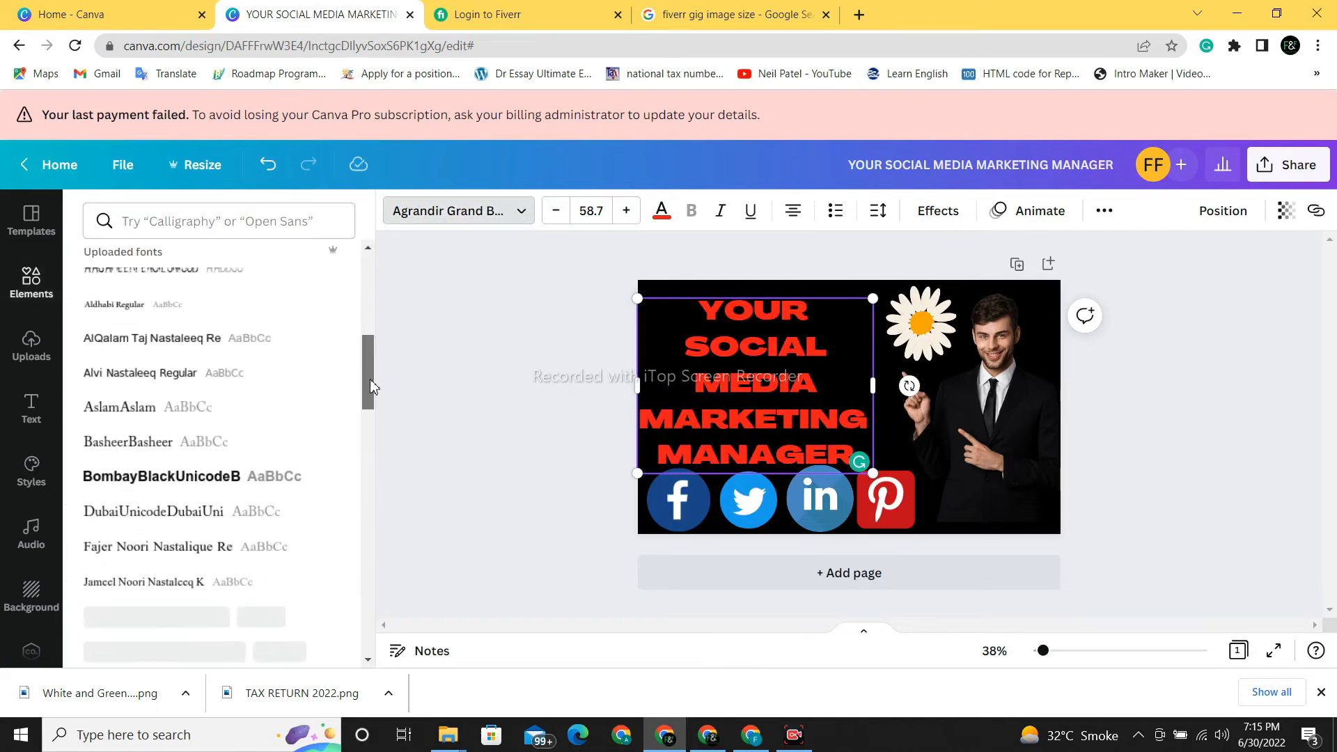
{"action": "left_click", "coordinate": [215, 425]}
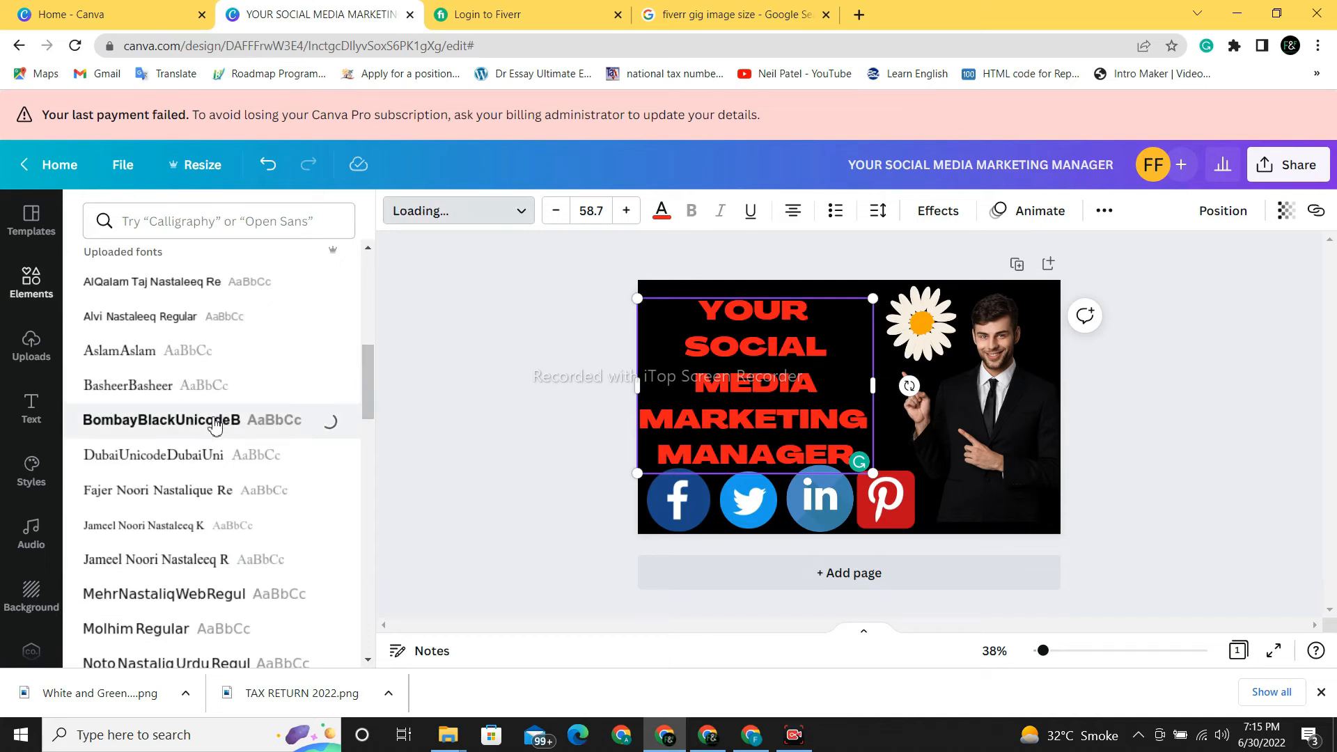
{"action": "left_click", "coordinate": [197, 605]}
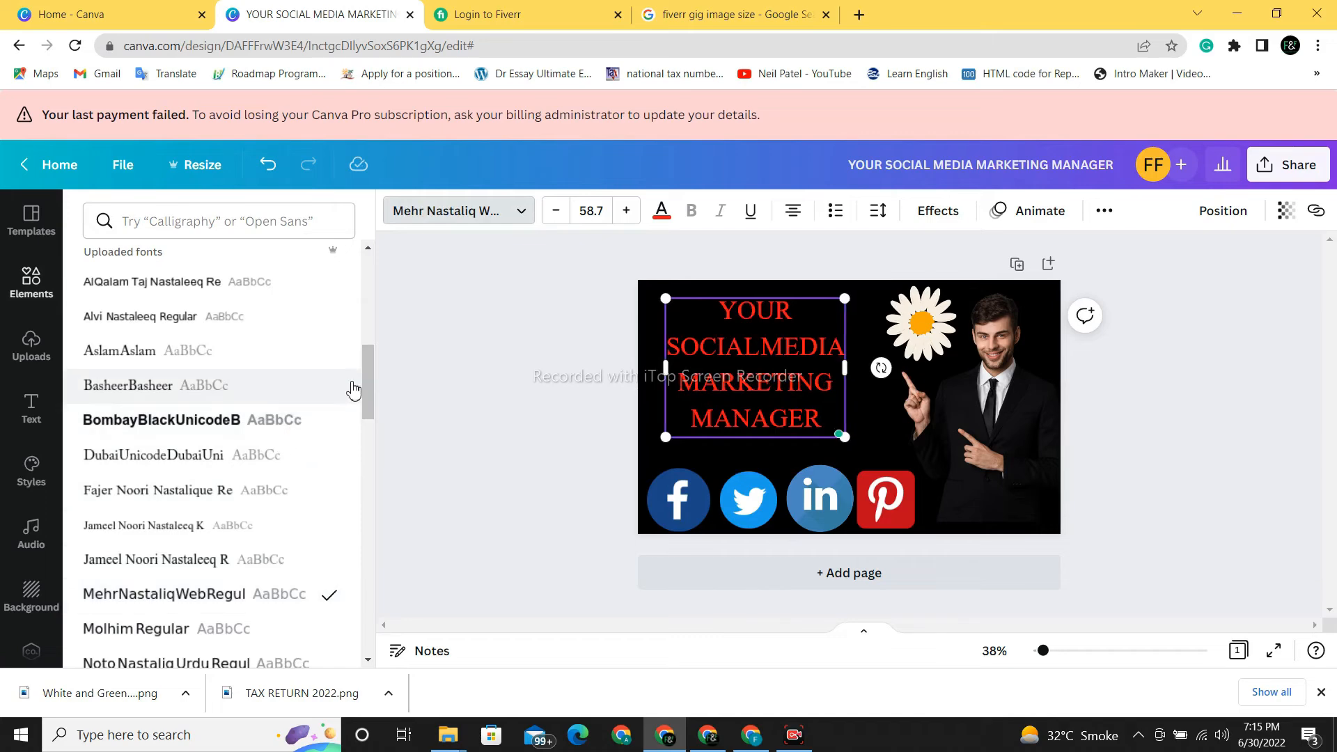
{"action": "left_click_drag", "start_coordinate": [369, 373], "coordinate": [379, 468]}
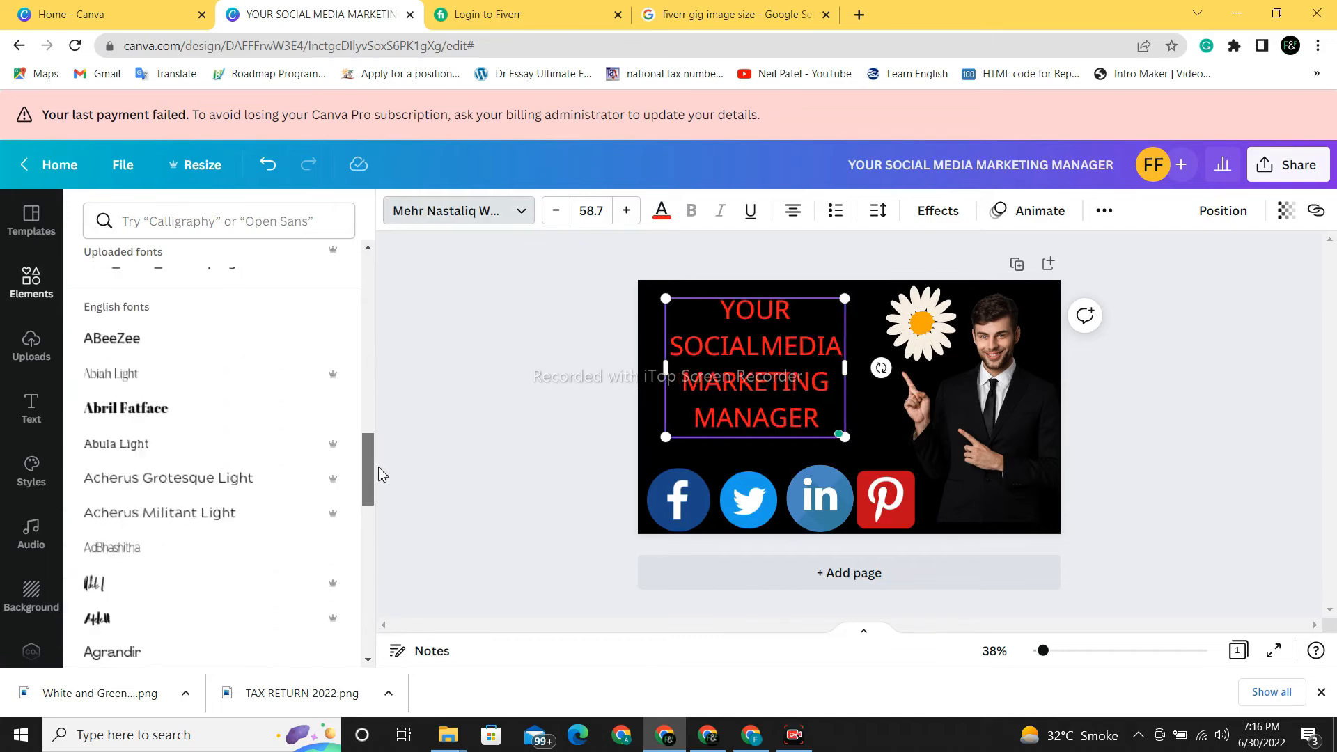
{"action": "left_click", "coordinate": [168, 411]}
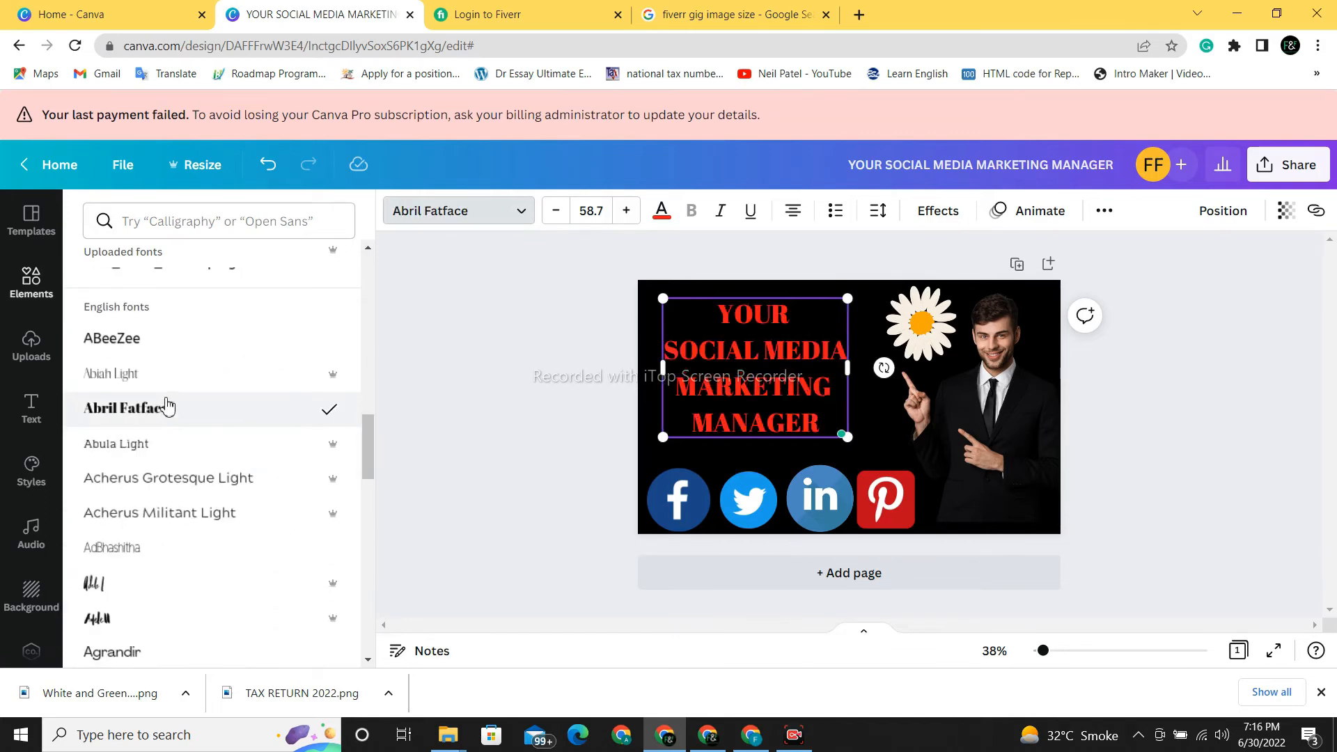
{"action": "left_click", "coordinate": [1193, 485]}
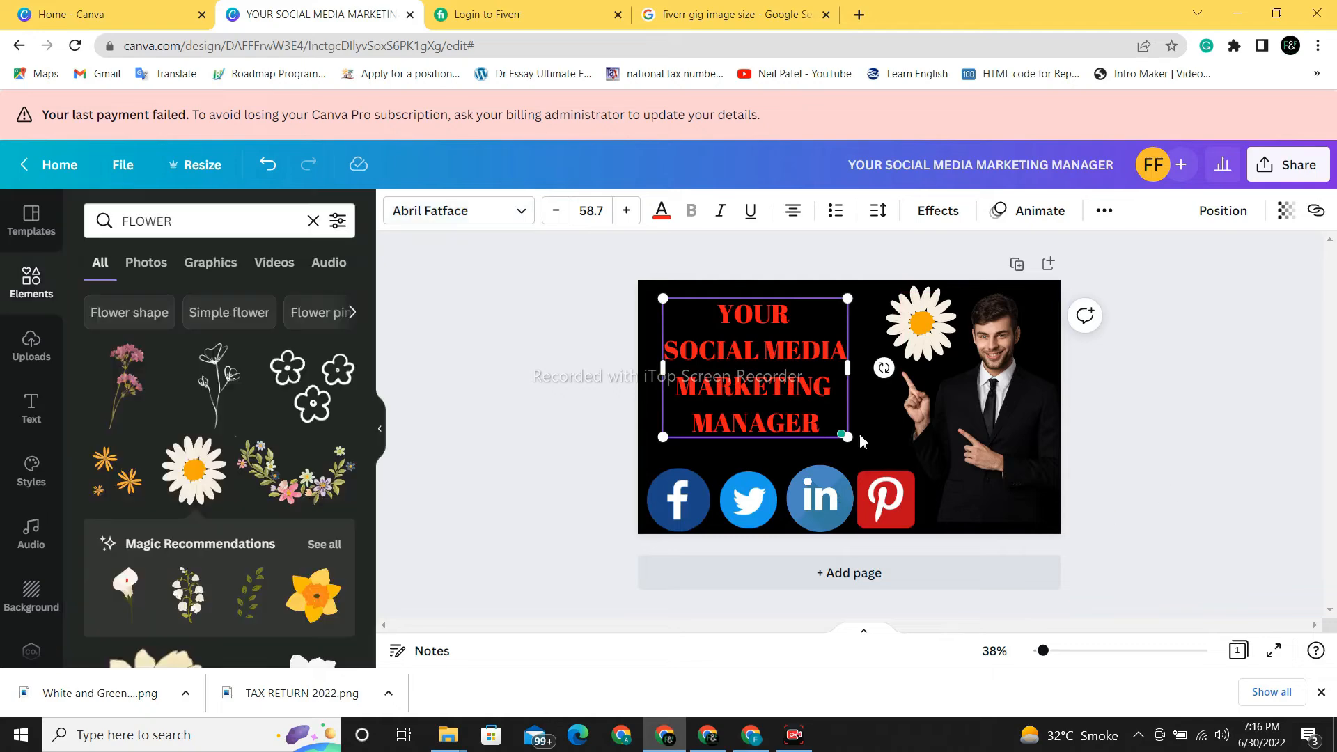
{"action": "left_click", "coordinate": [577, 435]}
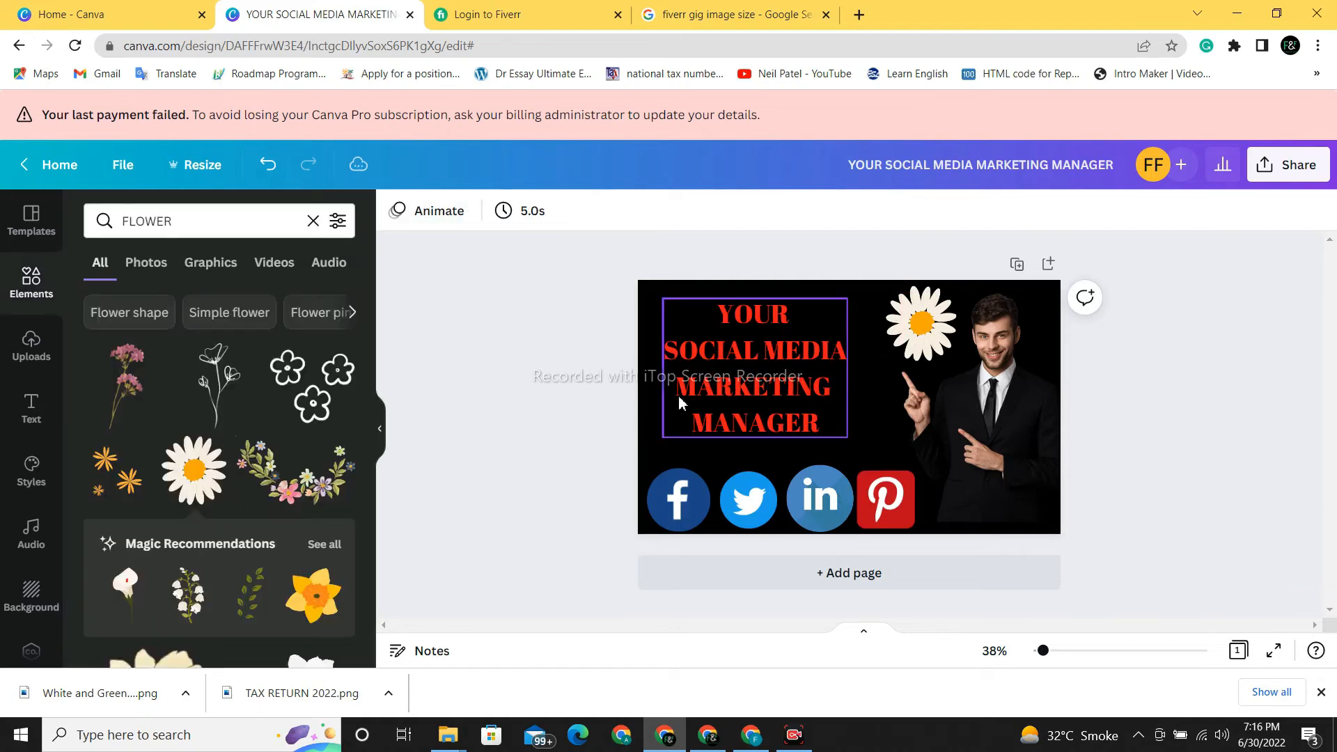
Widen the heading's text box to about 697 px and shift it slightly left so its edge meets the daisy
{"action": "left_click", "coordinate": [840, 383]}
{"action": "left_click_drag", "start_coordinate": [851, 370], "coordinate": [896, 374]}
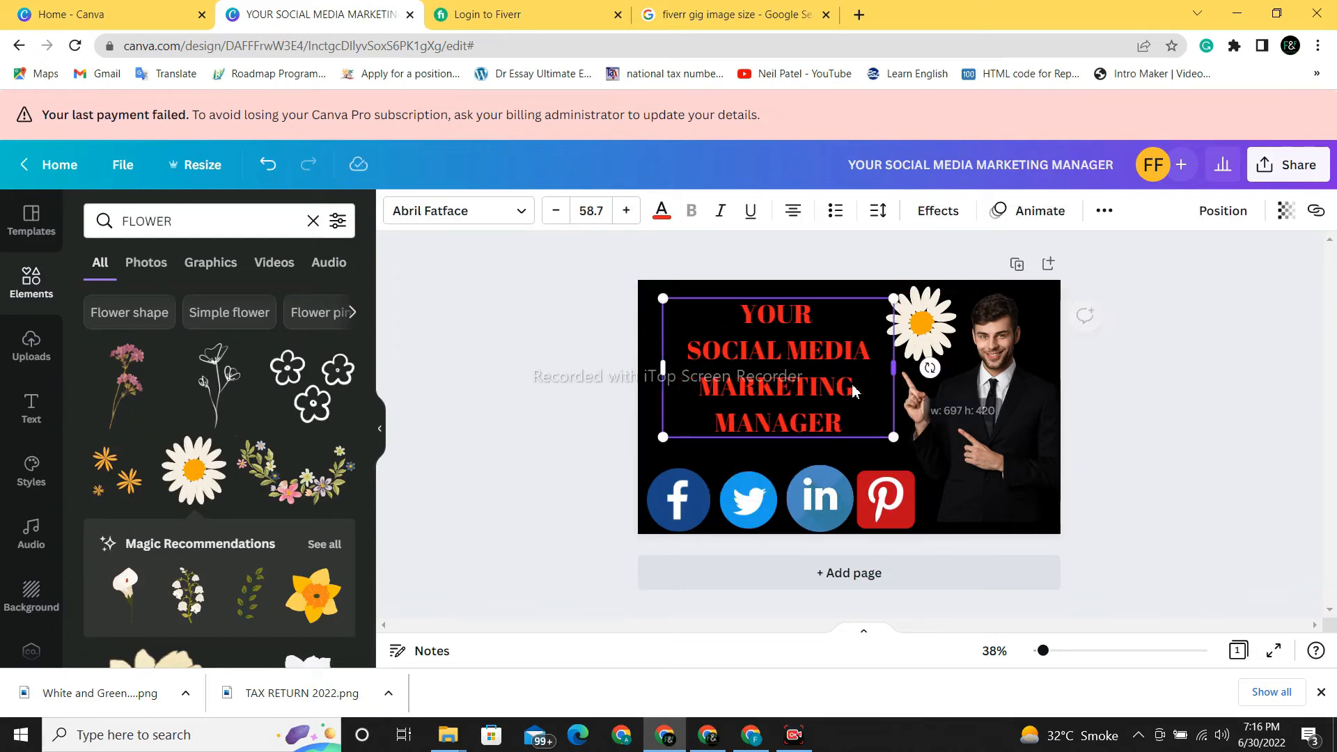
{"action": "mouse_move", "coordinate": [822, 413]}
{"action": "left_mouse_down"}
{"action": "mouse_move", "coordinate": [798, 414]}
{"action": "mouse_move", "coordinate": [814, 415]}
{"action": "left_mouse_up"}
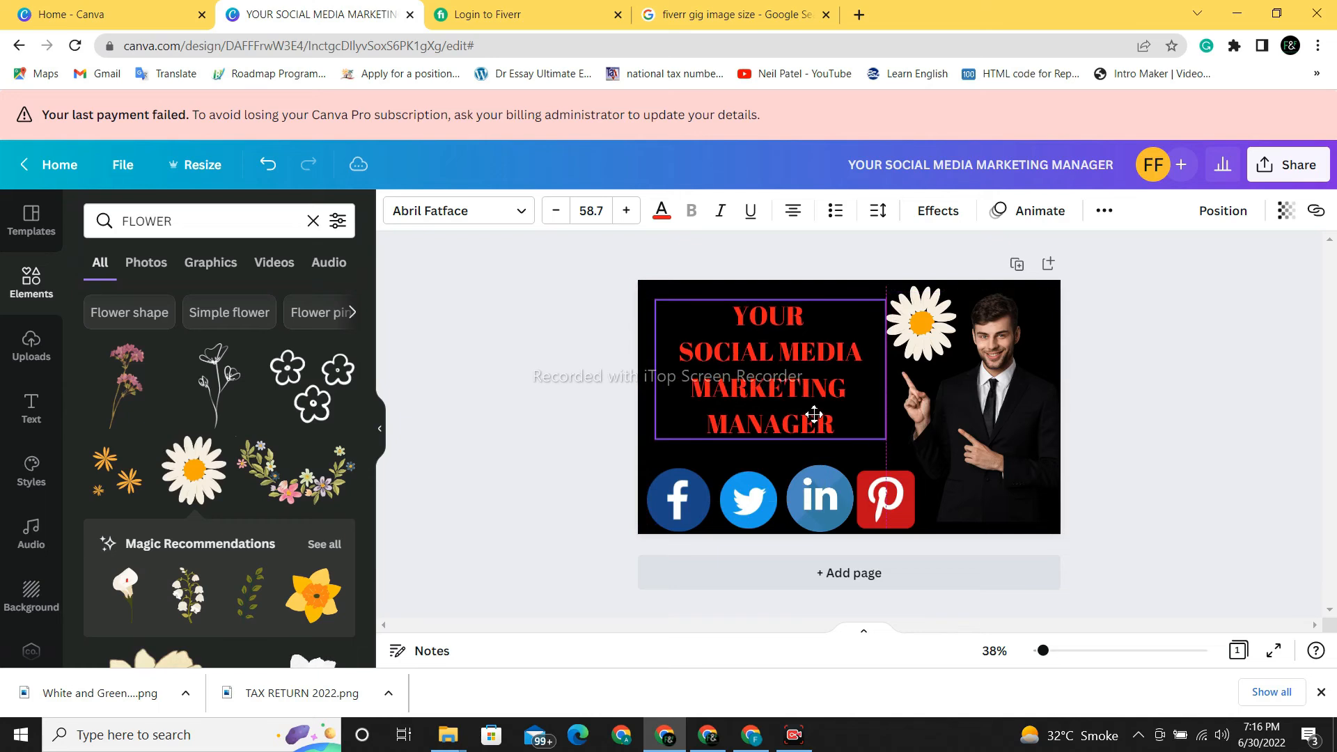
{"action": "left_click", "coordinate": [1161, 479]}
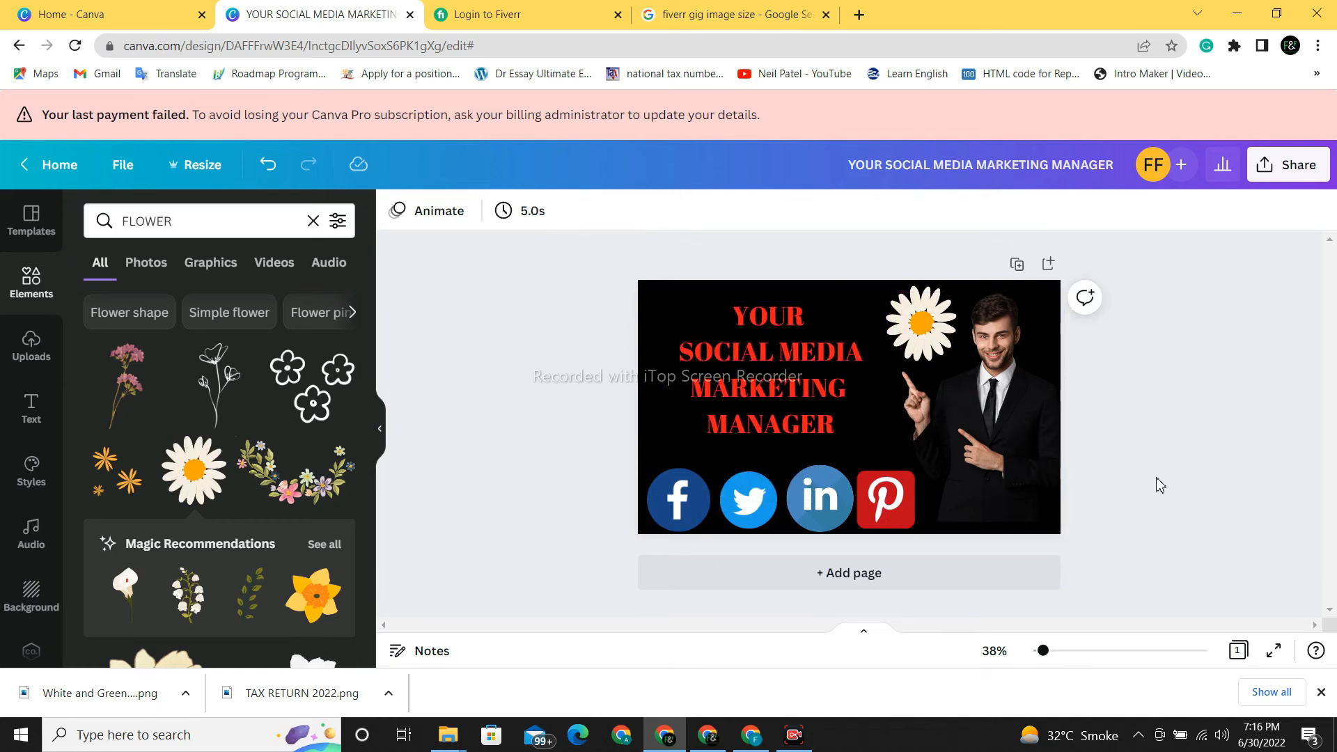
Switch to the Fiverr window, compare the design with the im_brands gig image, and return to Canva
{"action": "left_click", "coordinate": [758, 742]}
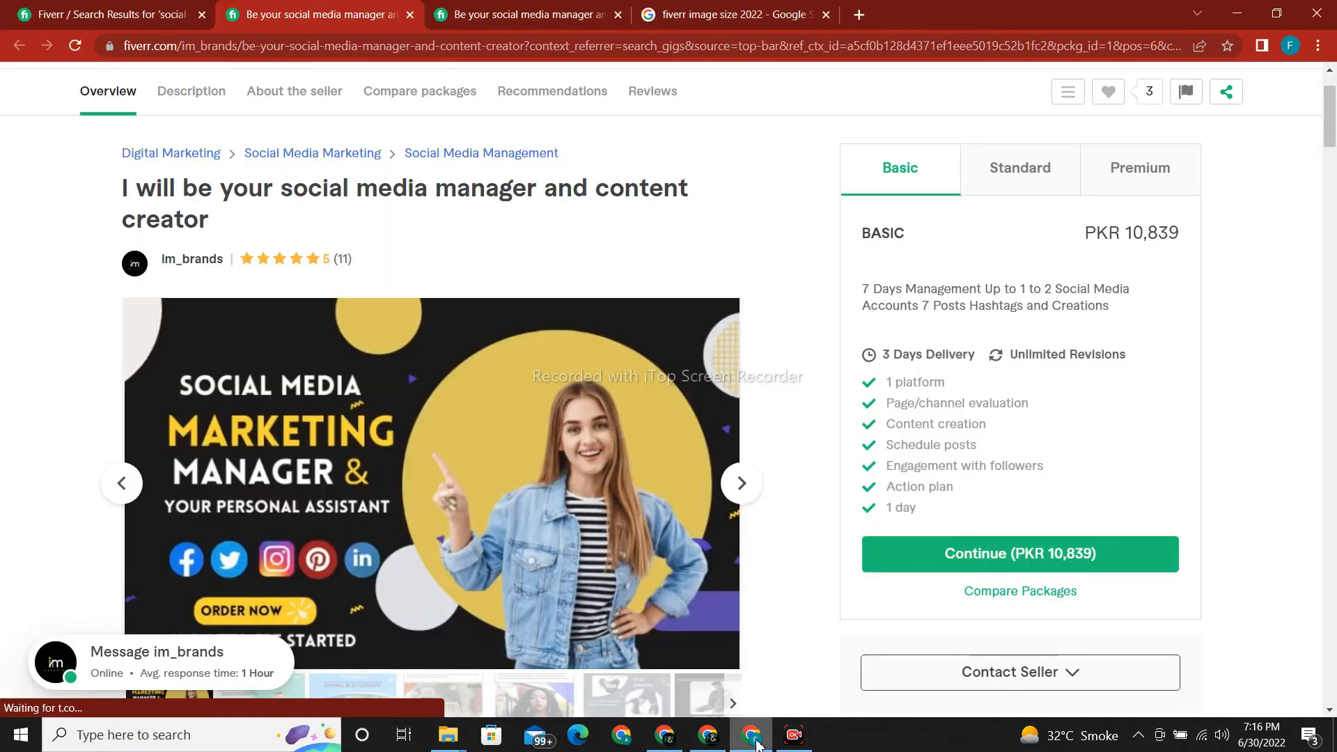
{"action": "mouse_move", "coordinate": [1331, 135]}
{"action": "left_mouse_down"}
{"action": "mouse_move", "coordinate": [1332, 171]}
{"action": "mouse_move", "coordinate": [1332, 153]}
{"action": "left_mouse_up"}
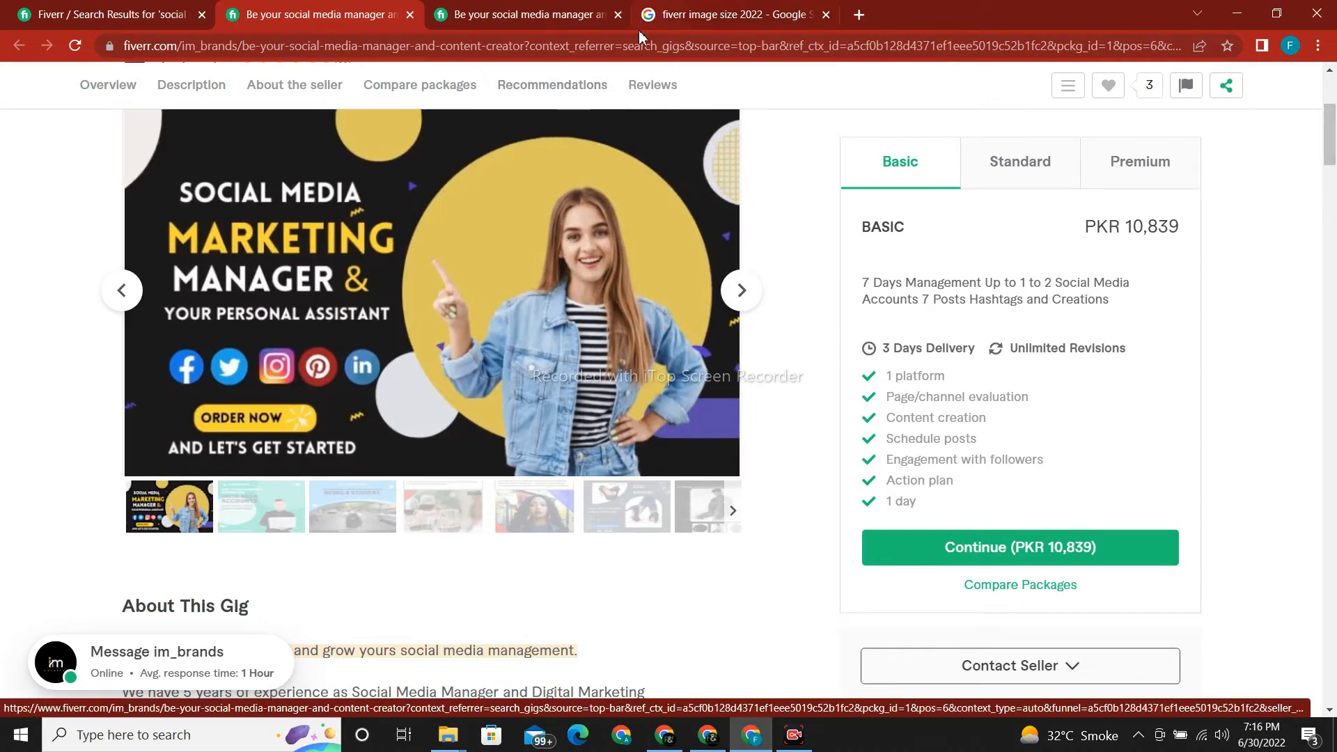
{"action": "left_click", "coordinate": [1234, 15]}
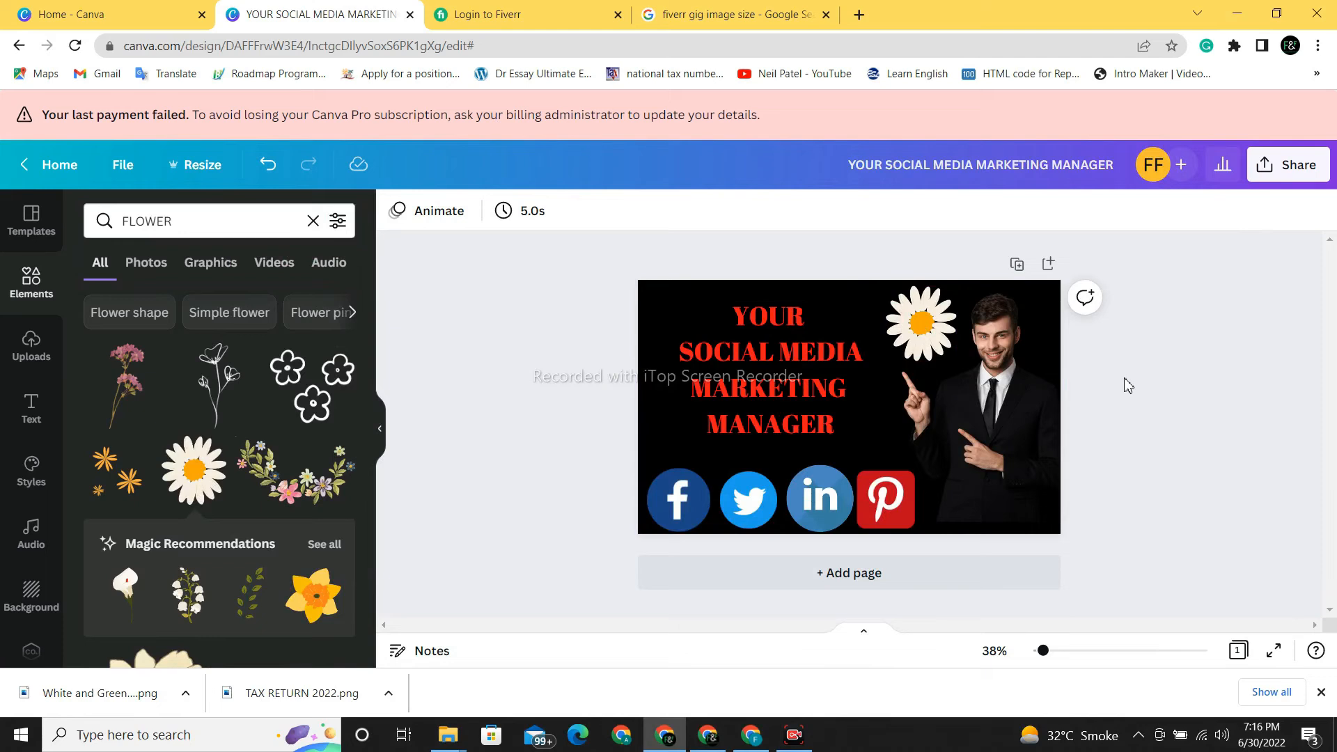
Start downloading the design as a PNG at 1280 × 769 px and cancel saving the file
{"action": "left_click", "coordinate": [1285, 169]}
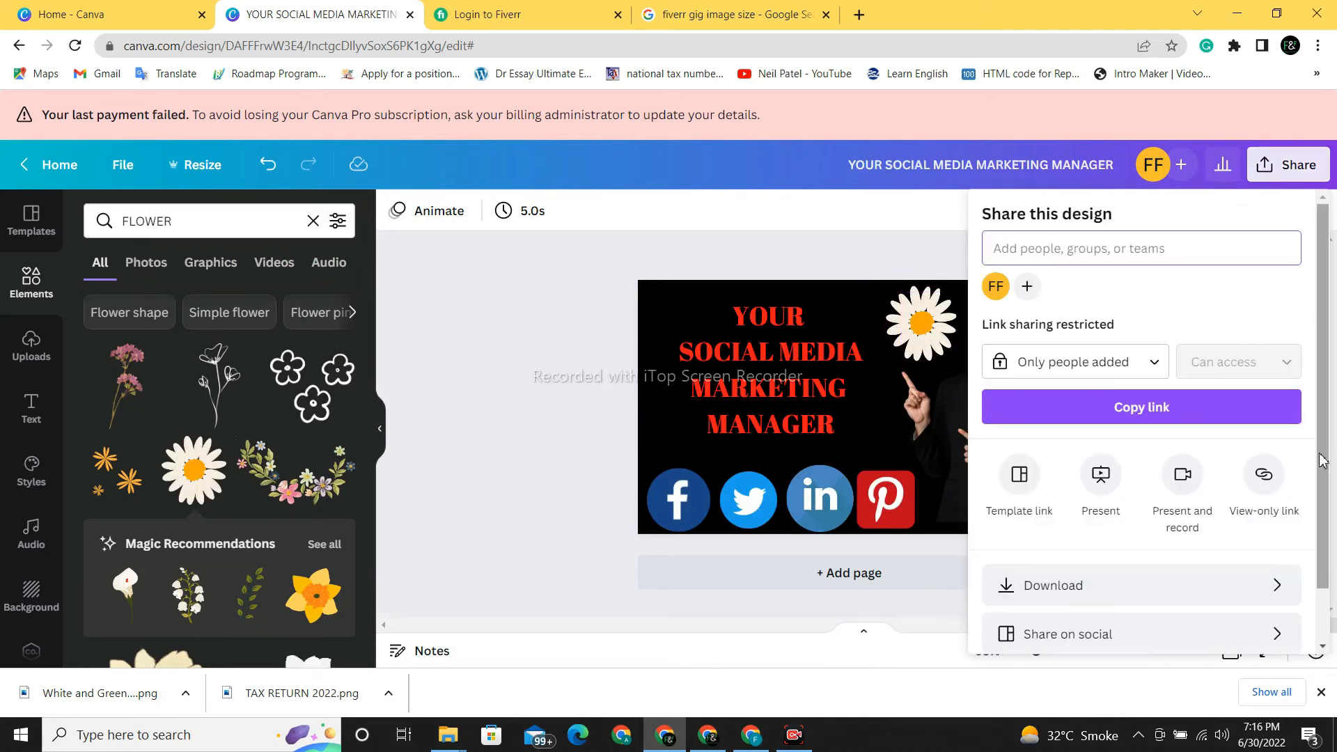
{"action": "scroll", "coordinate": [1323, 468], "scroll_direction": "down", "scroll_amount": 2}
{"action": "left_click", "coordinate": [1197, 535]}
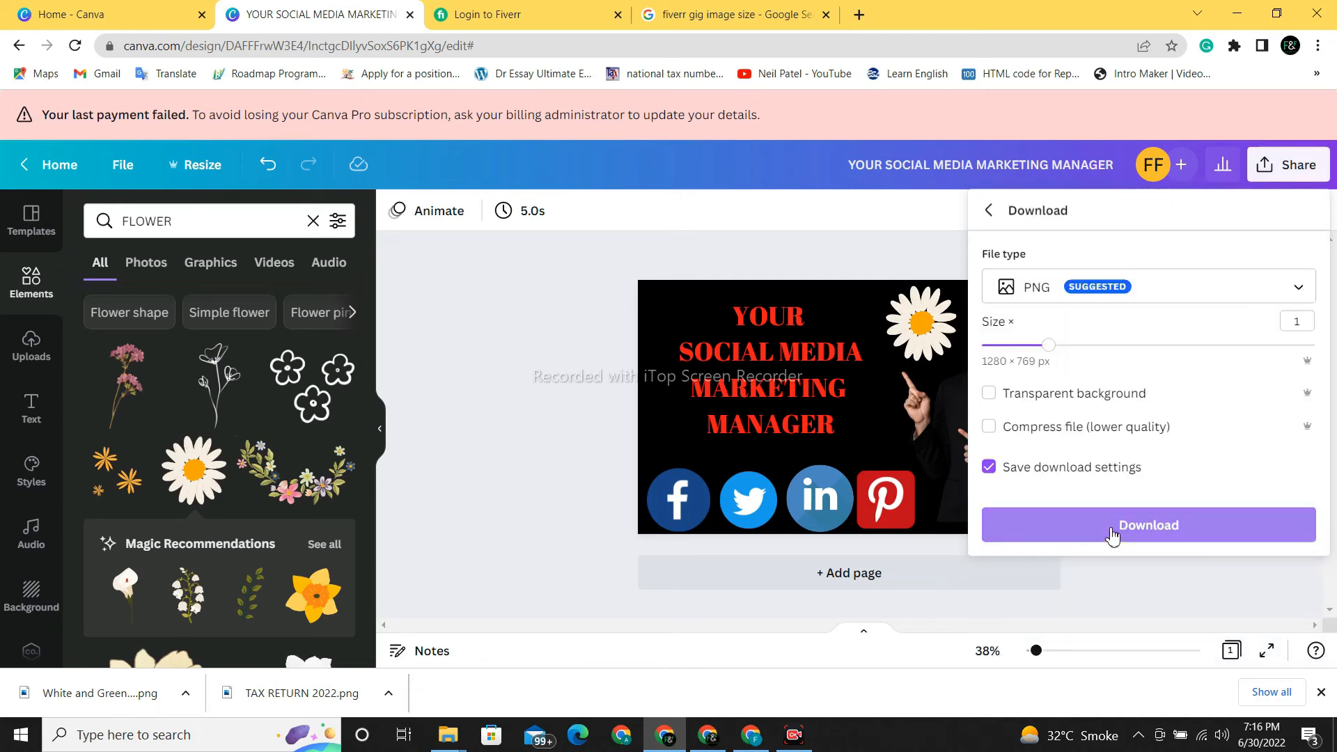
{"action": "left_click", "coordinate": [1112, 535]}
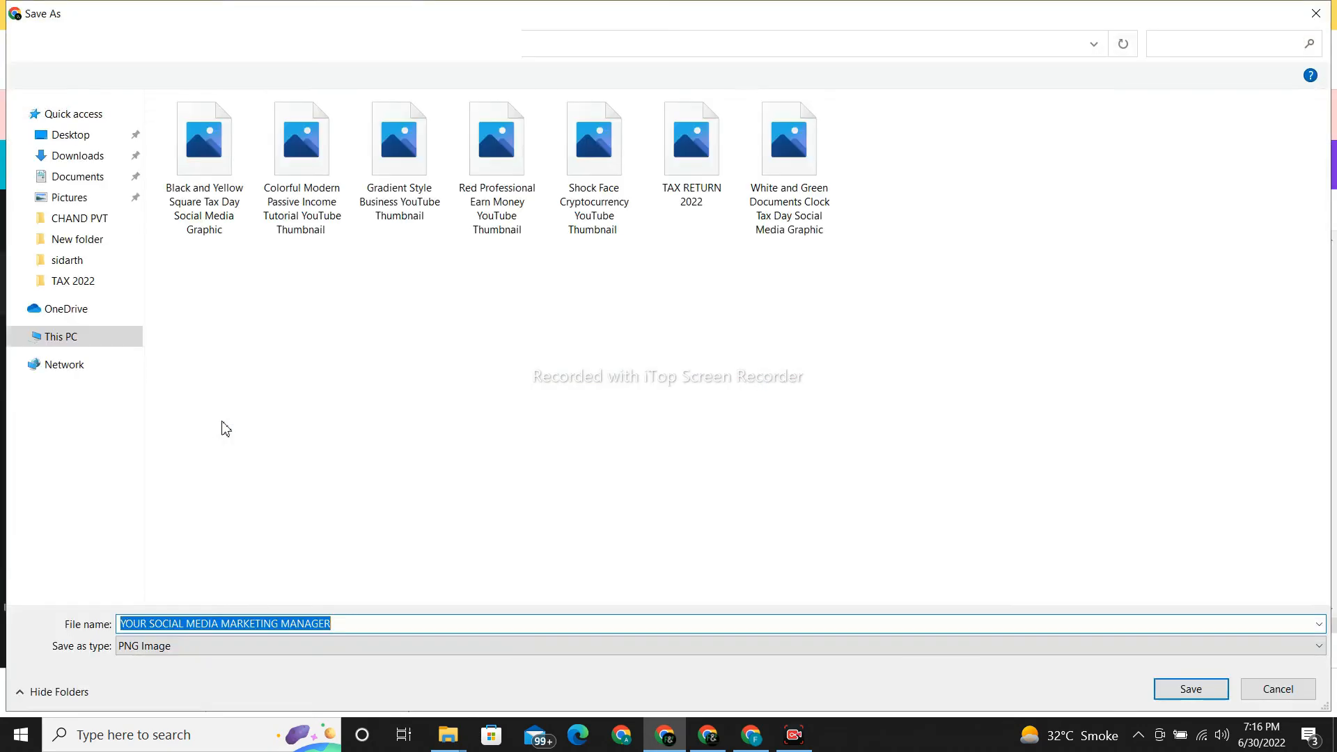
{"action": "left_click", "coordinate": [1317, 13]}
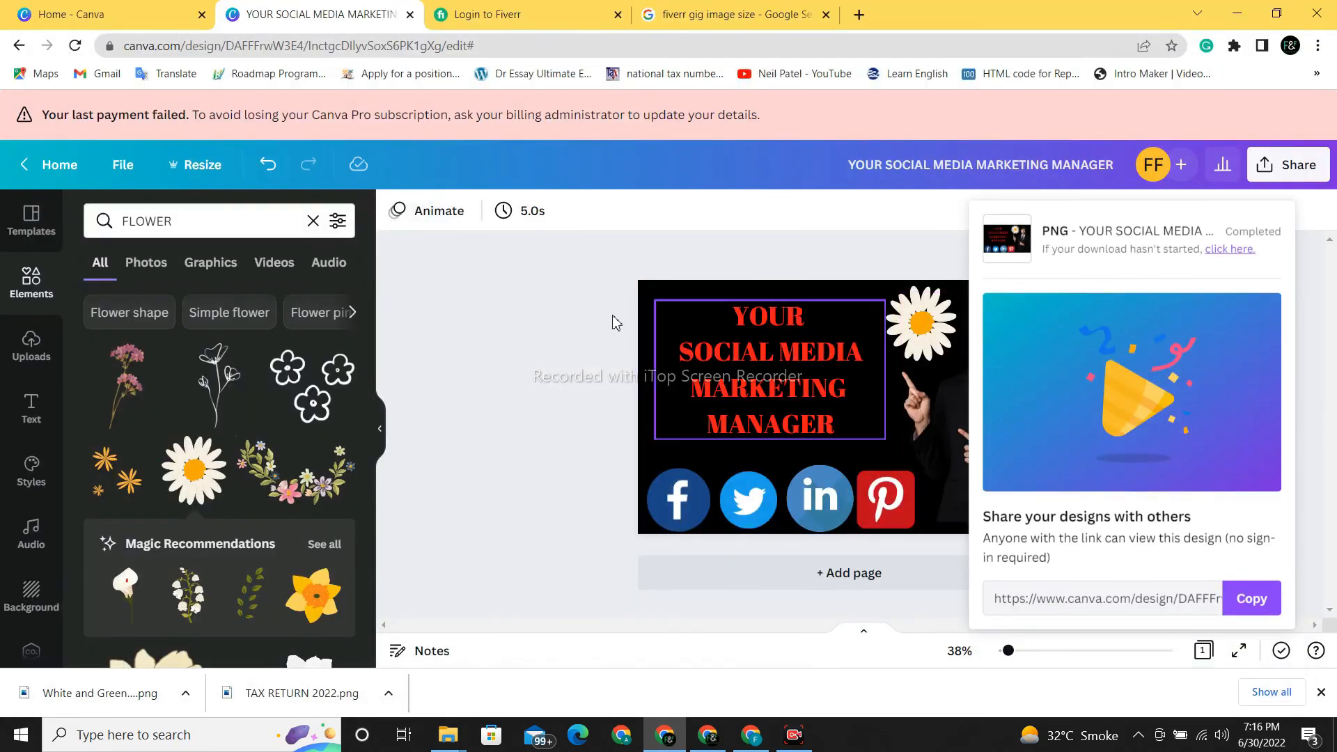
{"action": "left_click", "coordinate": [571, 324]}
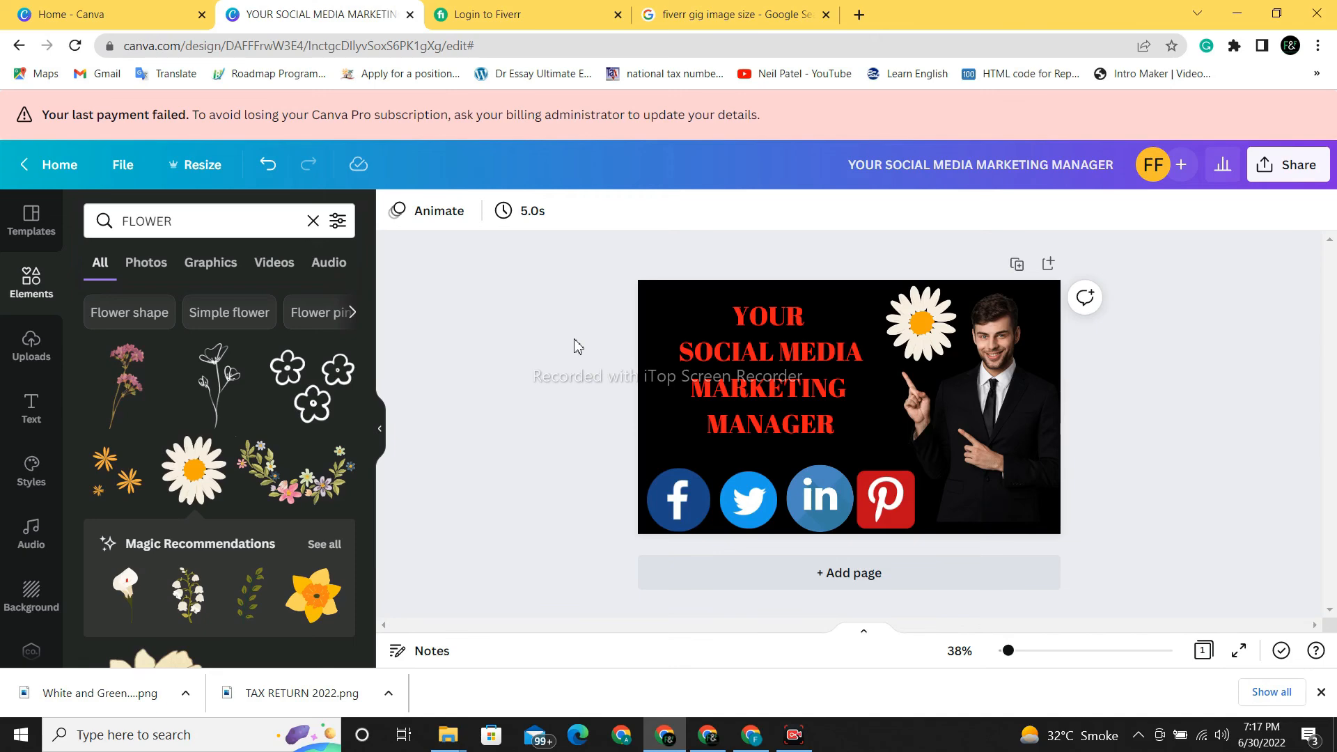
Switch to the Fiverr window and review the im_brands gig's Standard and Premium packages and its gig image
{"action": "left_click", "coordinate": [751, 735]}
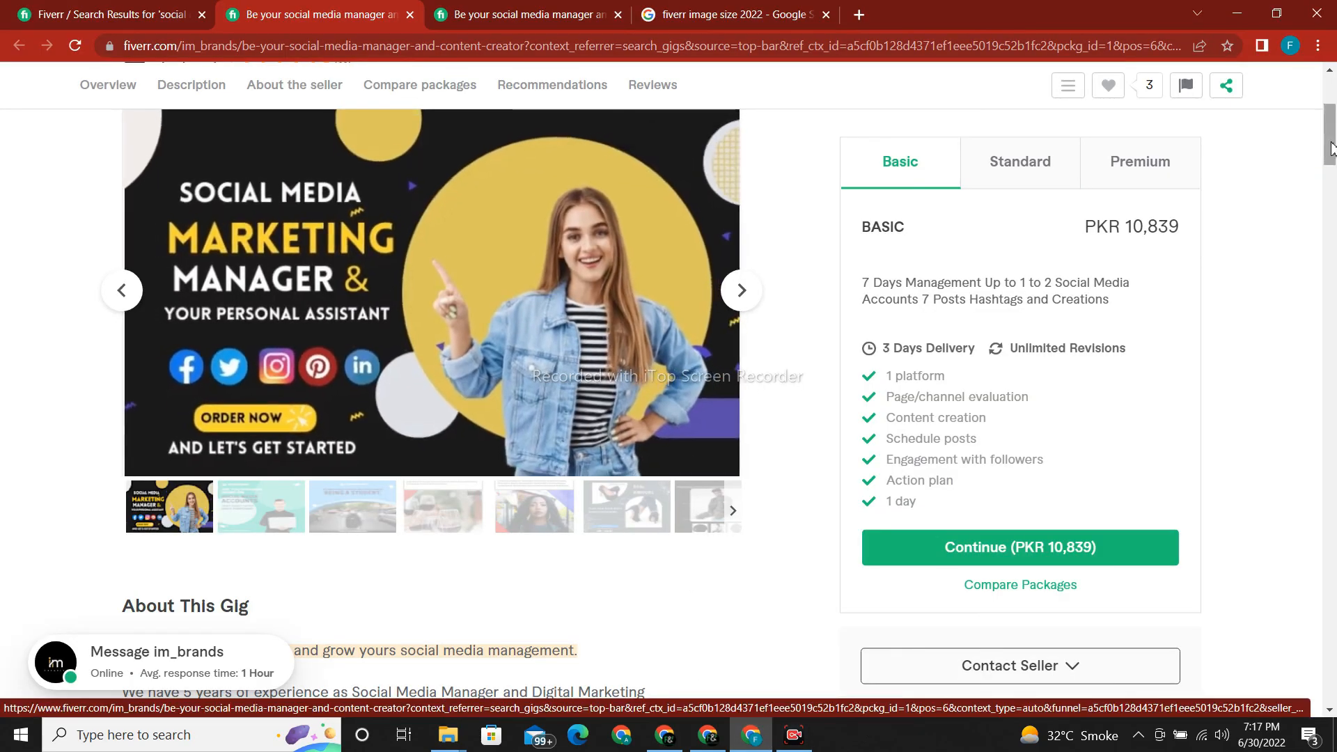
{"action": "scroll", "coordinate": [870, 251], "scroll_direction": "down", "scroll_amount": 1}
{"action": "left_click", "coordinate": [1018, 133]}
{"action": "left_click", "coordinate": [1140, 133]}
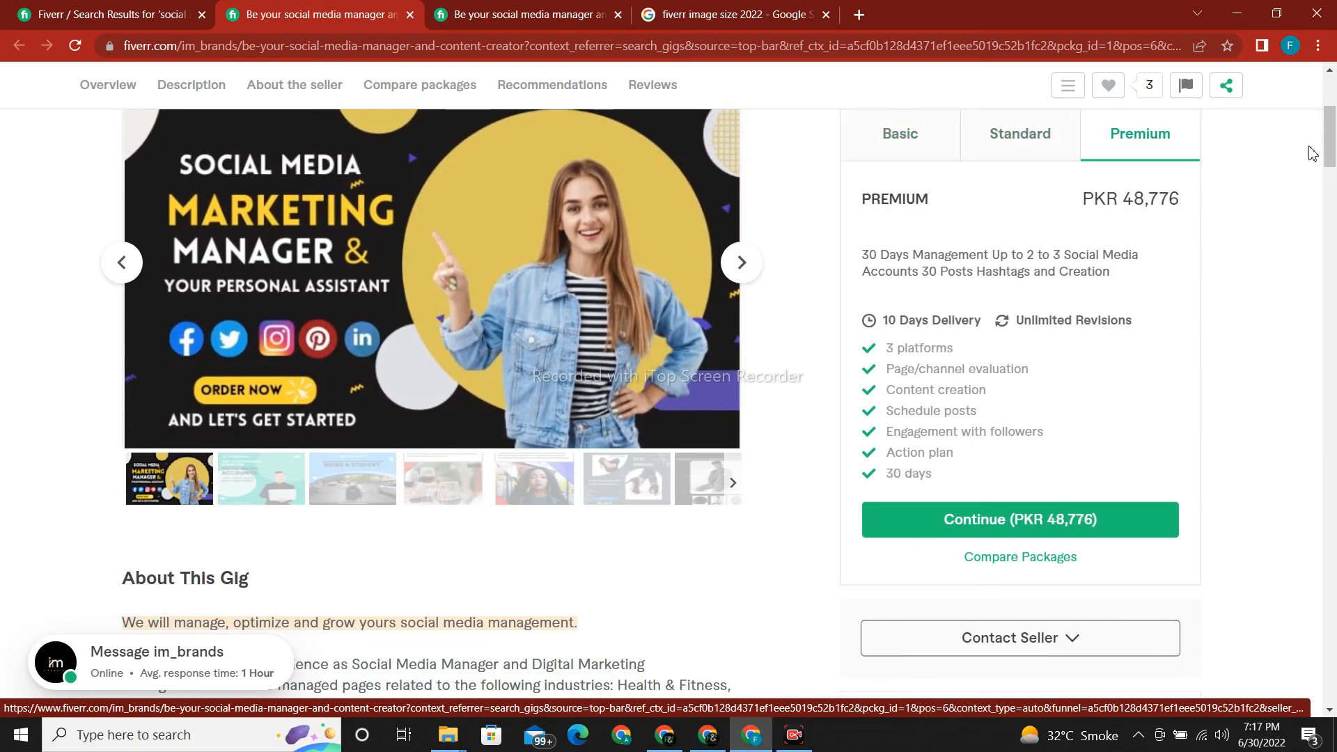
{"action": "mouse_move", "coordinate": [1331, 143]}
{"action": "left_mouse_down"}
{"action": "mouse_move", "coordinate": [1330, 298]}
{"action": "mouse_move", "coordinate": [1327, 144]}
{"action": "left_mouse_up"}
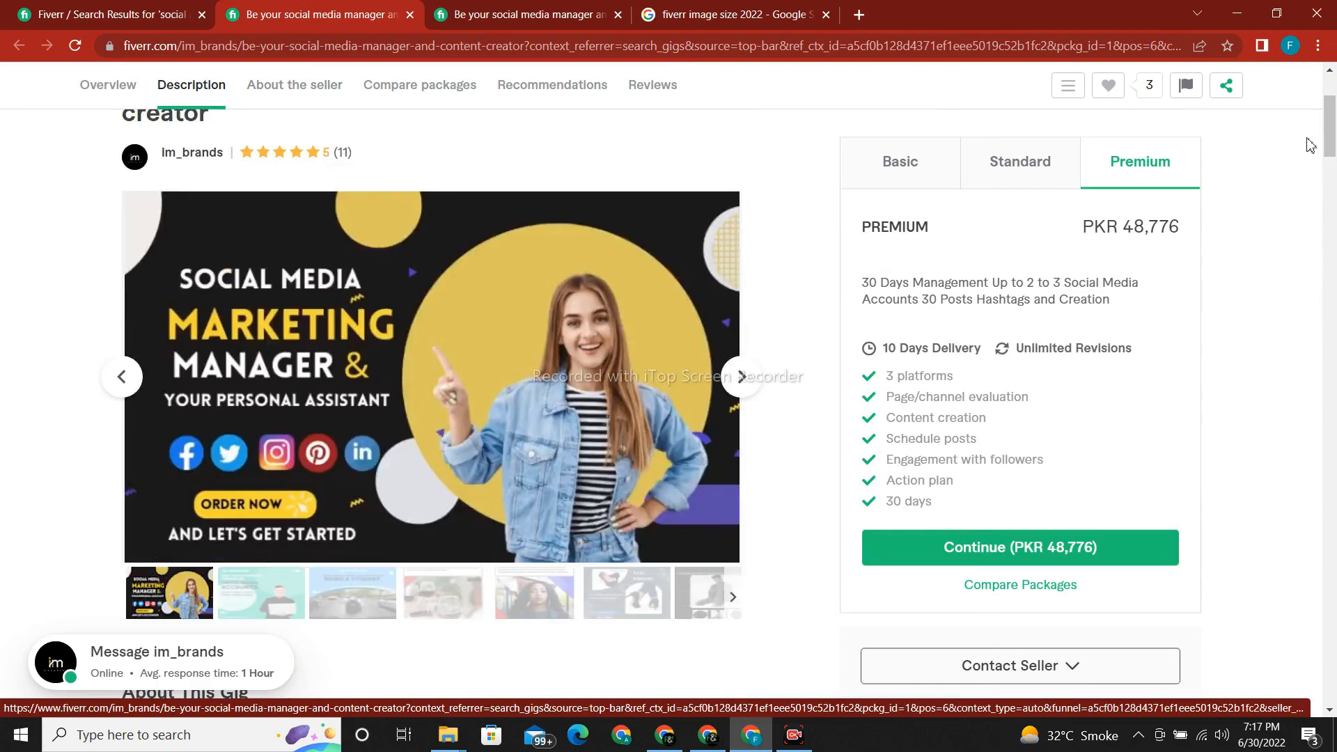